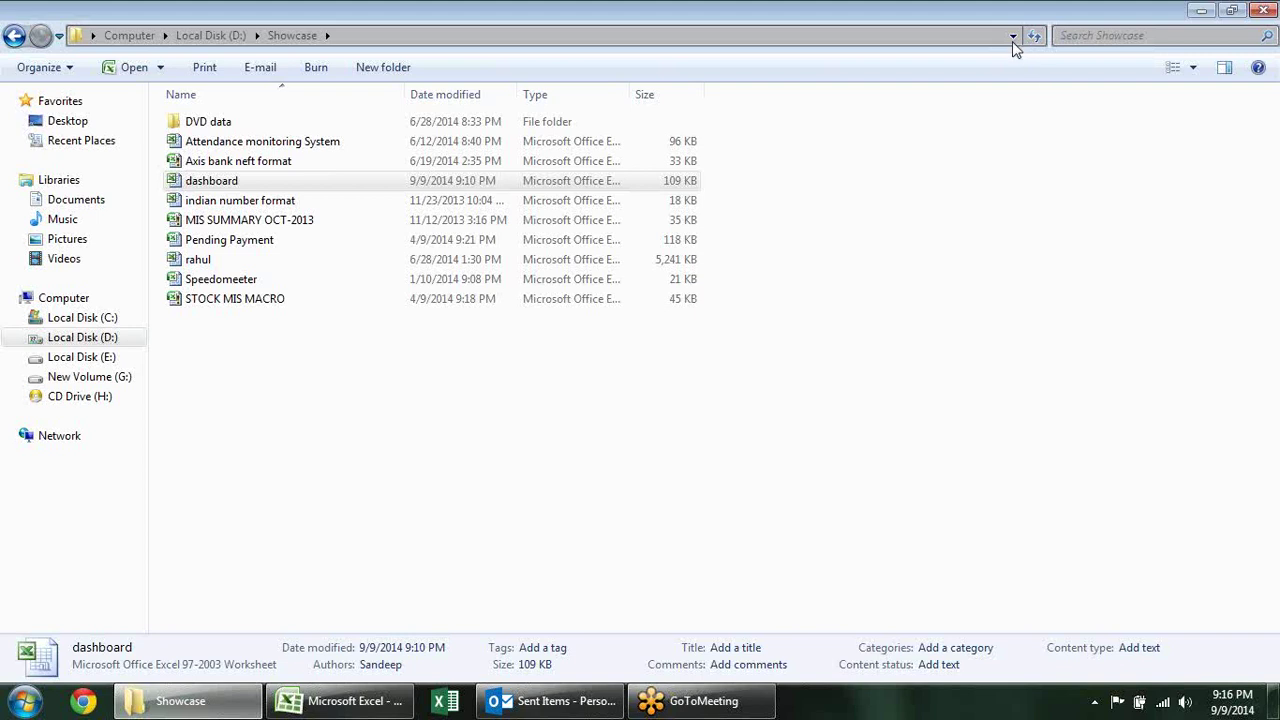
Launch Google Chrome from the taskbar over the Showcase folder window.
{"action": "left_click", "coordinate": [83, 700]}
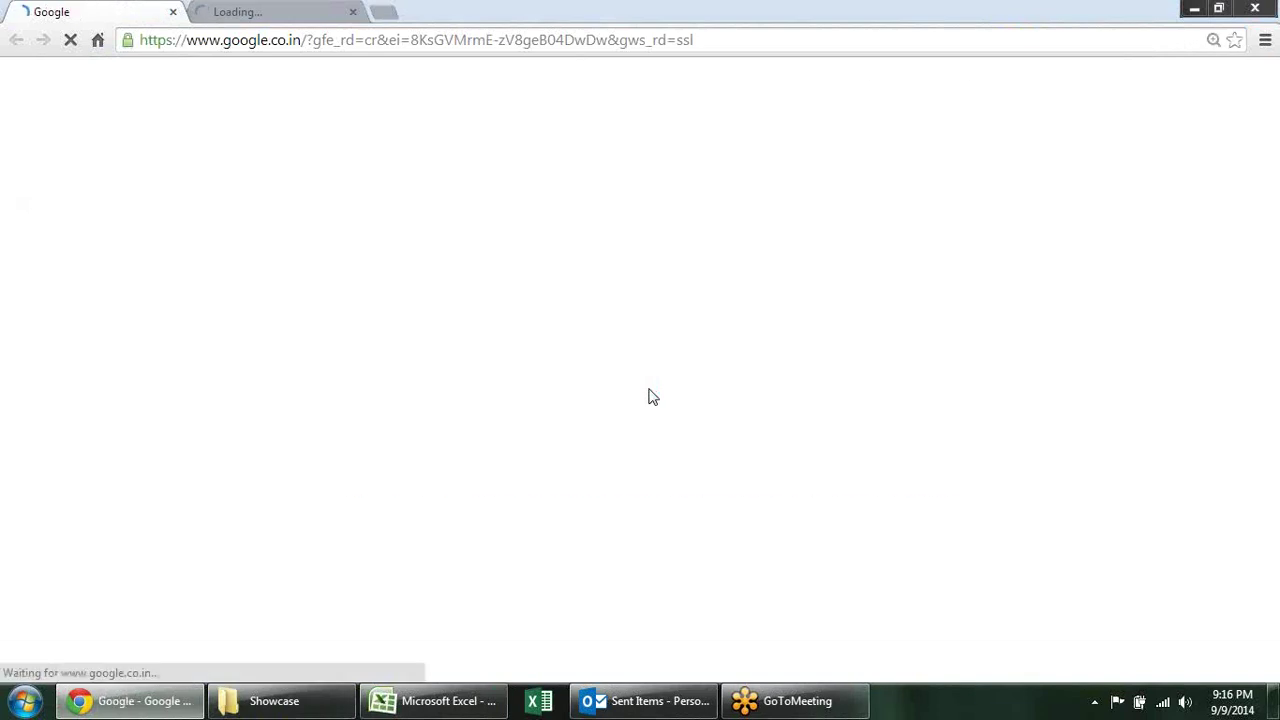
Search Google for 'gantt chart' and show the image results.
{"action": "type", "text": "ga"}
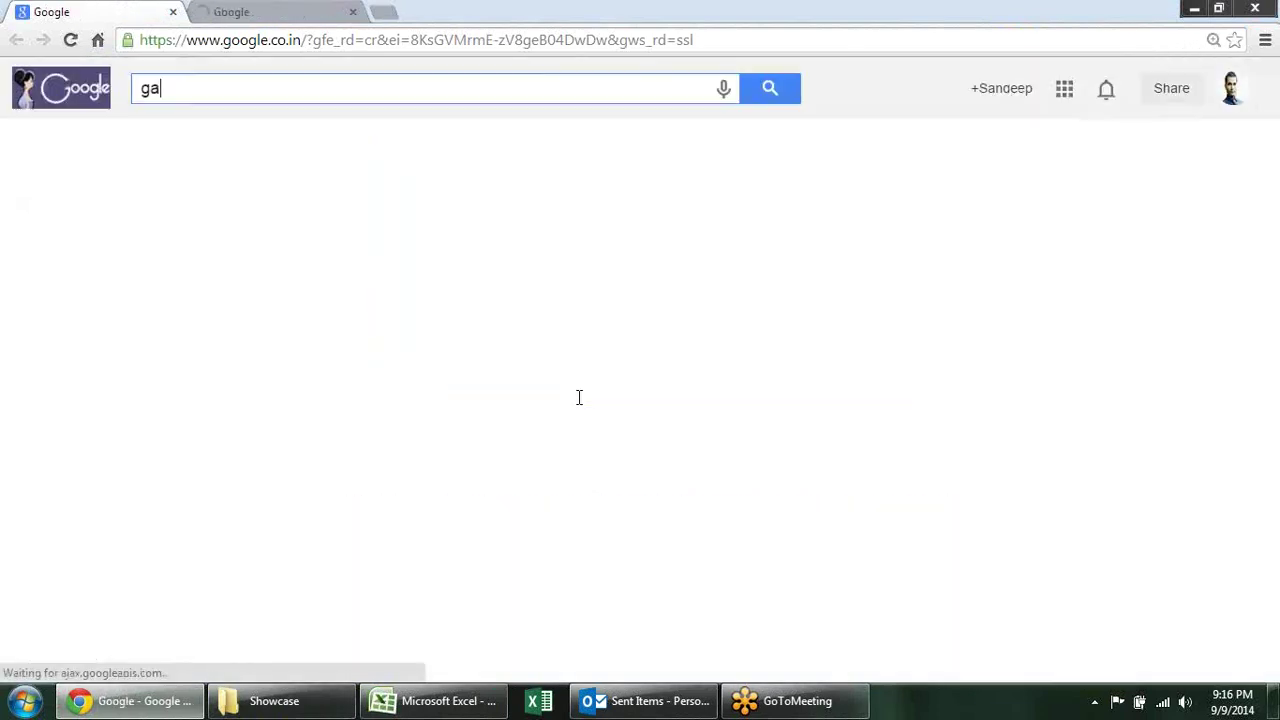
{"action": "type", "text": "ntt"}
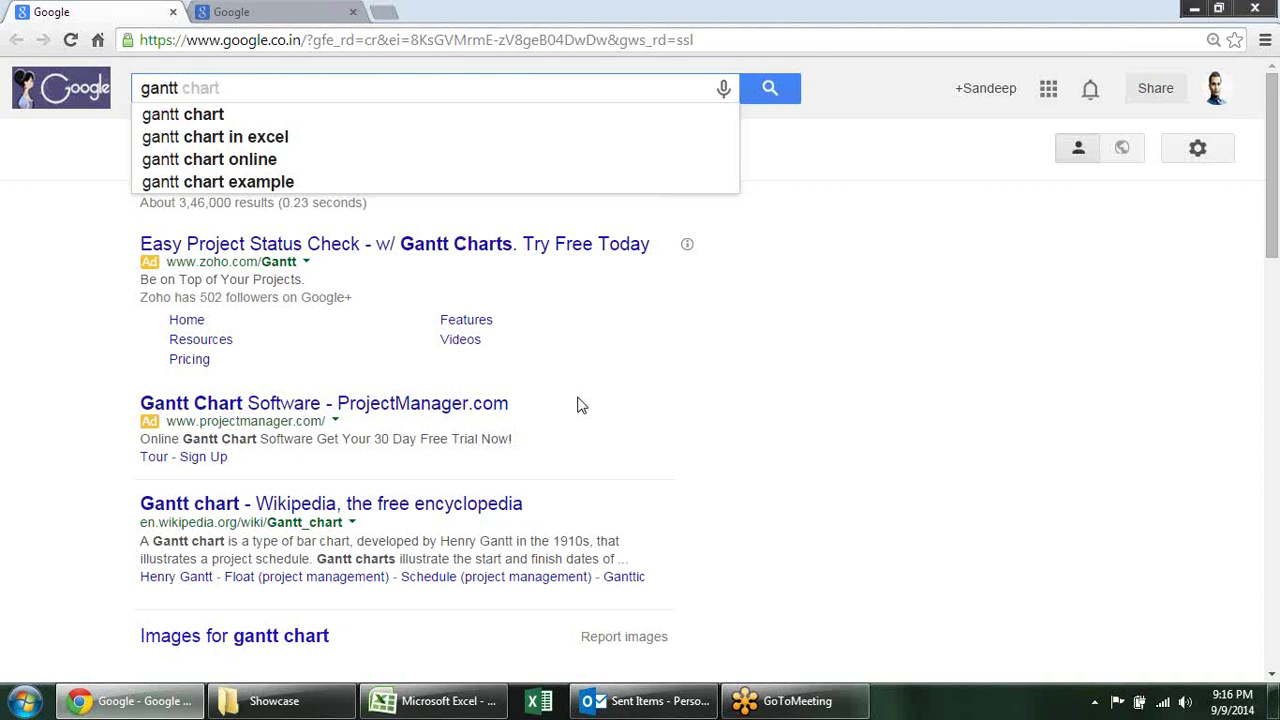
{"action": "key", "text": "Down"}
{"action": "key", "text": "Return"}
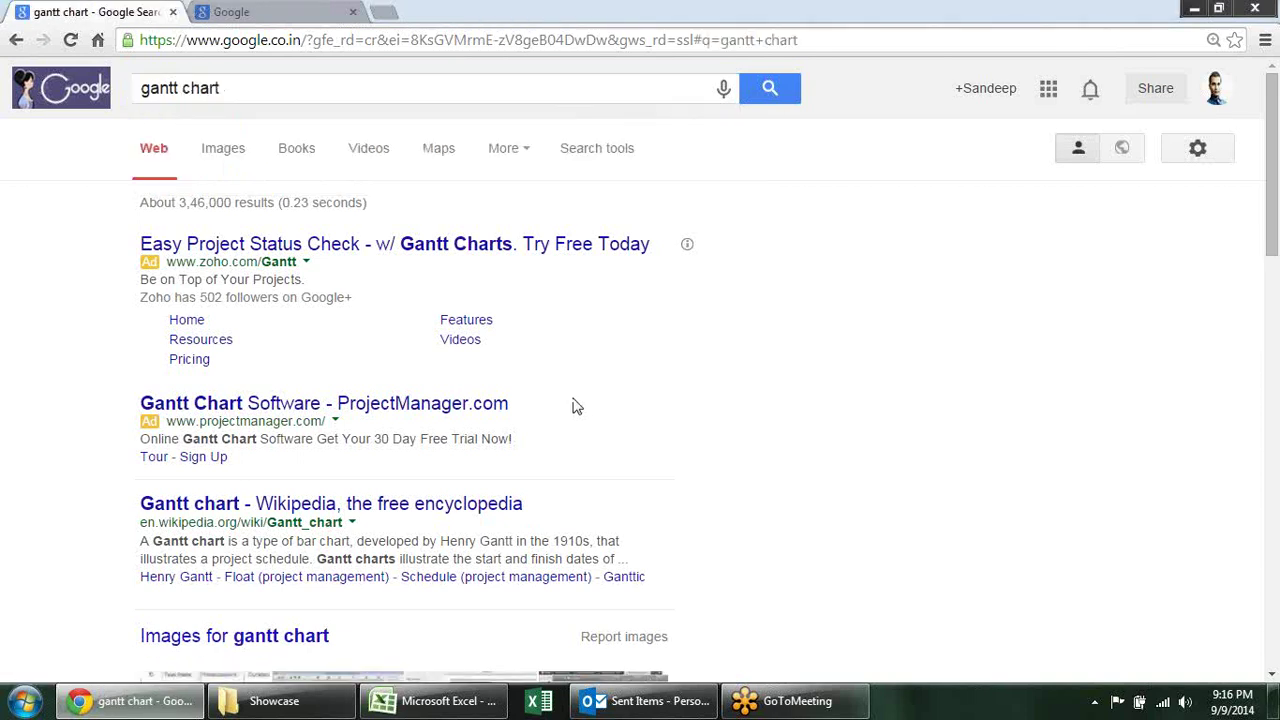
{"action": "left_click", "coordinate": [218, 155]}
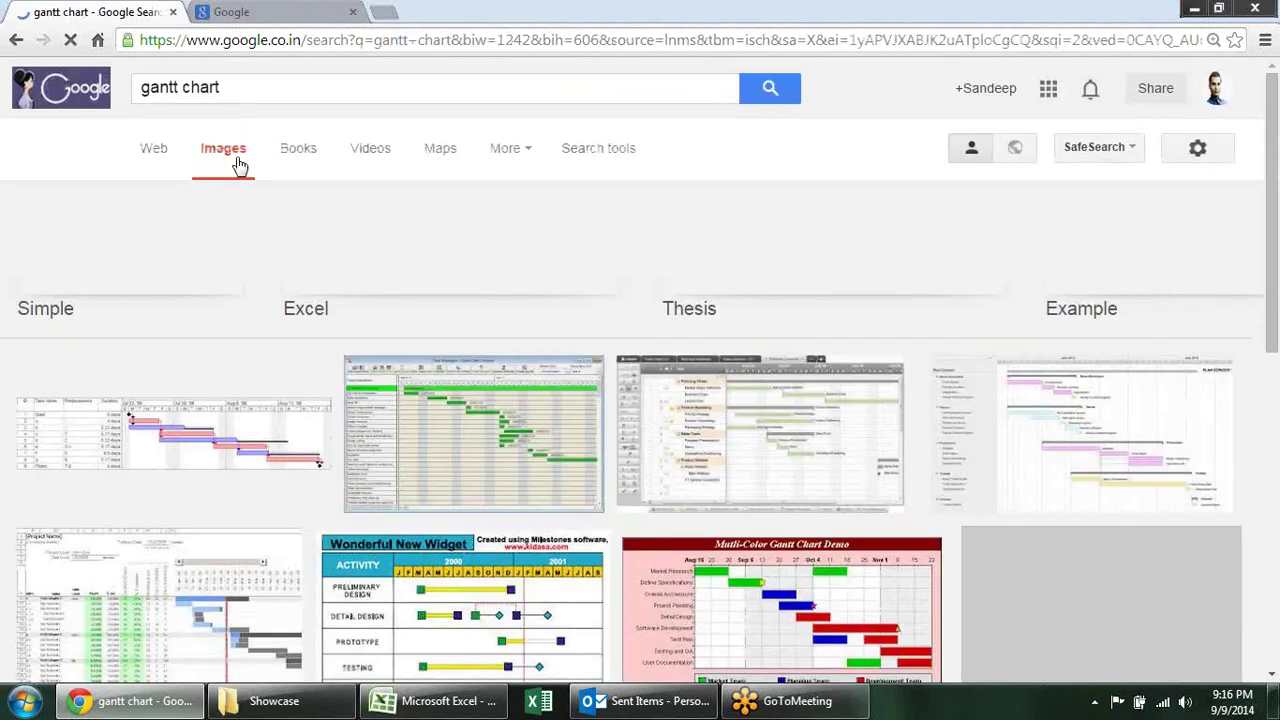
Browse the gantt chart image thumbnails, then close the results tab.
{"action": "scroll", "coordinate": [518, 293], "scroll_direction": "down", "scroll_amount": 2}
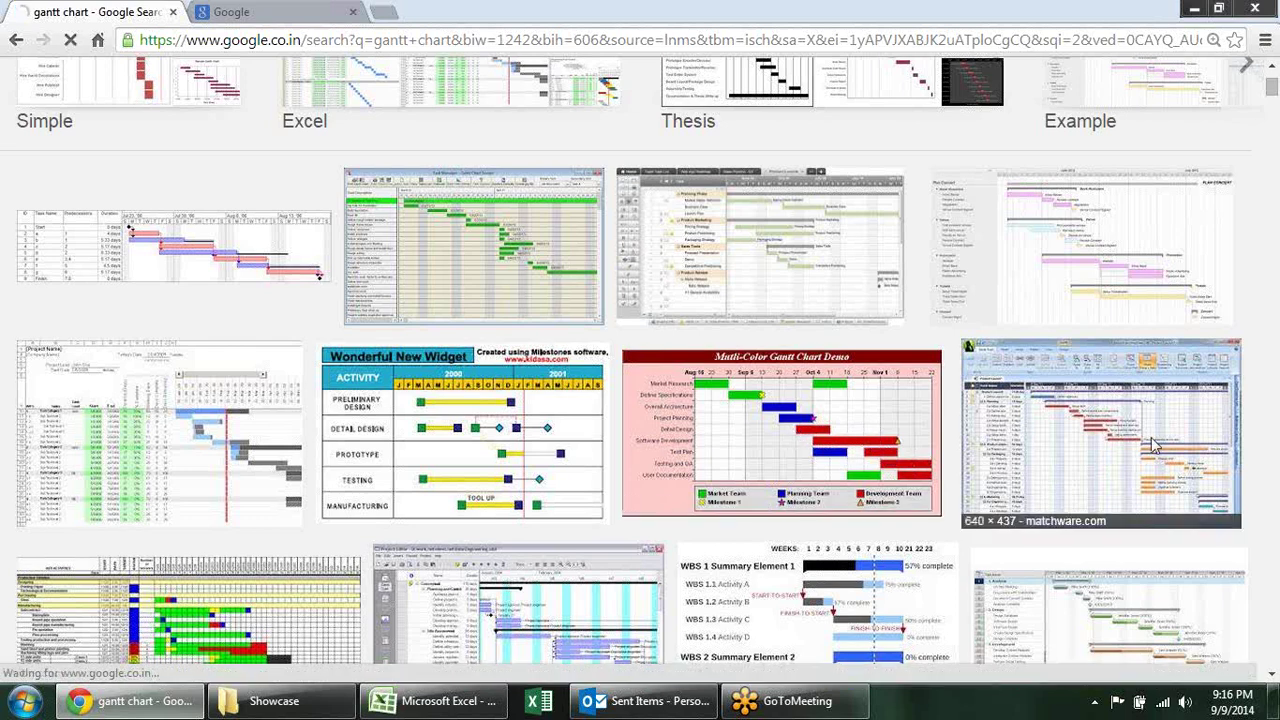
{"action": "left_click", "coordinate": [762, 465]}
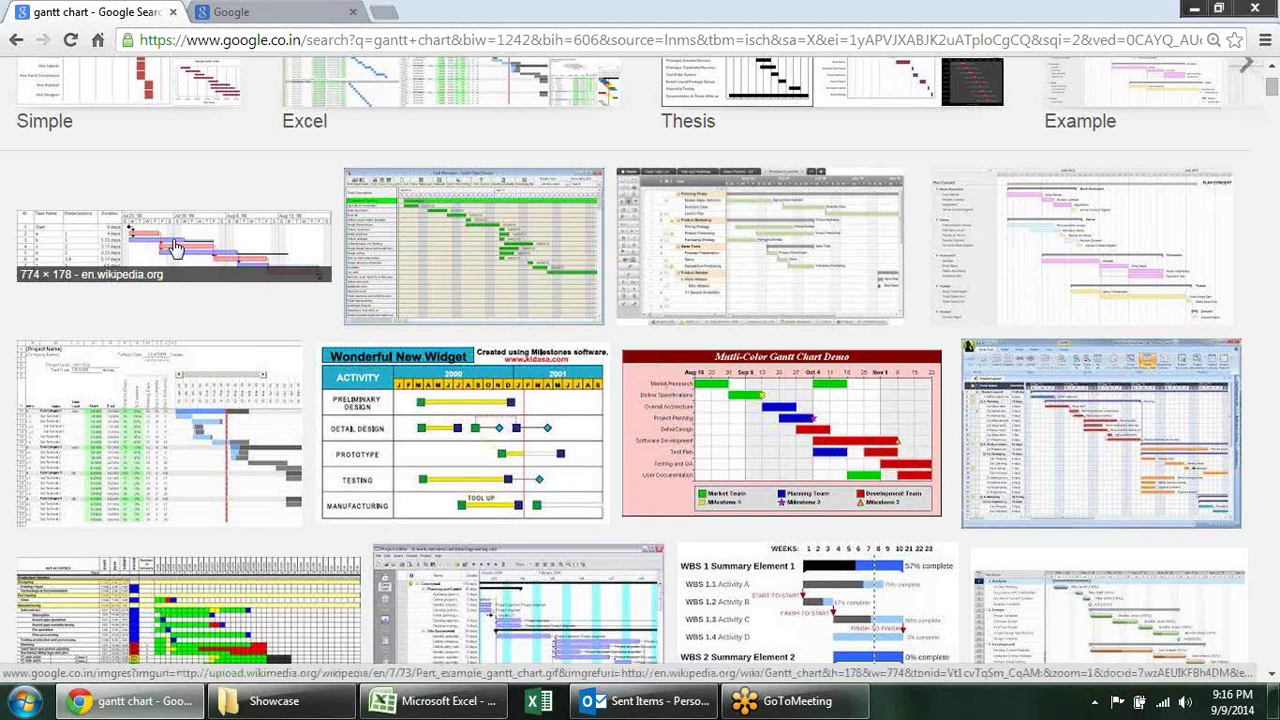
{"action": "scroll", "coordinate": [460, 430], "scroll_direction": "down", "scroll_amount": 1}
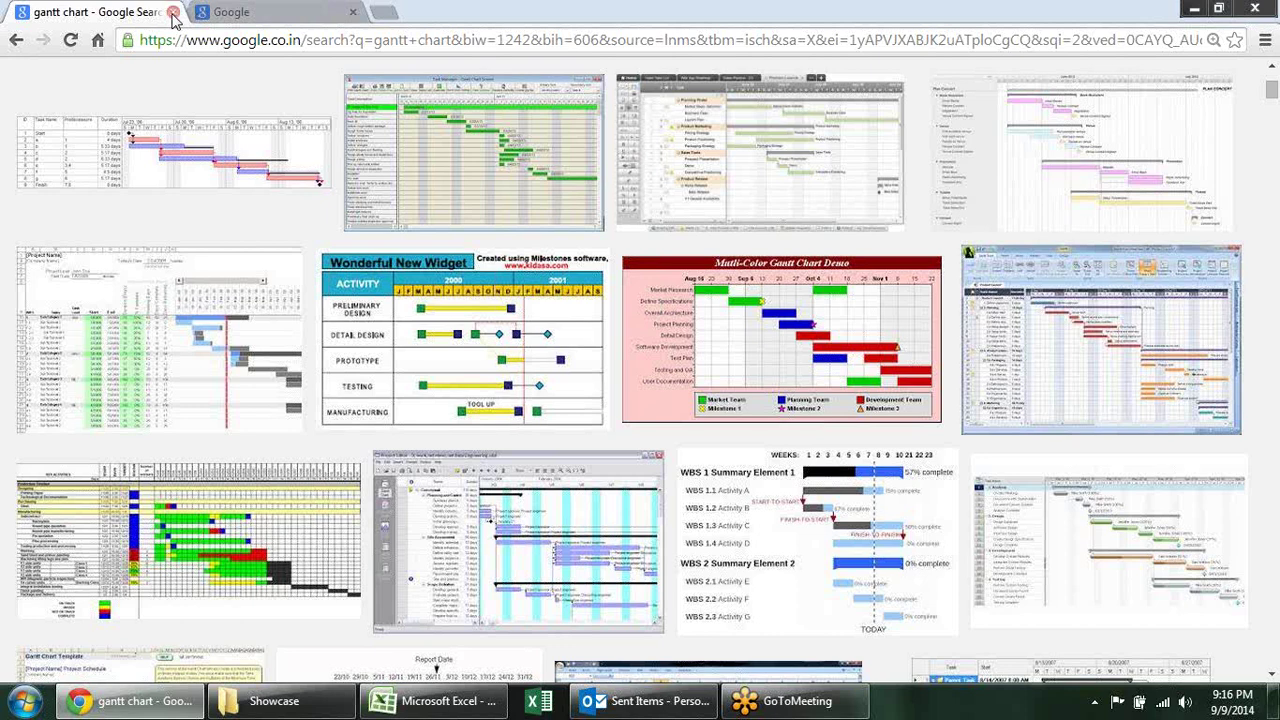
{"action": "left_click", "coordinate": [173, 12]}
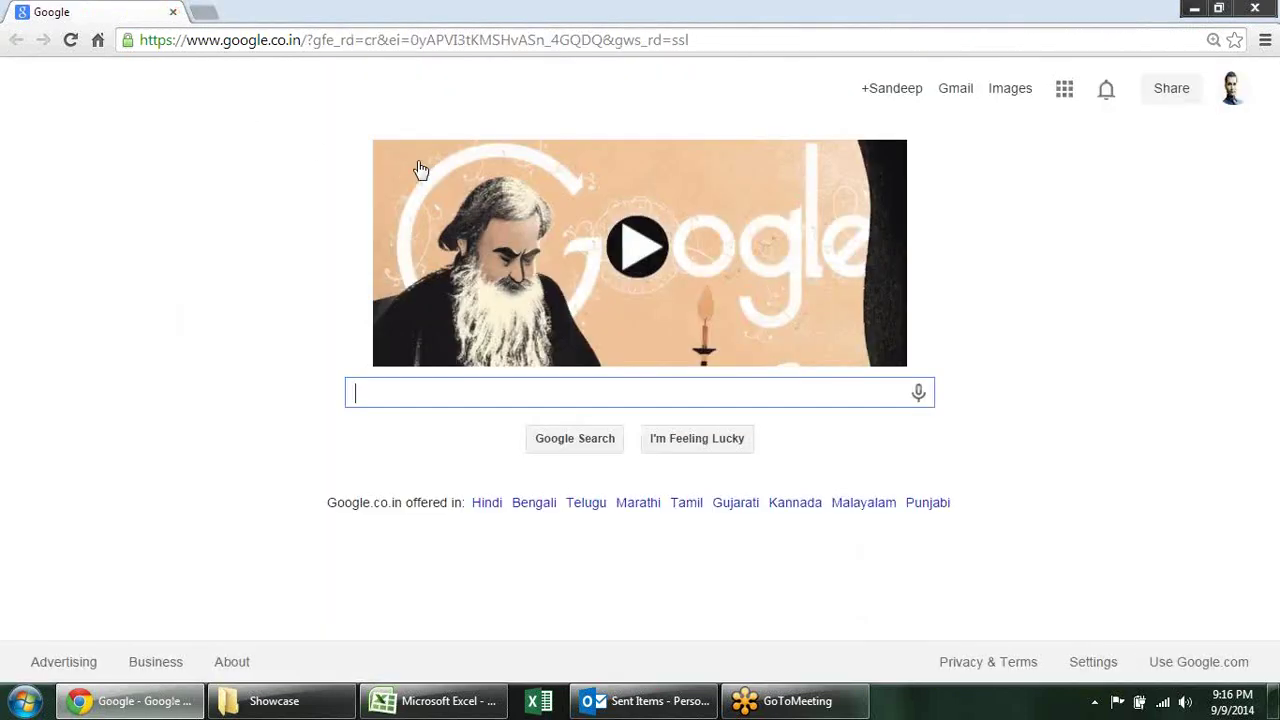
Bring the Excel dashboard workbook forward and clear the selection by clicking cell V22.
{"action": "left_click", "coordinate": [432, 701]}
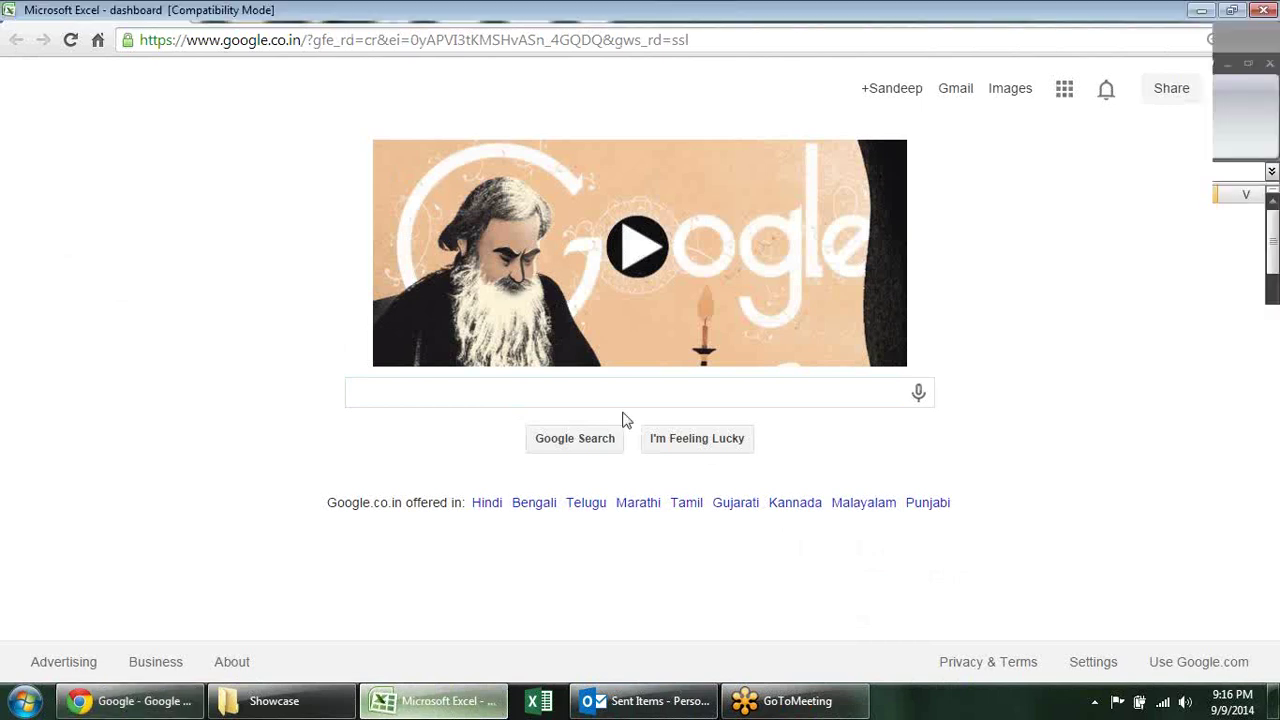
{"action": "left_click", "coordinate": [1248, 558]}
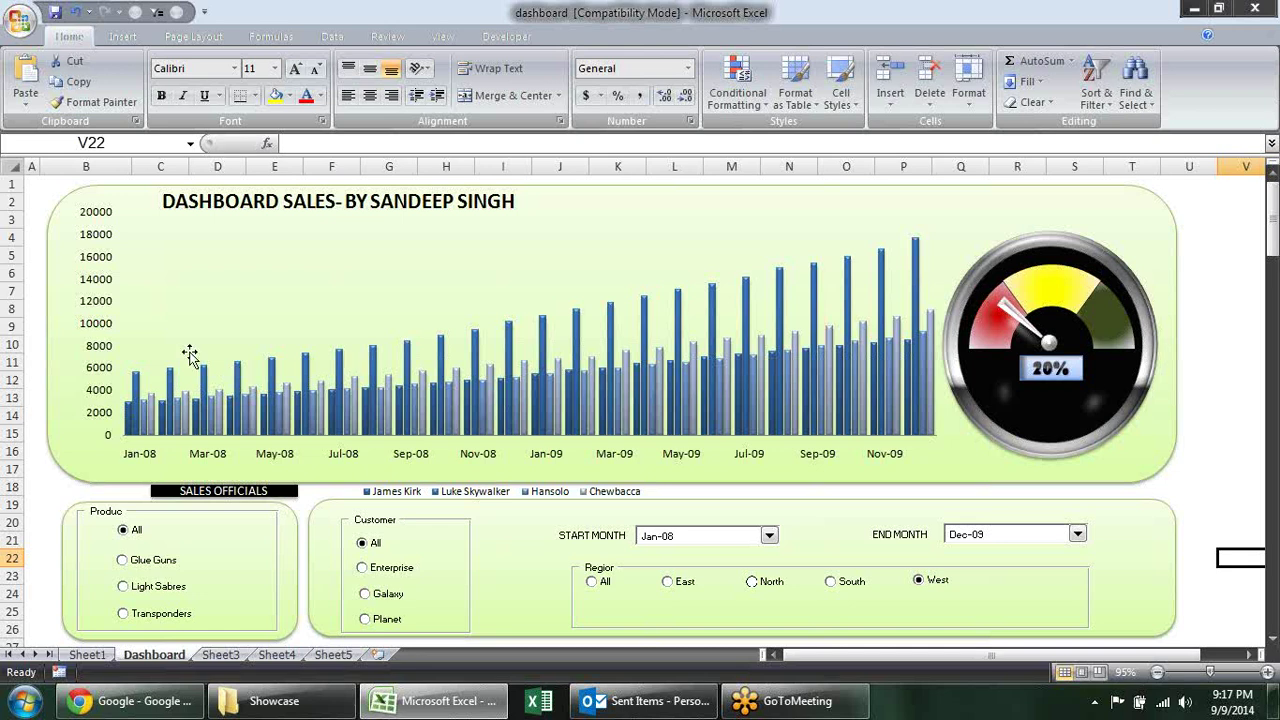
{"action": "left_click", "coordinate": [220, 655]}
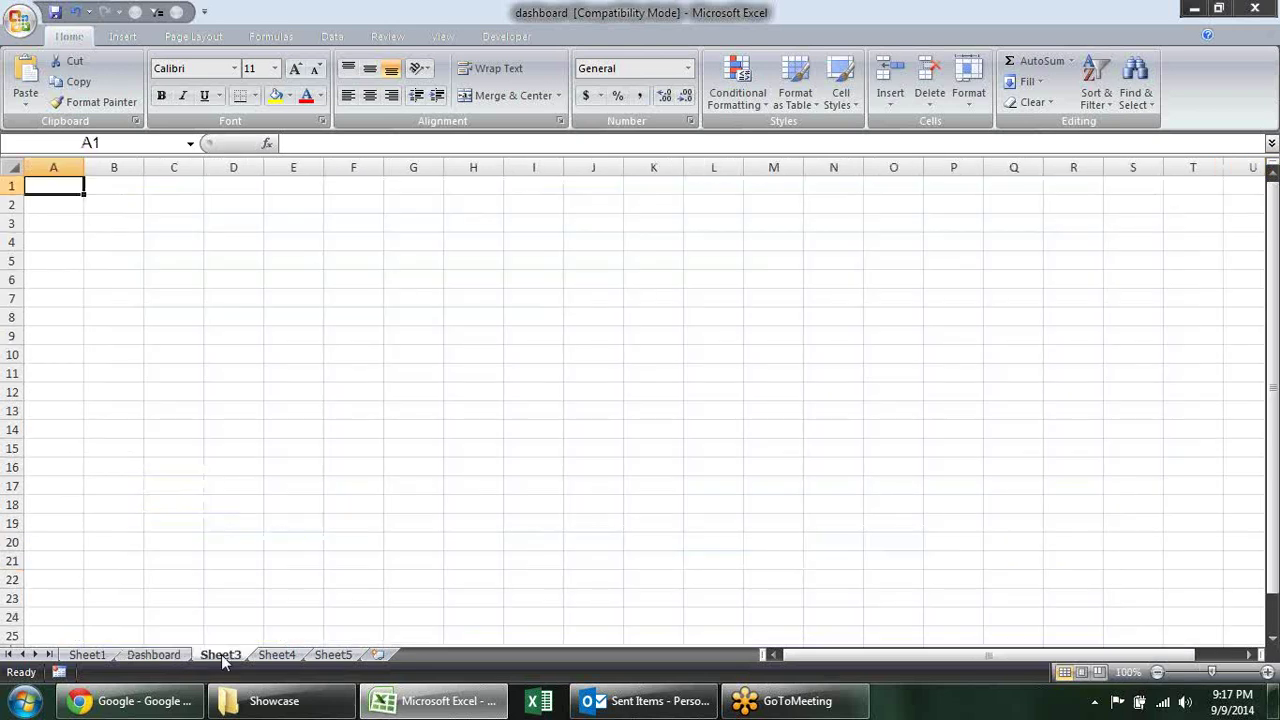
{"action": "left_click", "coordinate": [87, 654]}
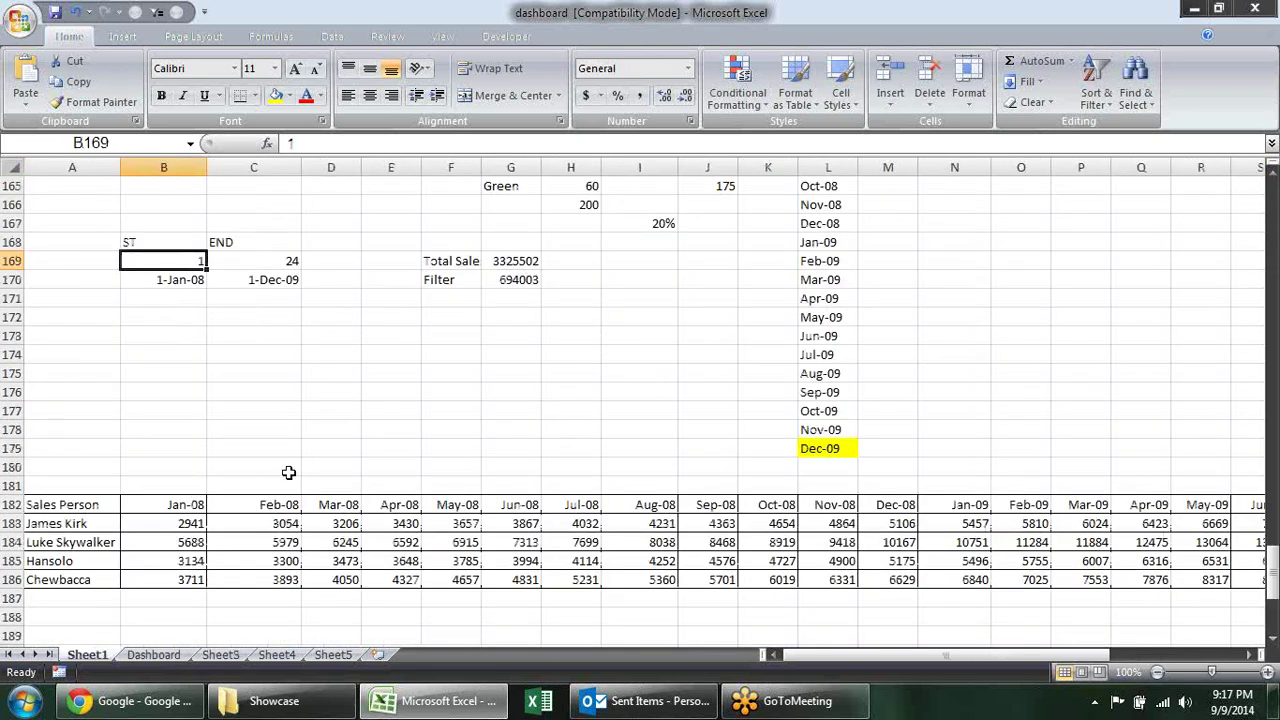
{"action": "scroll", "coordinate": [288, 472], "scroll_direction": "up", "scroll_amount": 13}
{"action": "scroll", "coordinate": [288, 472], "scroll_direction": "up", "scroll_amount": 7}
{"action": "scroll", "coordinate": [288, 472], "scroll_direction": "up", "scroll_amount": 10}
{"action": "scroll", "coordinate": [288, 472], "scroll_direction": "up", "scroll_amount": 9}
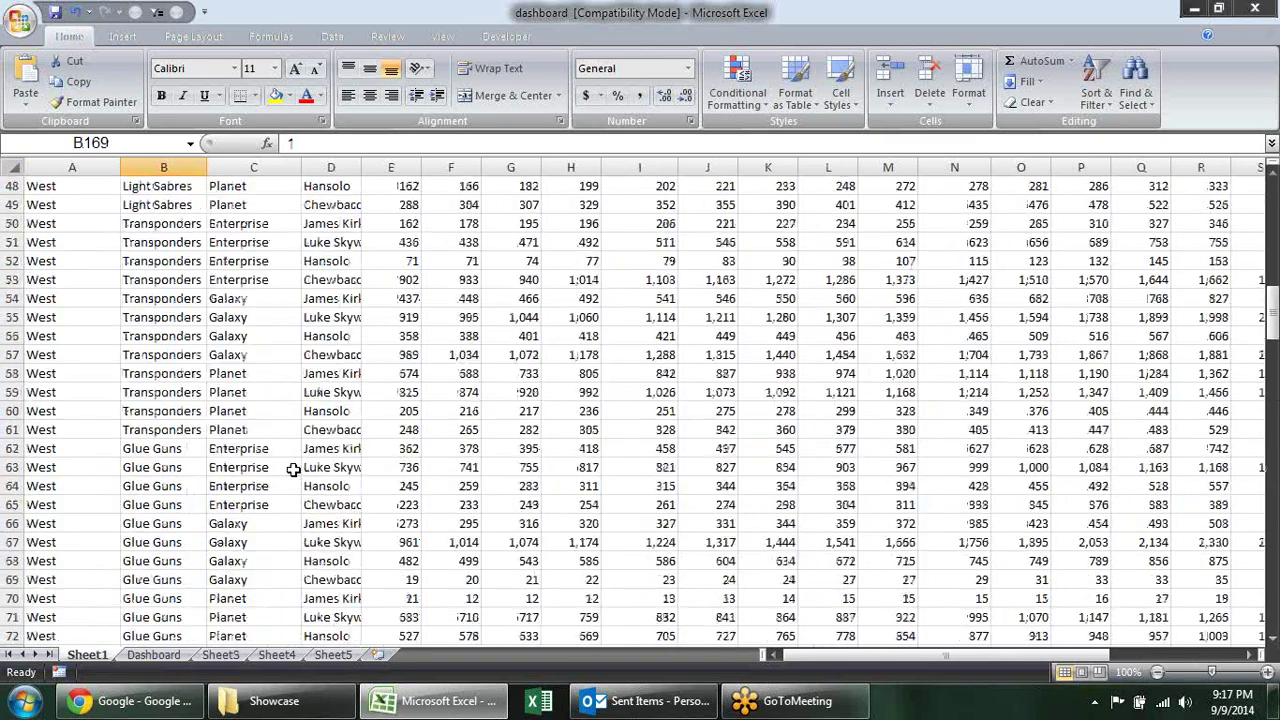
{"action": "scroll", "coordinate": [293, 470], "scroll_direction": "up", "scroll_amount": 14}
{"action": "scroll", "coordinate": [293, 470], "scroll_direction": "up", "scroll_amount": 2}
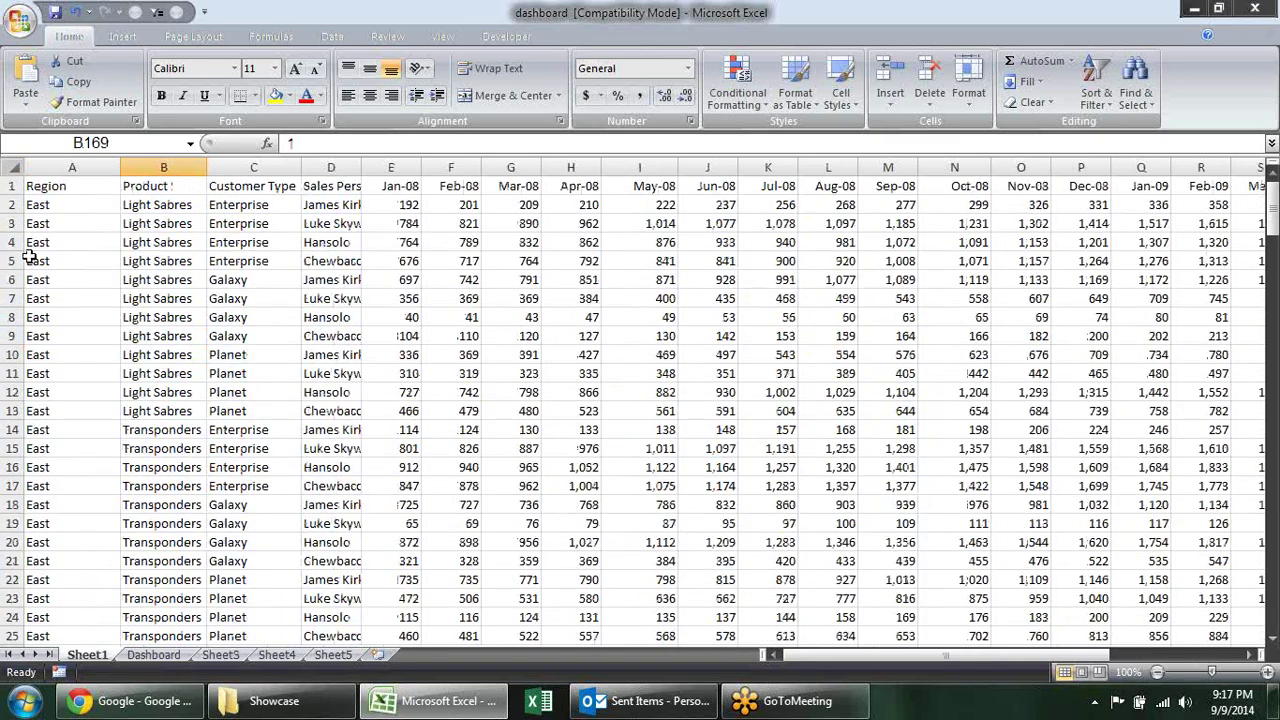
{"action": "left_click", "coordinate": [75, 186]}
{"action": "left_click_drag", "start_coordinate": [74, 216], "coordinate": [73, 432]}
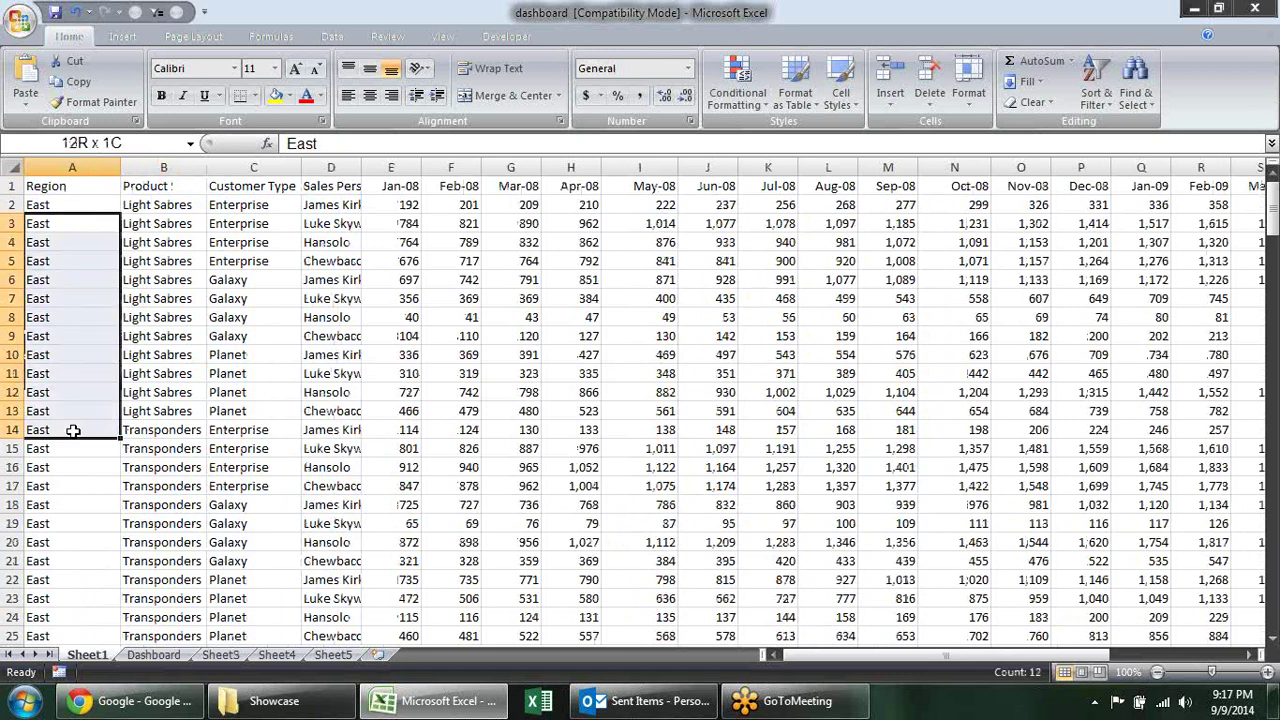
{"action": "left_click_drag", "start_coordinate": [178, 203], "coordinate": [160, 411]}
{"action": "left_click_drag", "start_coordinate": [255, 205], "coordinate": [260, 446]}
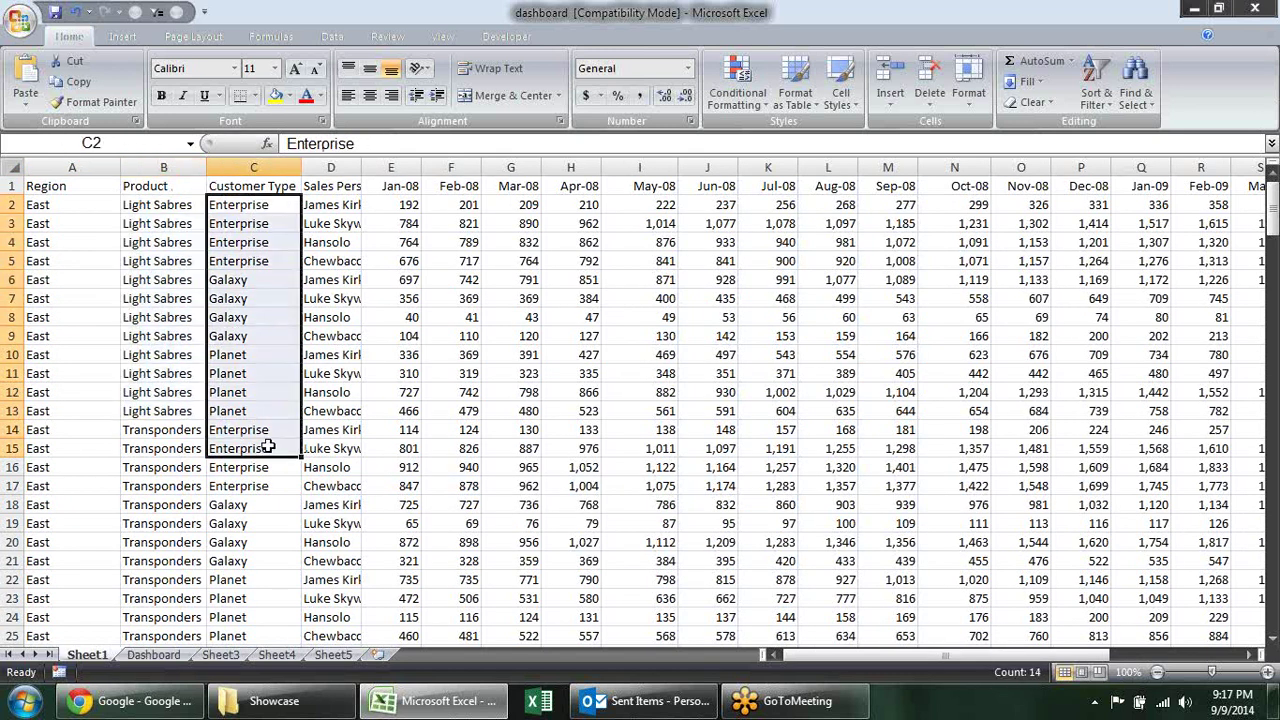
{"action": "left_click_drag", "start_coordinate": [333, 206], "coordinate": [329, 394]}
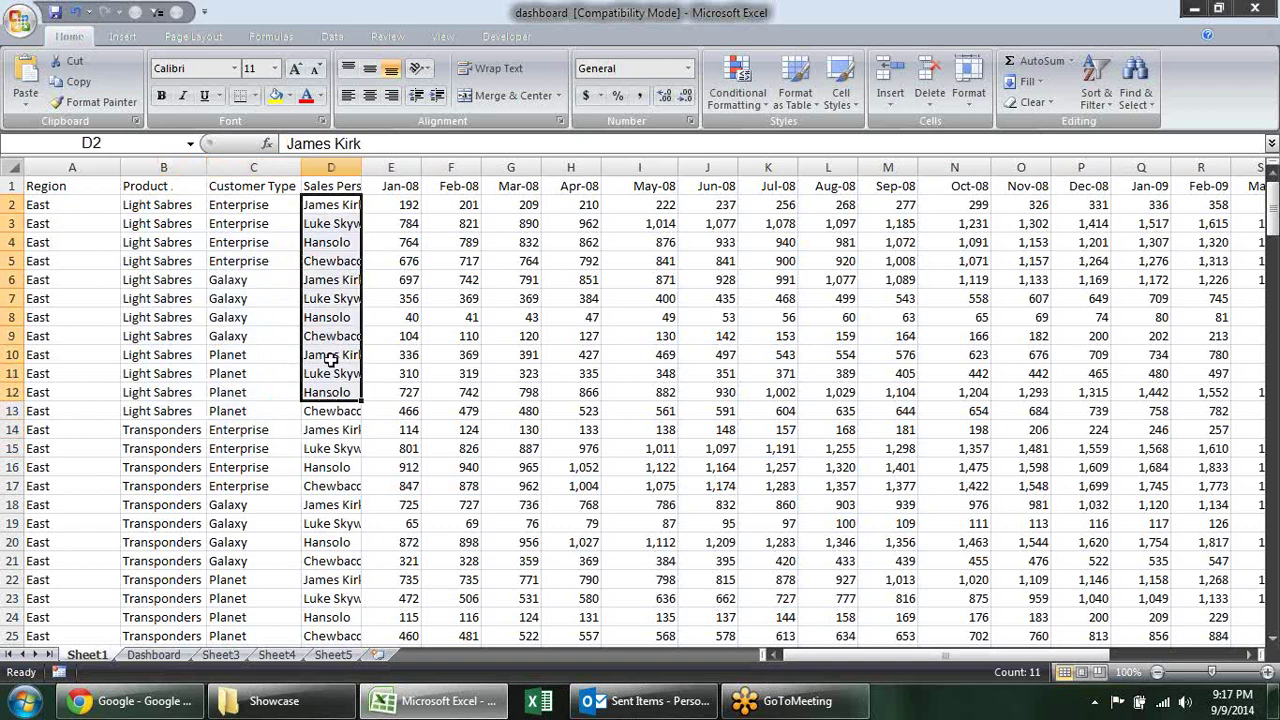
{"action": "left_click", "coordinate": [411, 185]}
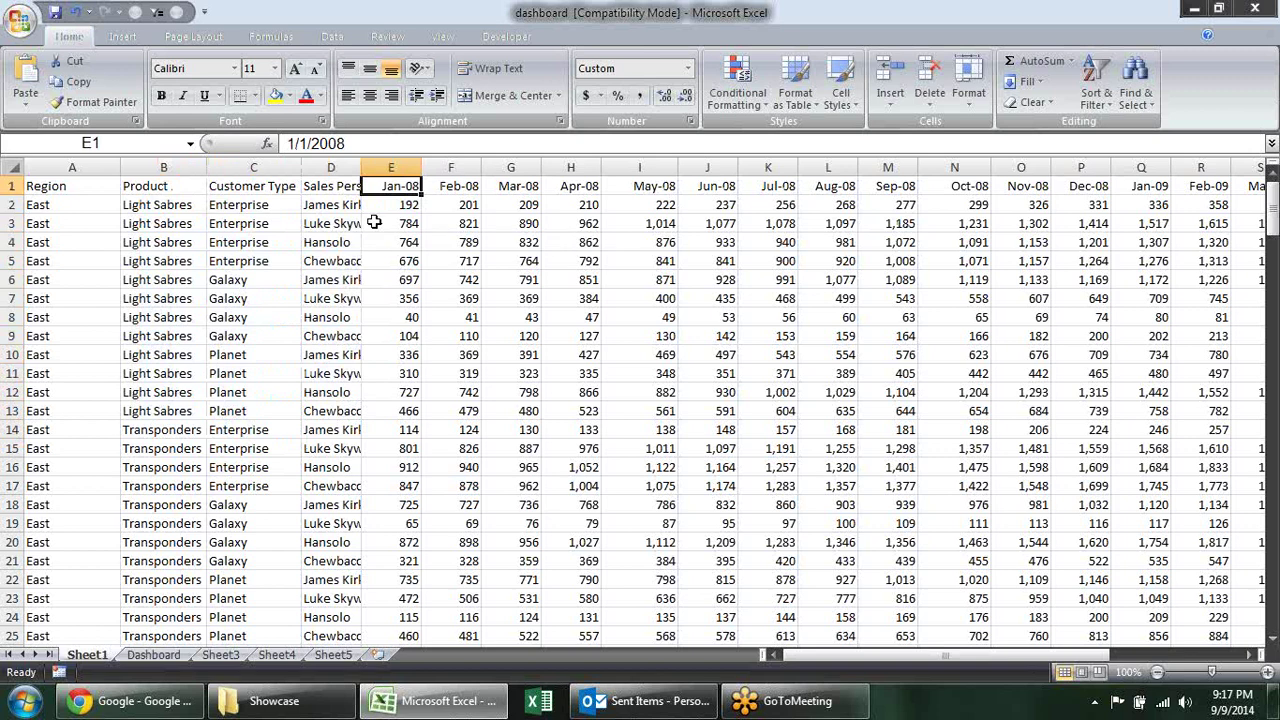
{"action": "left_click_drag", "start_coordinate": [400, 205], "coordinate": [406, 542]}
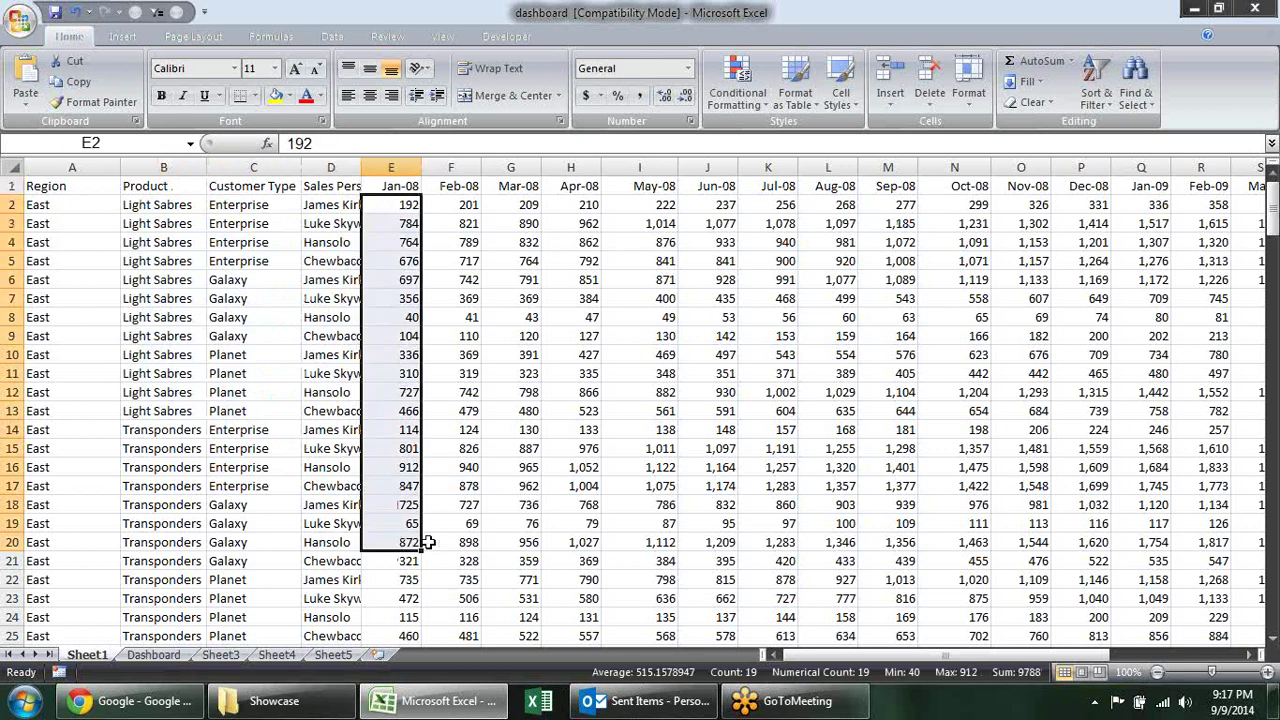
{"action": "left_click", "coordinate": [73, 187]}
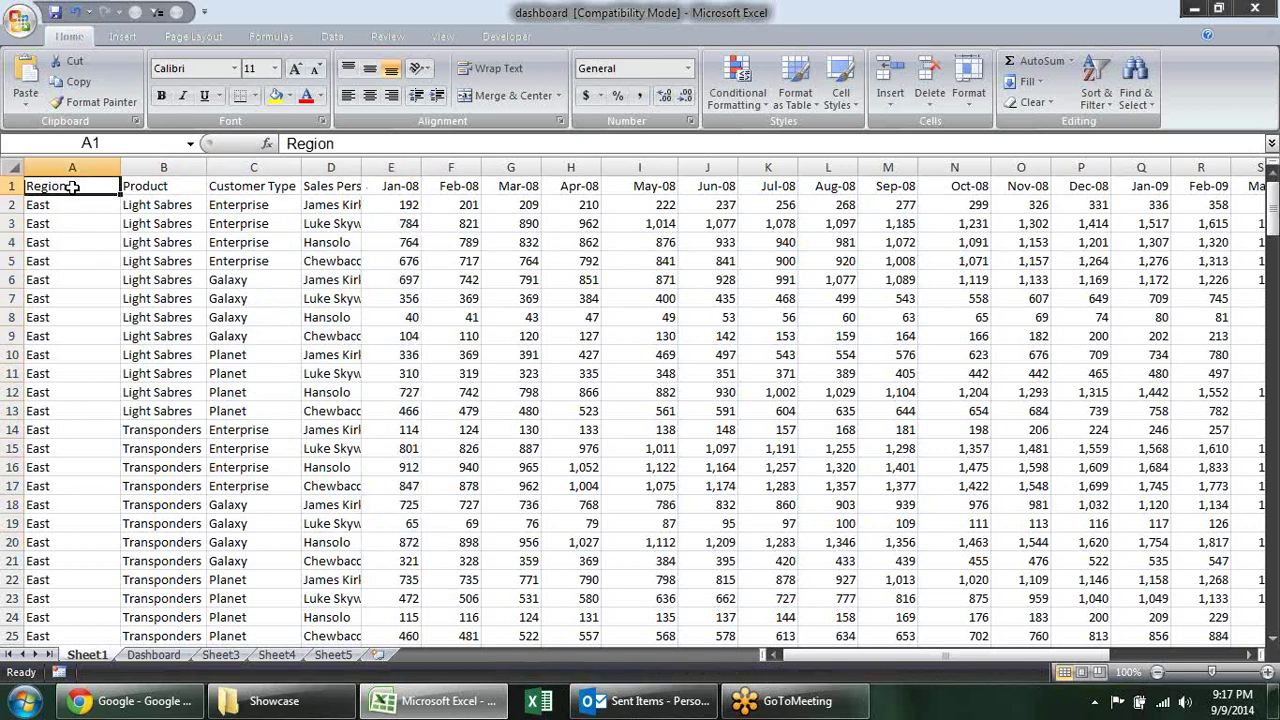
{"action": "left_click", "coordinate": [160, 189]}
{"action": "left_click", "coordinate": [231, 203]}
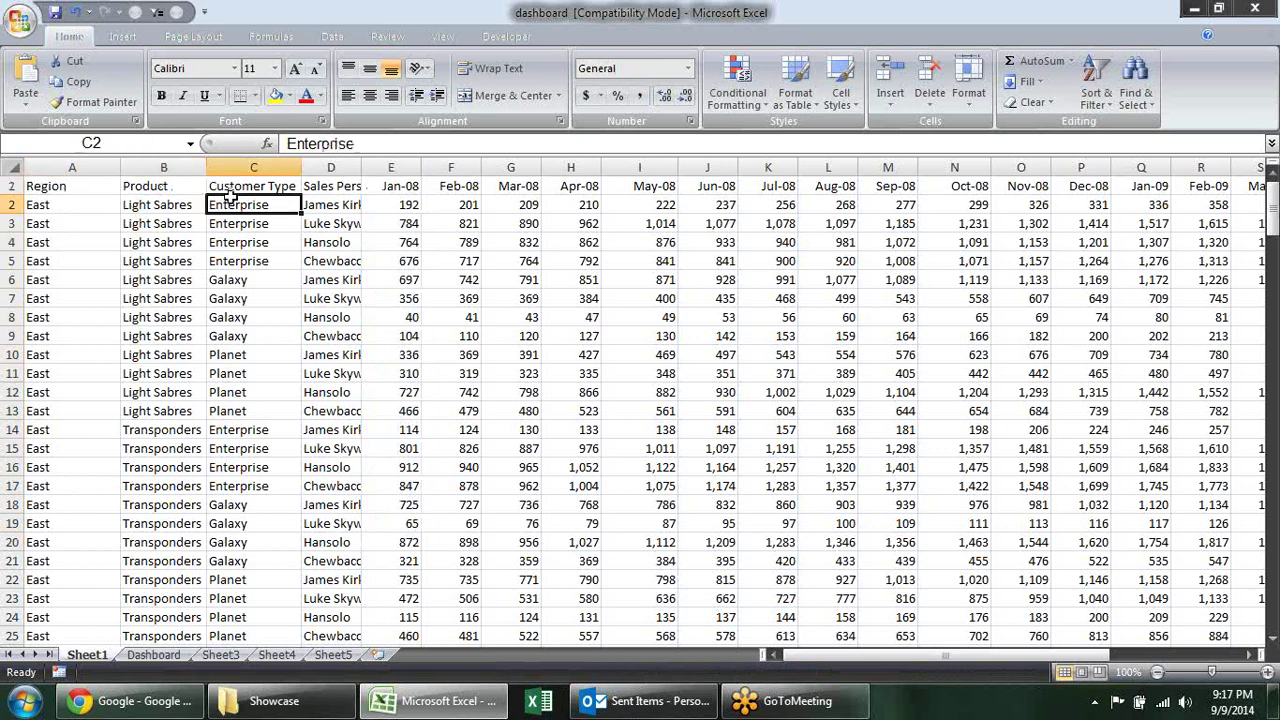
{"action": "left_click", "coordinate": [330, 183]}
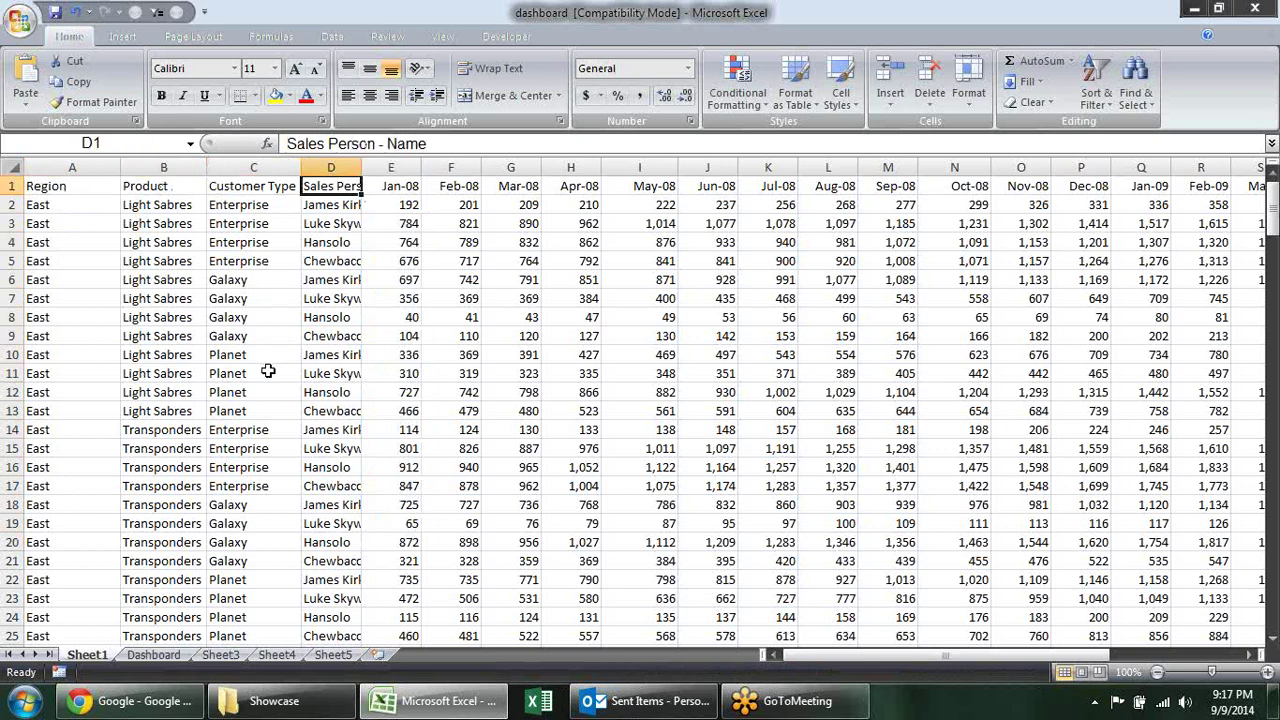
{"action": "left_click_drag", "start_coordinate": [400, 204], "coordinate": [768, 336]}
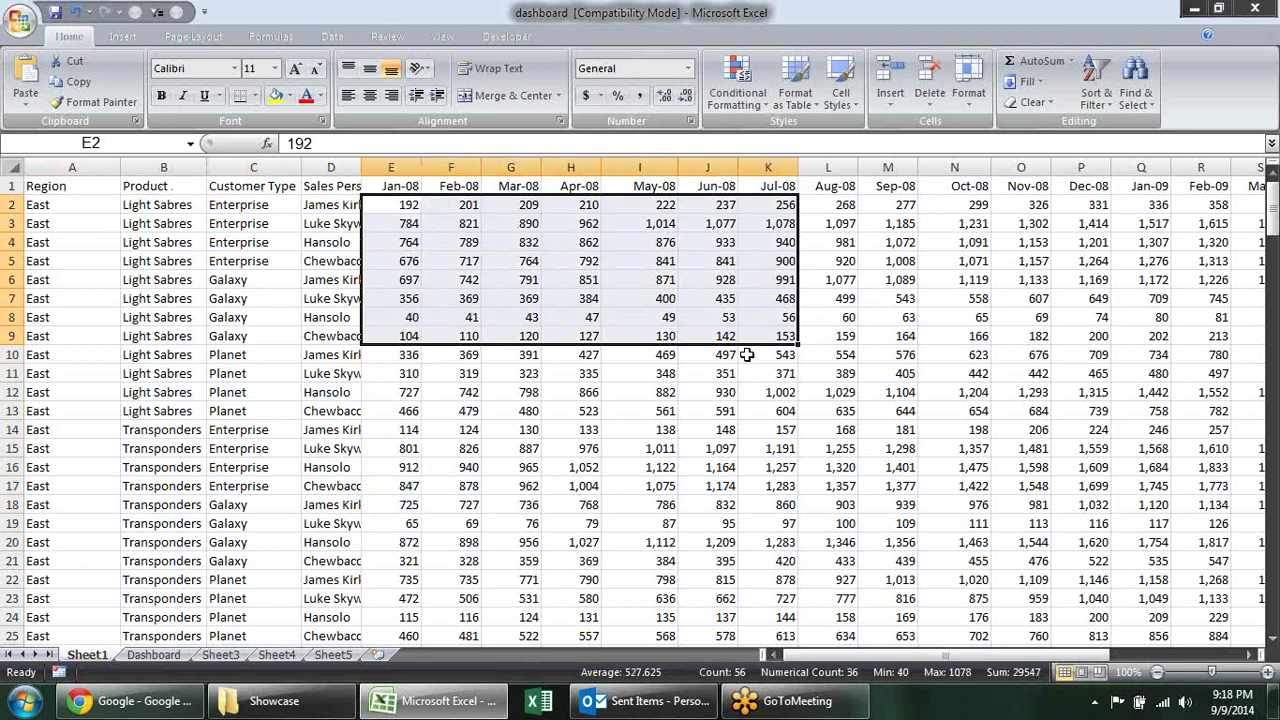
{"action": "left_click", "coordinate": [155, 655]}
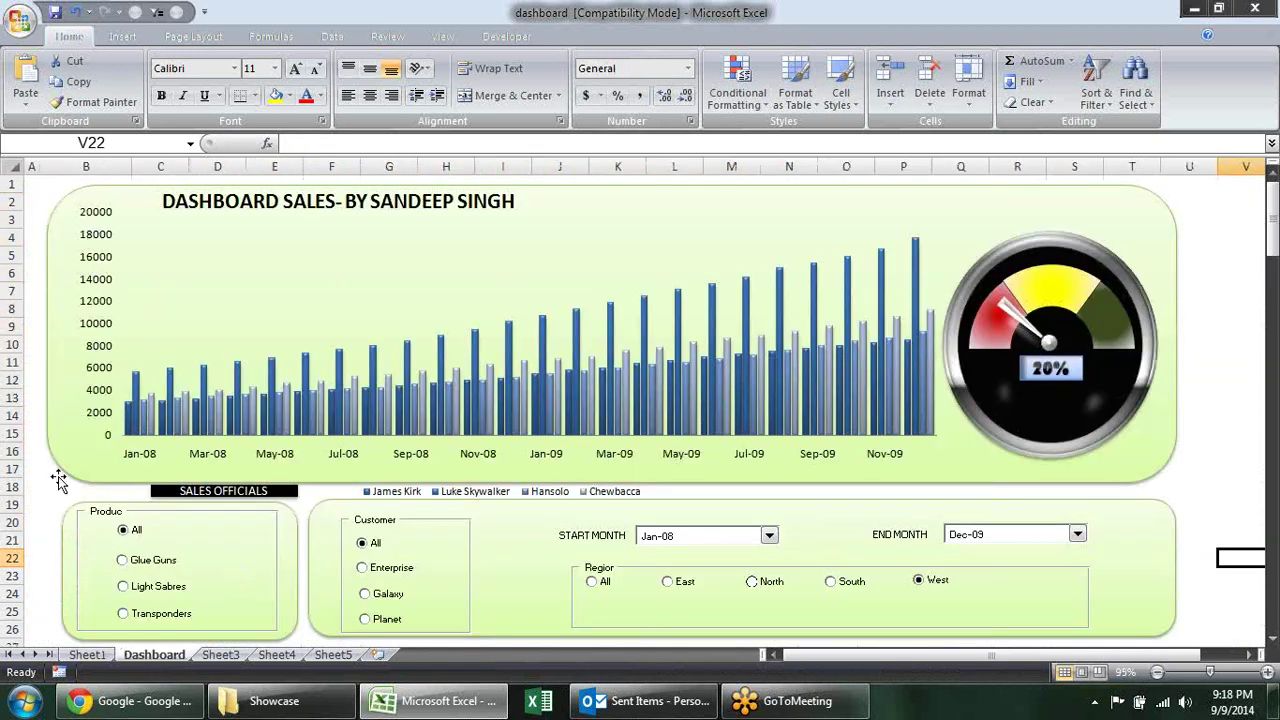
{"action": "scroll", "coordinate": [290, 318], "scroll_direction": "down", "scroll_amount": 2}
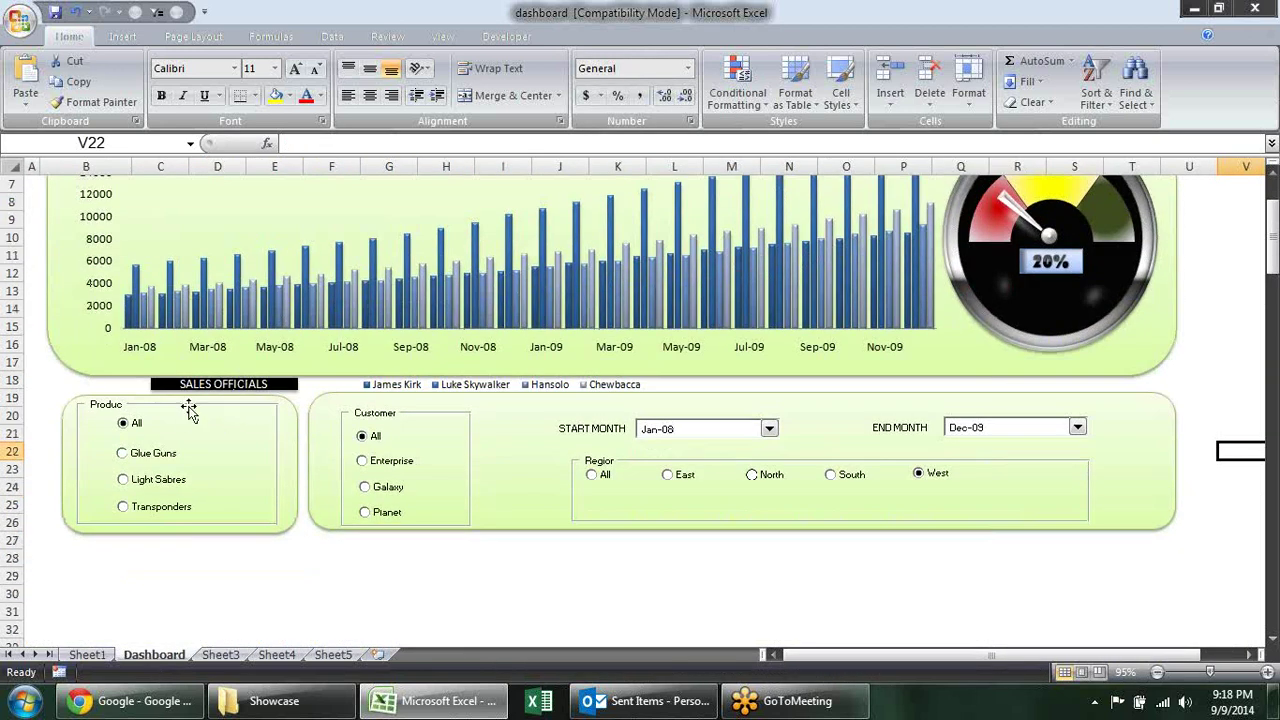
{"action": "left_click", "coordinate": [189, 408]}
{"action": "left_click", "coordinate": [380, 407]}
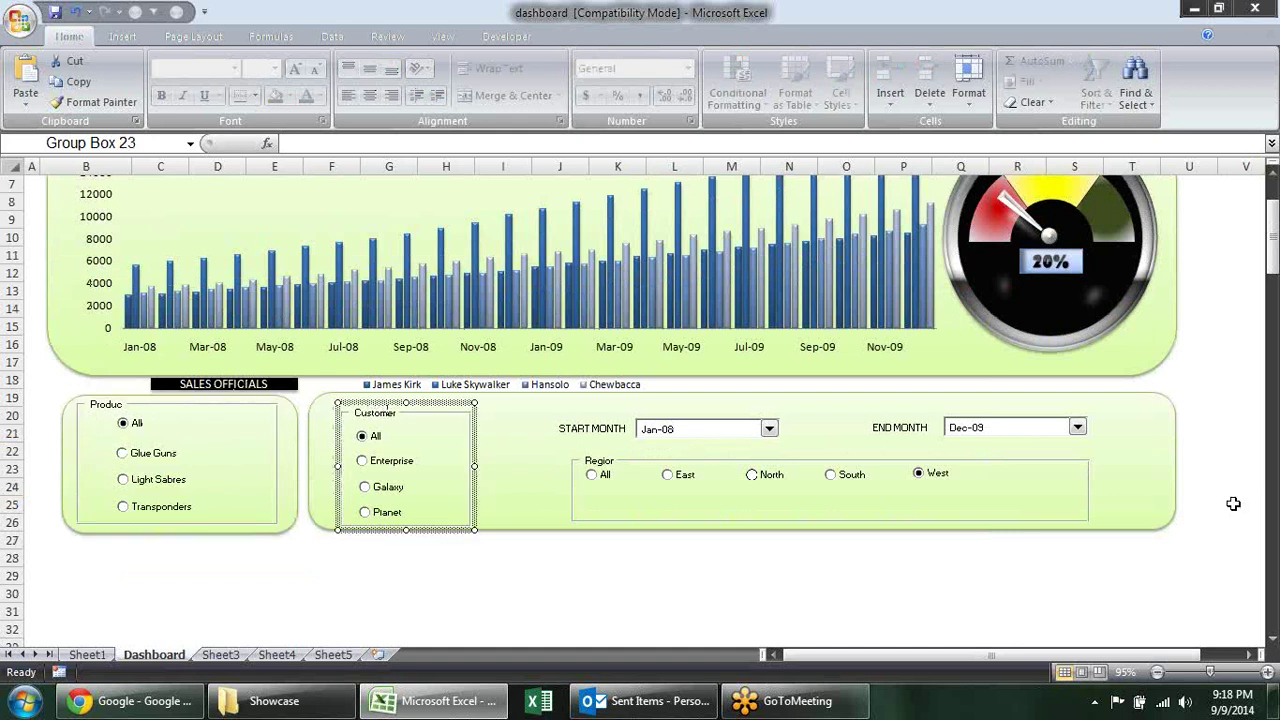
{"action": "left_click", "coordinate": [688, 477]}
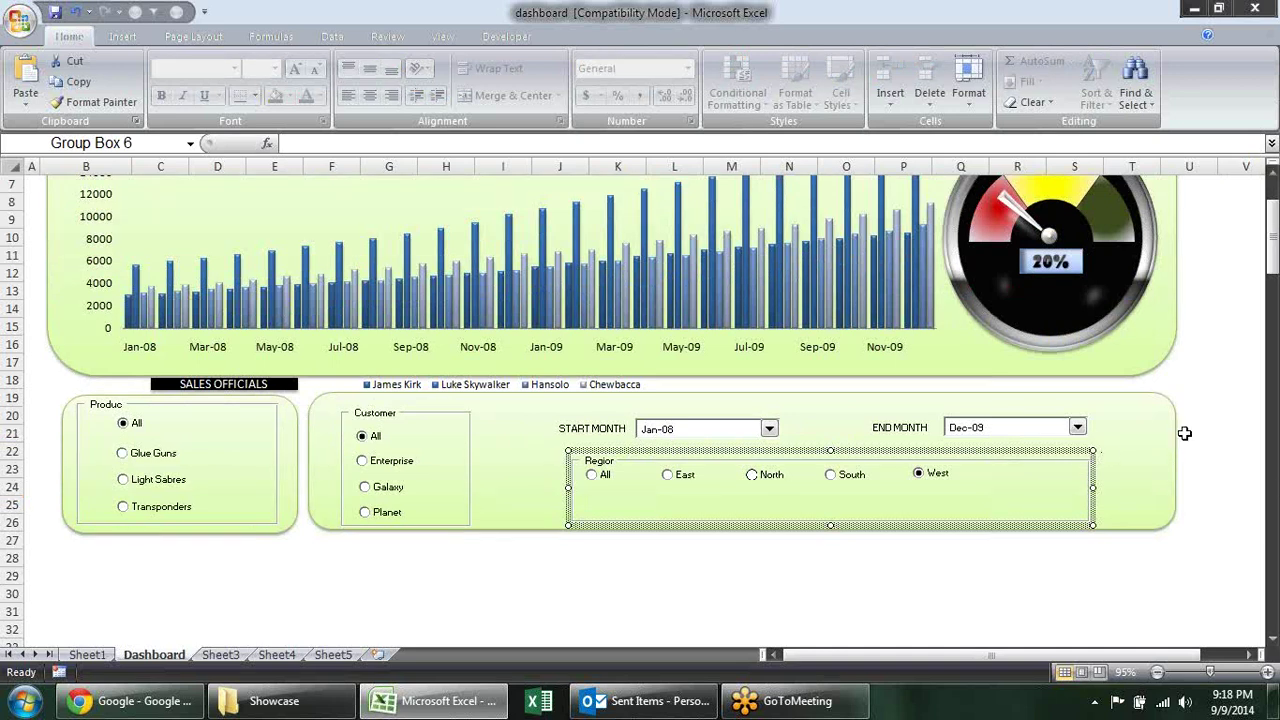
{"action": "left_click", "coordinate": [1224, 433]}
{"action": "scroll", "coordinate": [1023, 463], "scroll_direction": "up", "scroll_amount": 2}
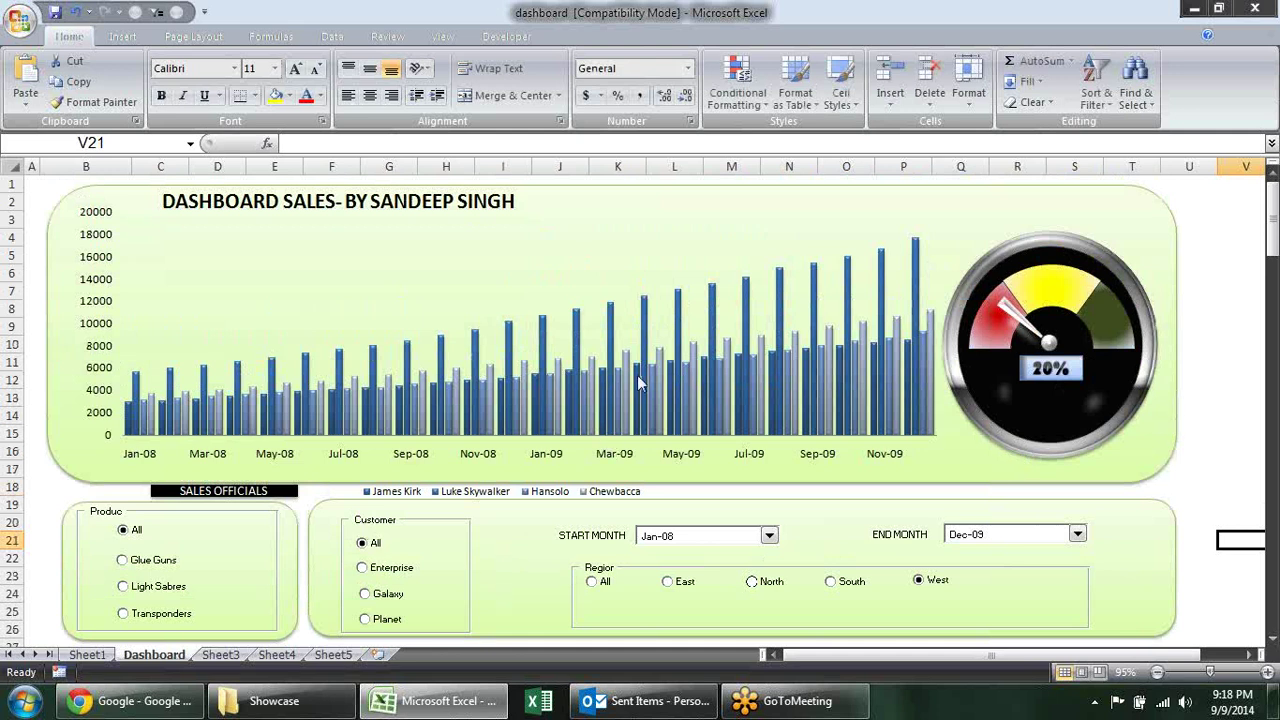
{"action": "left_click", "coordinate": [637, 375]}
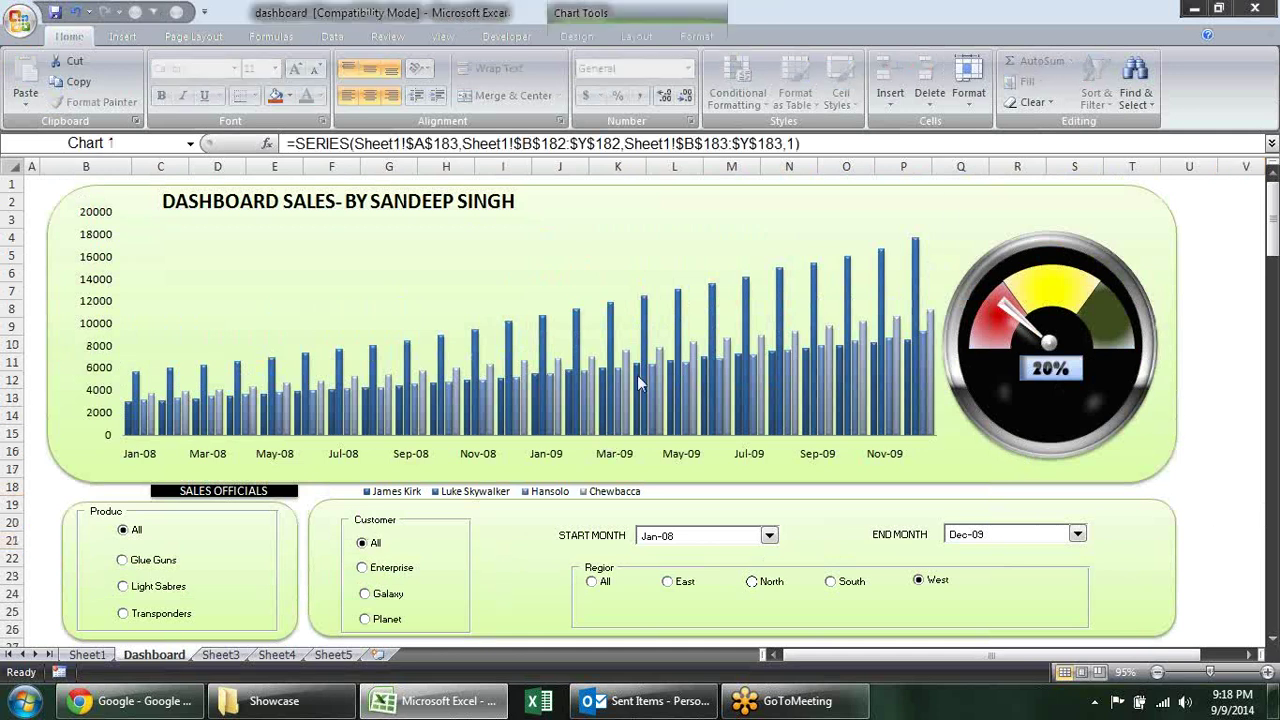
{"action": "left_click", "coordinate": [1204, 500]}
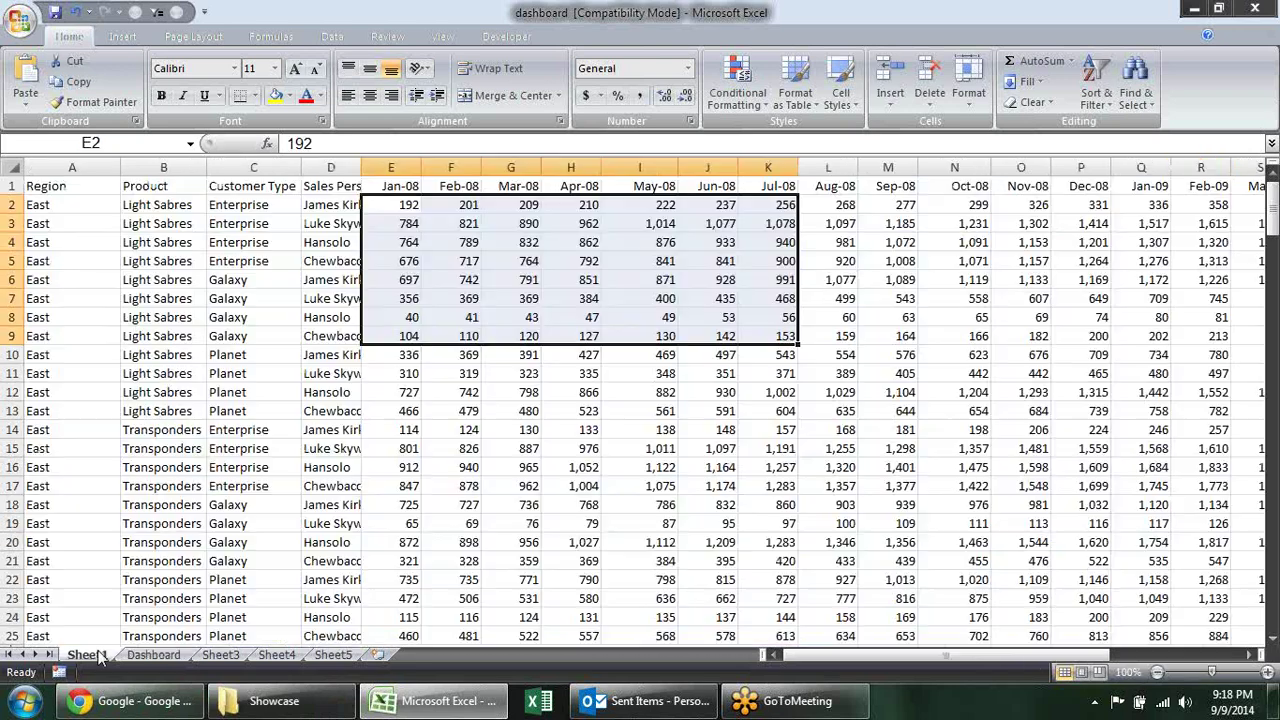
{"action": "left_click", "coordinate": [90, 655]}
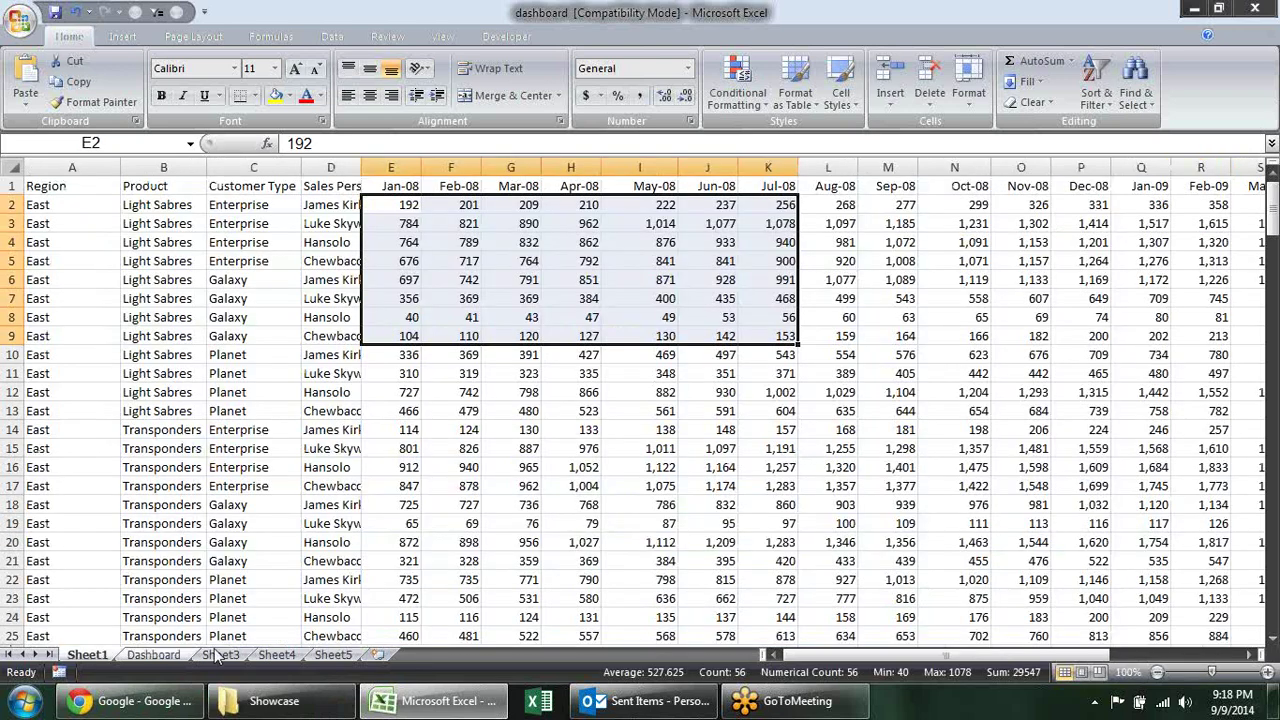
{"action": "left_click", "coordinate": [648, 423]}
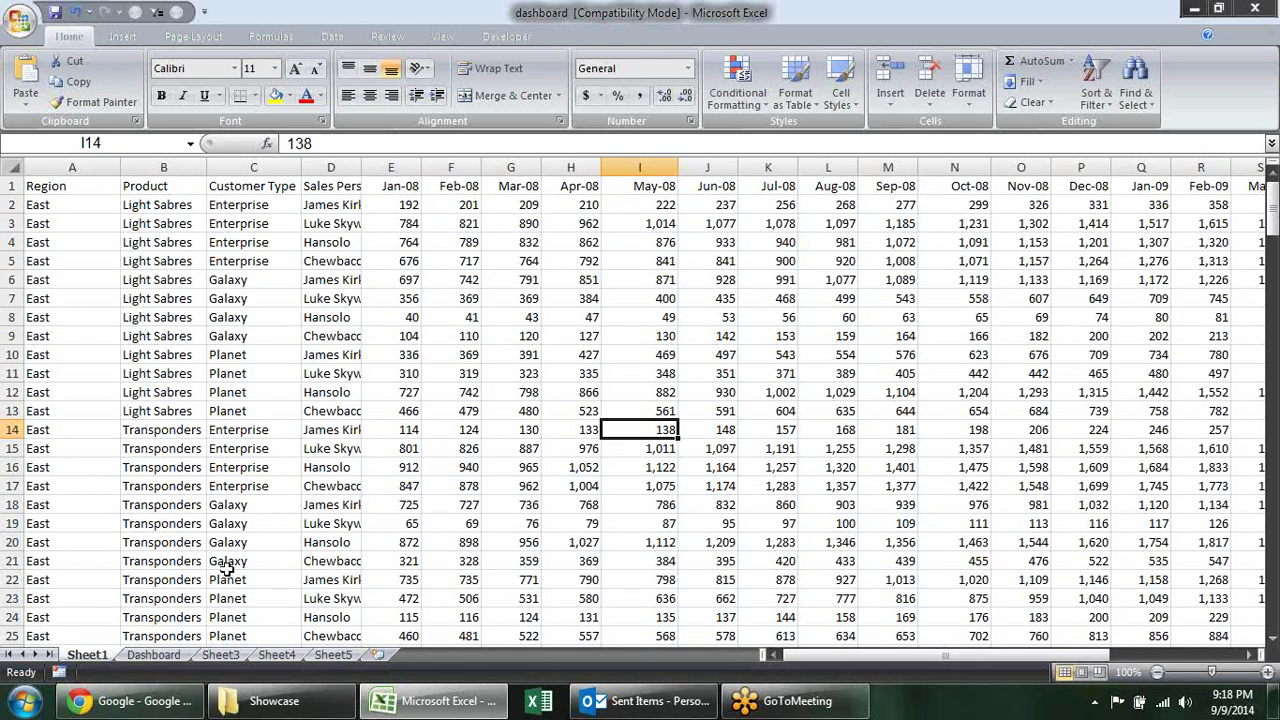
{"action": "left_click", "coordinate": [150, 655]}
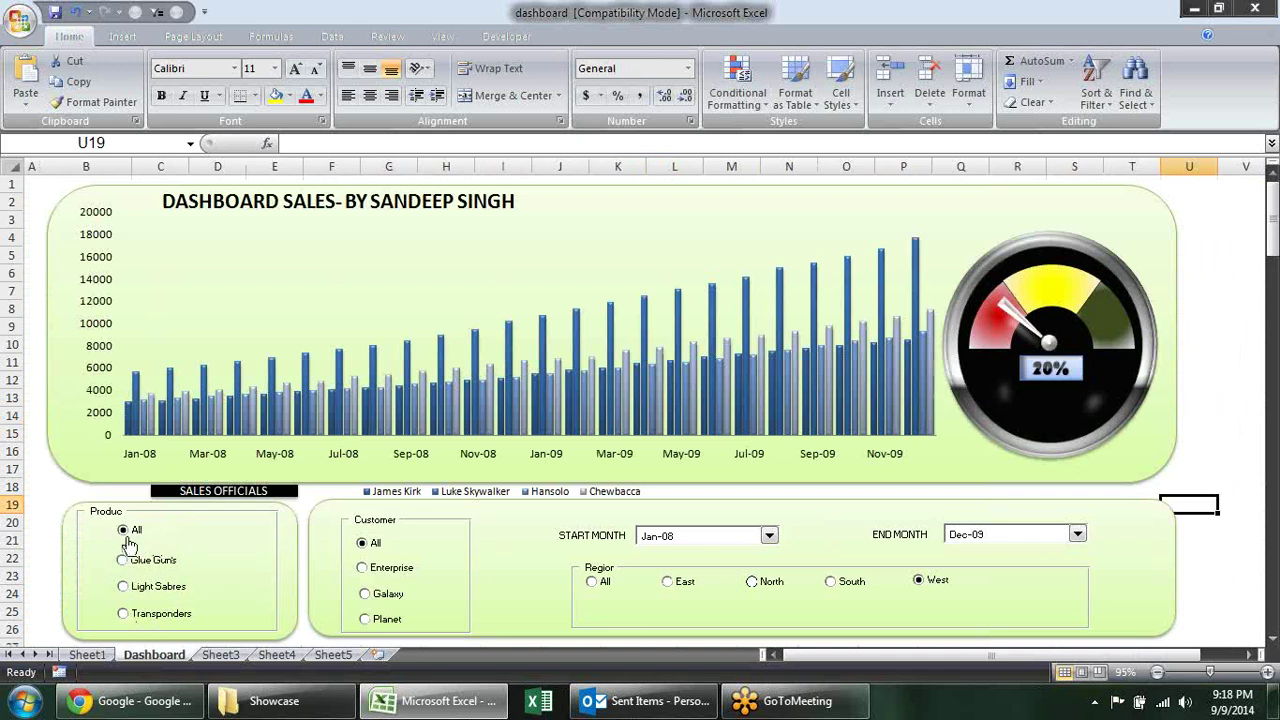
{"action": "left_click", "coordinate": [281, 527]}
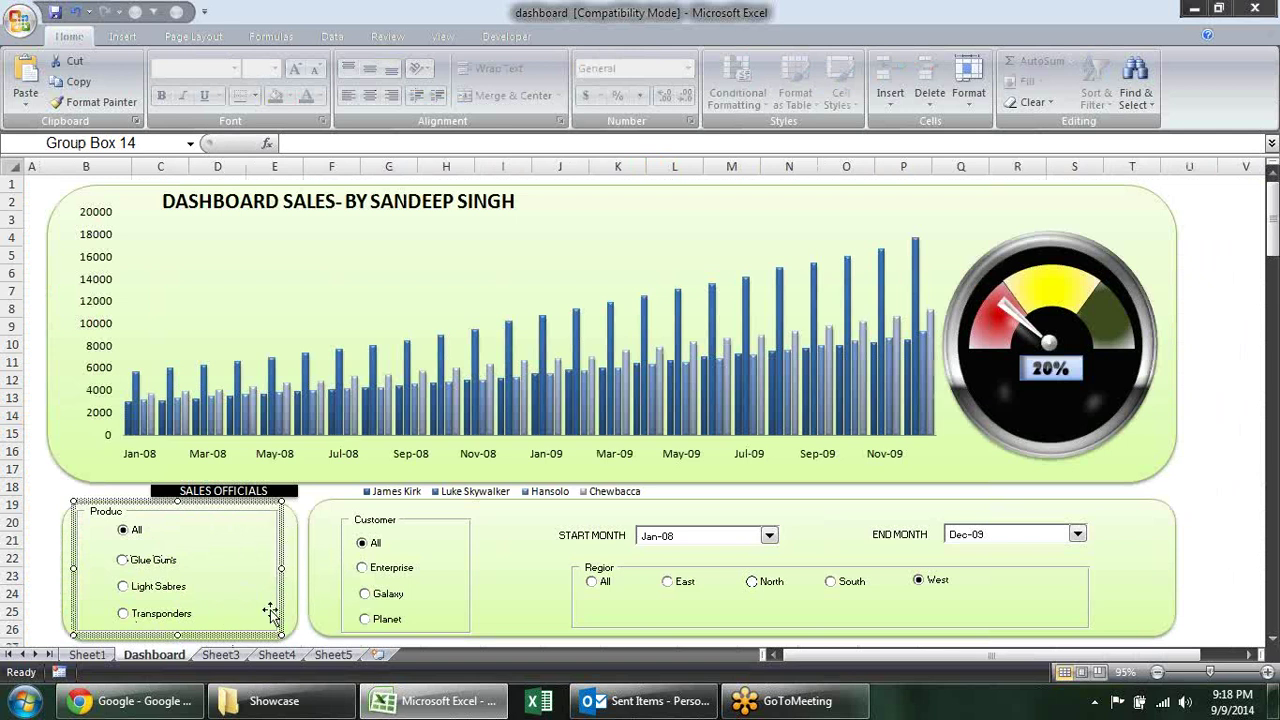
{"action": "right_click", "coordinate": [133, 541]}
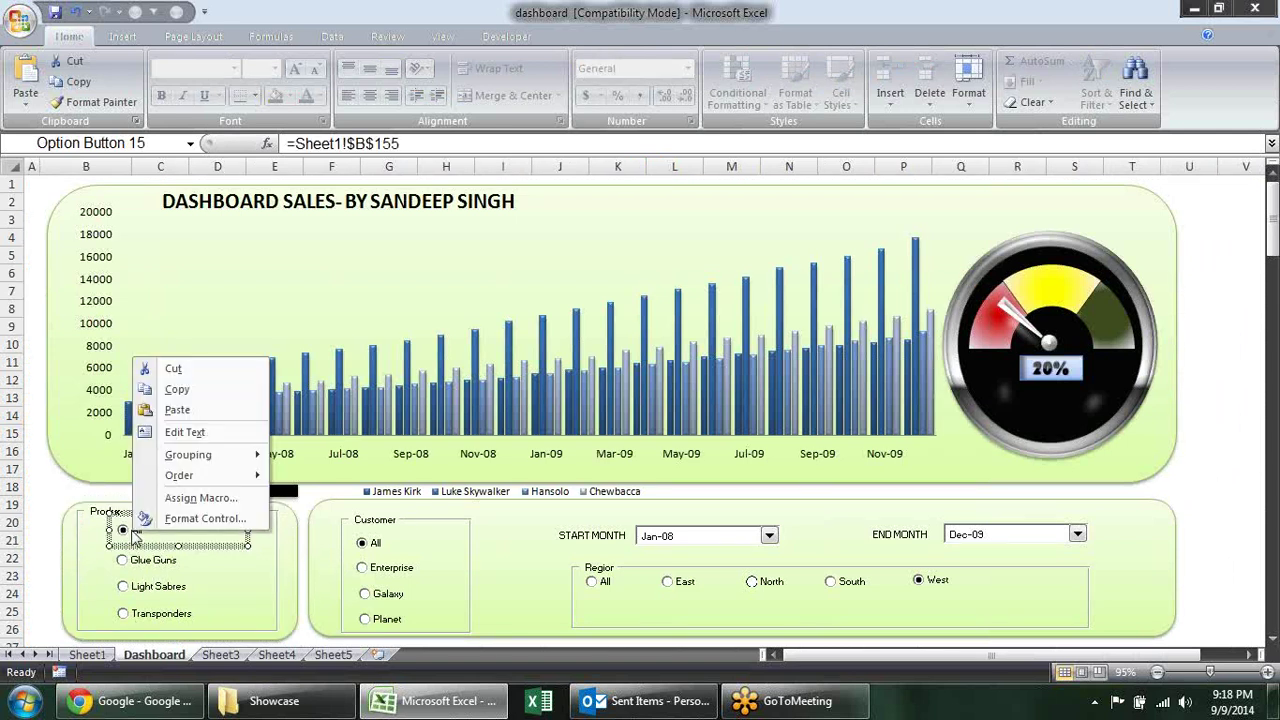
{"action": "left_click", "coordinate": [209, 519]}
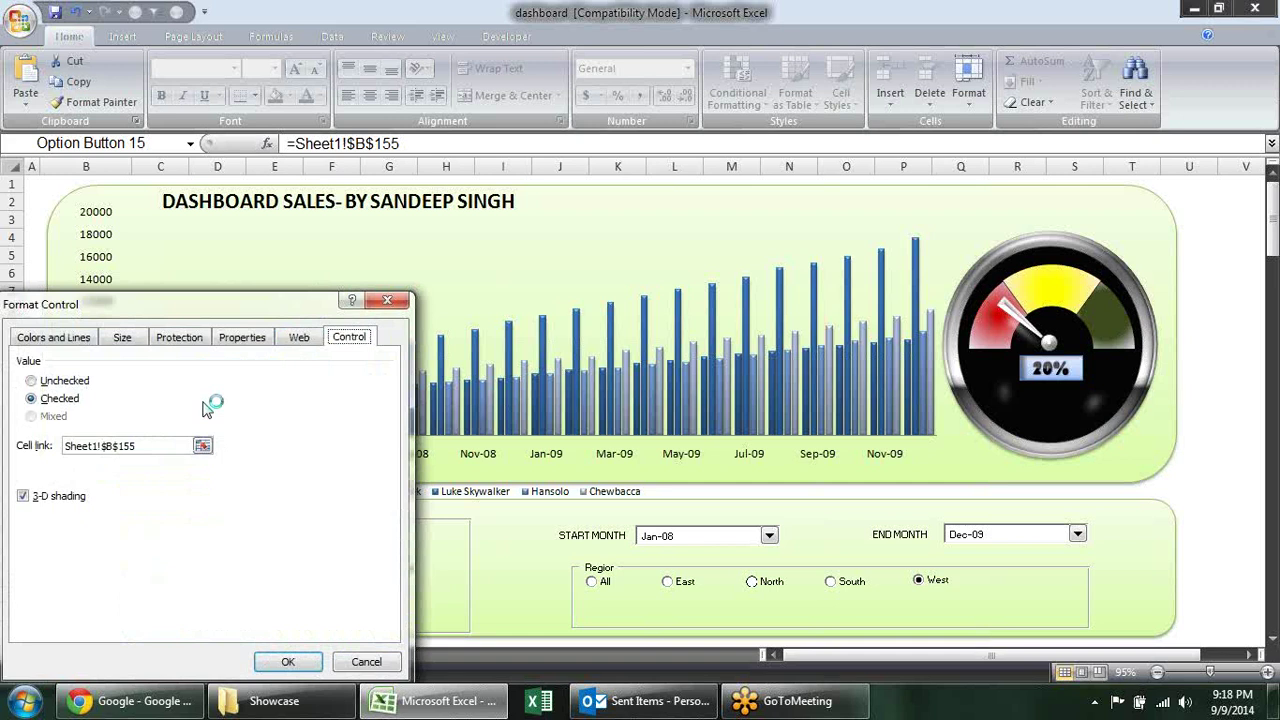
{"action": "left_click", "coordinate": [387, 300]}
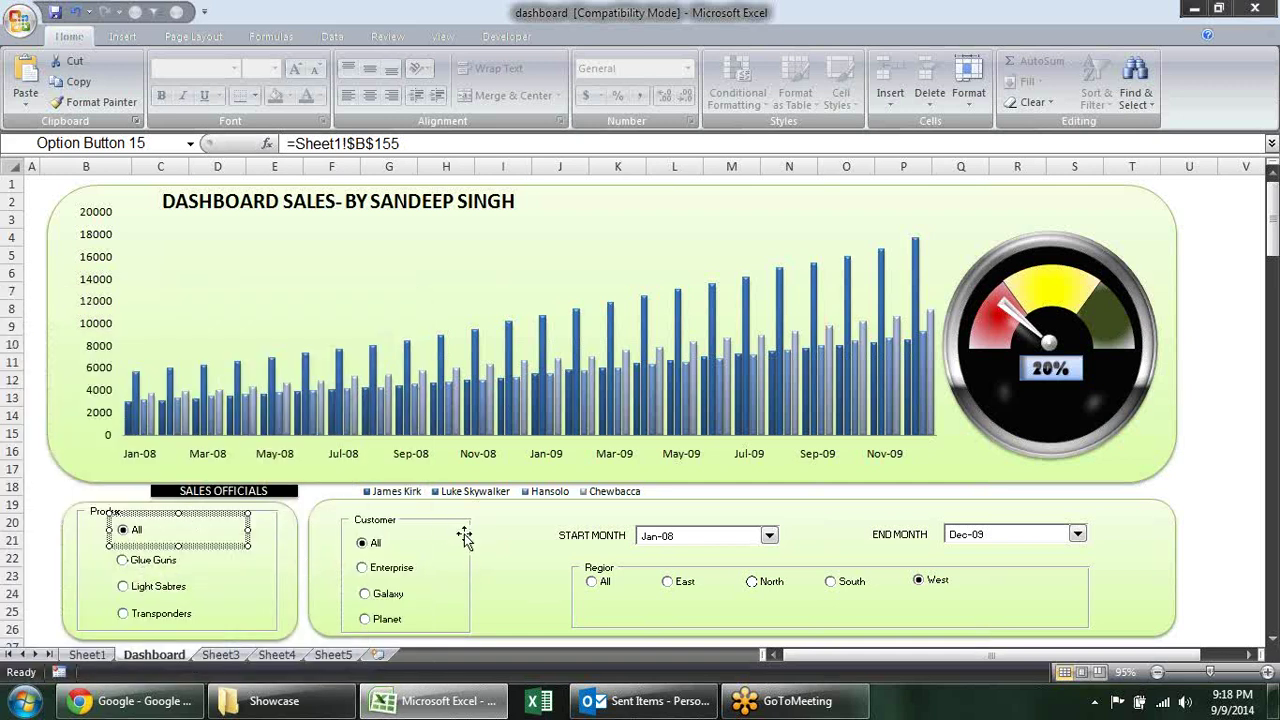
{"action": "right_click", "coordinate": [379, 546]}
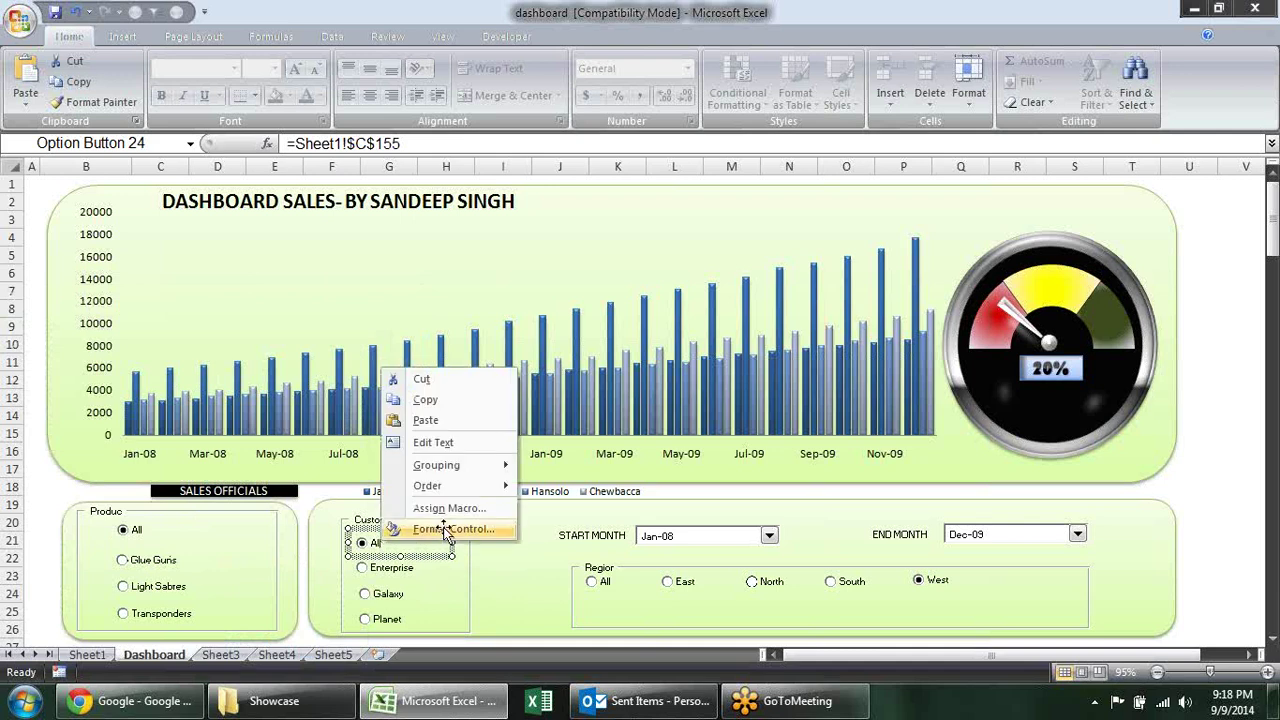
{"action": "left_click", "coordinate": [446, 530]}
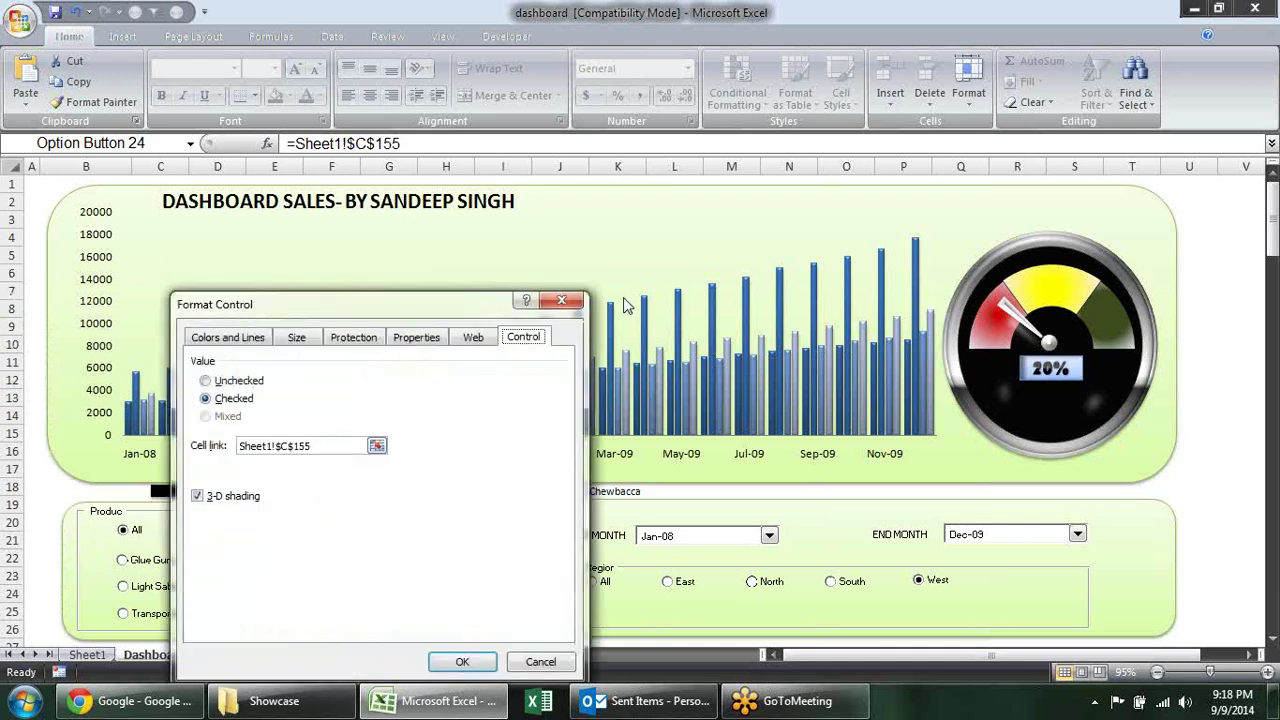
{"action": "left_click", "coordinate": [462, 661]}
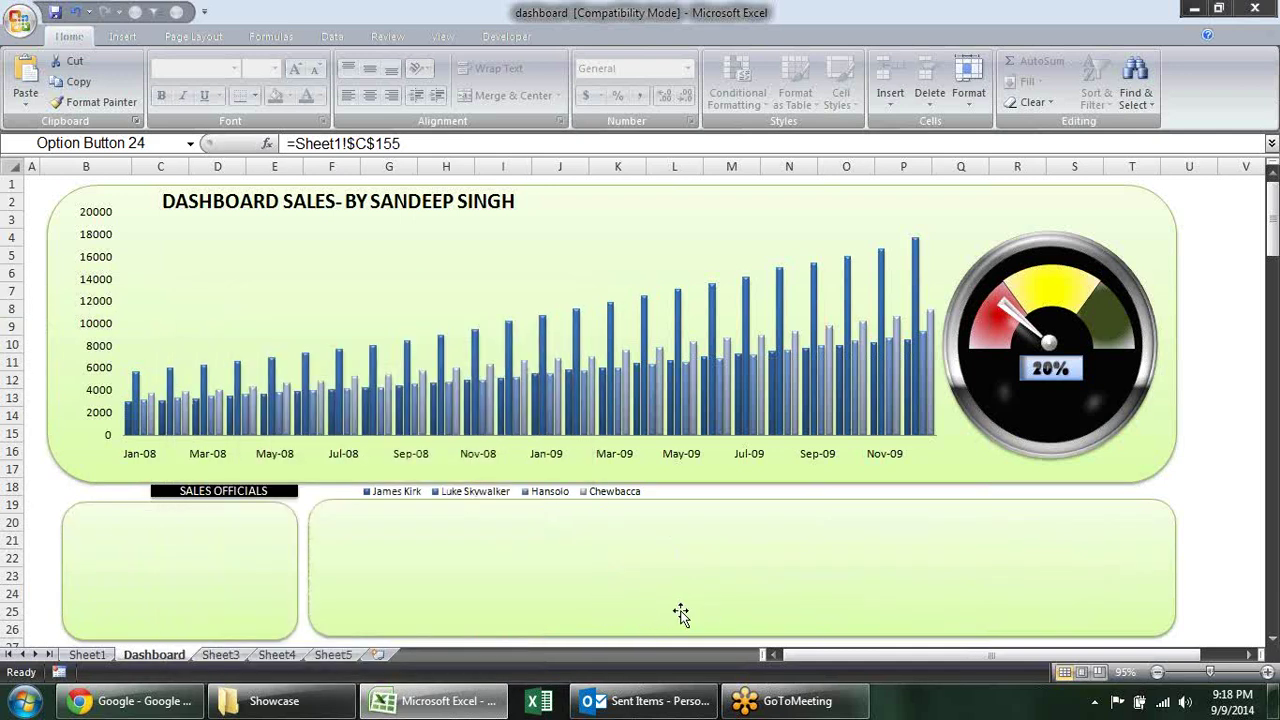
{"action": "left_click", "coordinate": [680, 610]}
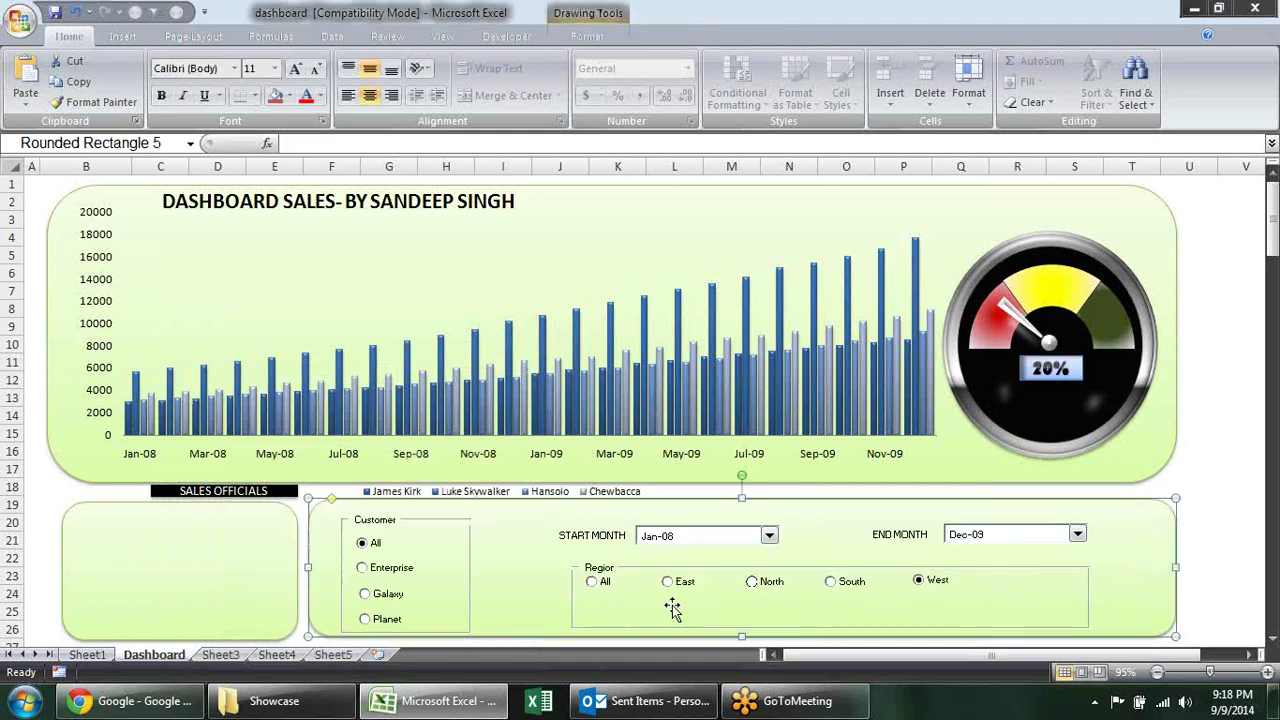
{"action": "right_click", "coordinate": [611, 588]}
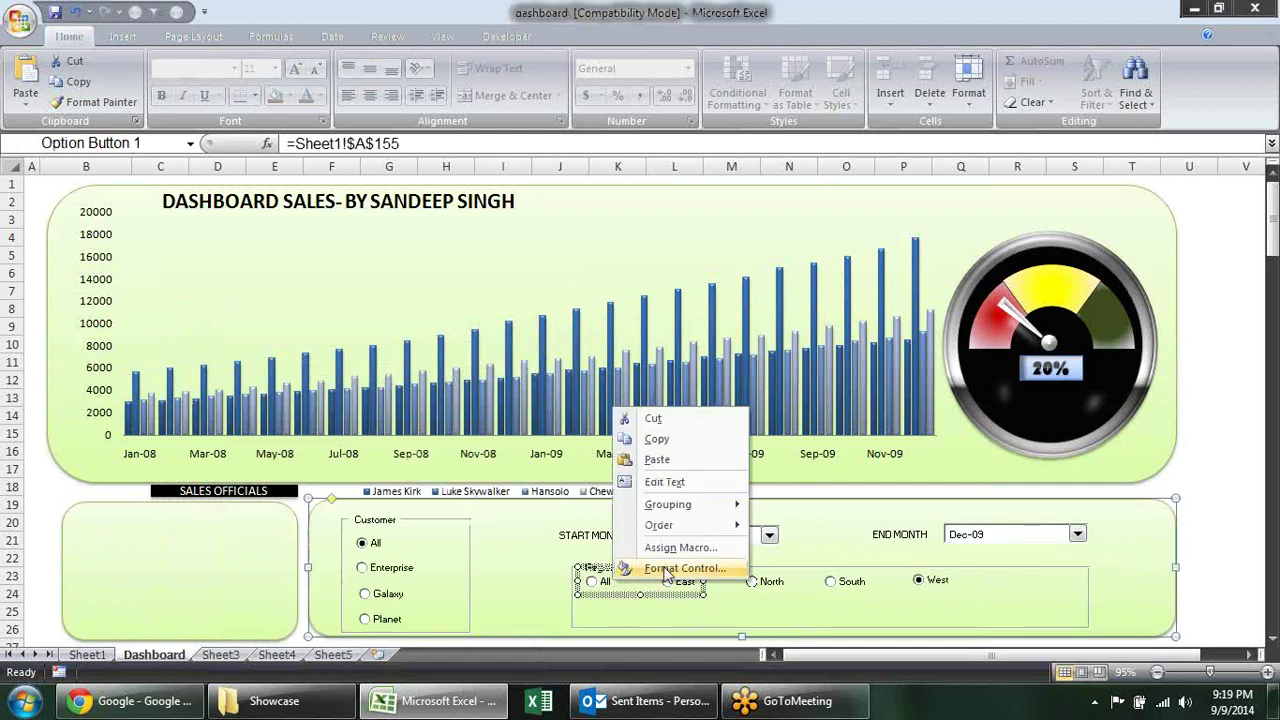
{"action": "left_click", "coordinate": [665, 566]}
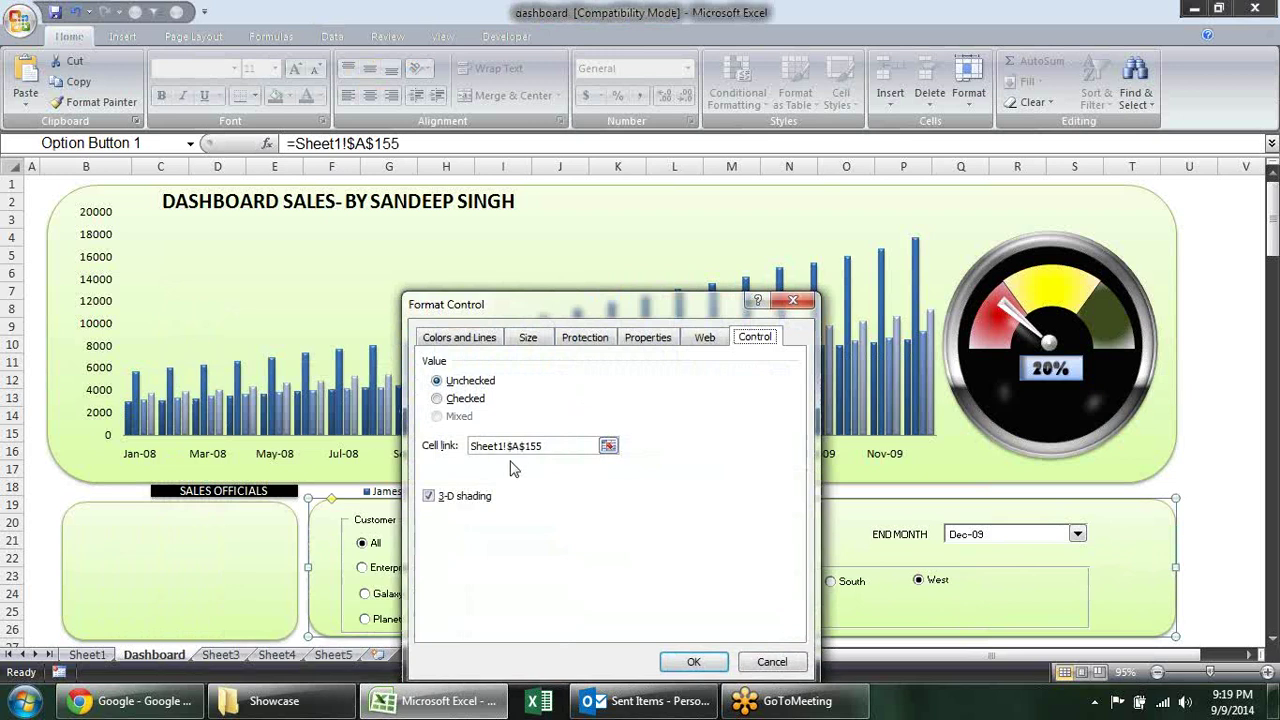
{"action": "left_click", "coordinate": [793, 301]}
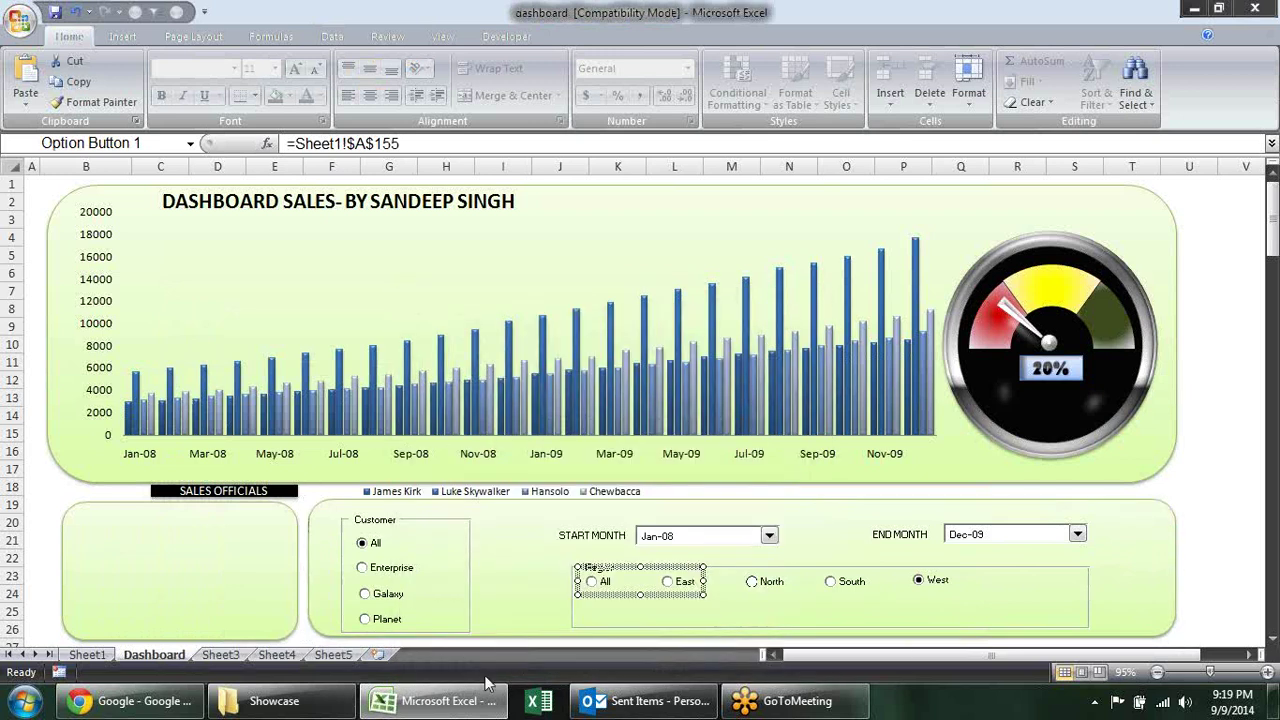
Switch to Sheet1 and scroll down to the helper tables around row 148.
{"action": "left_click", "coordinate": [87, 654]}
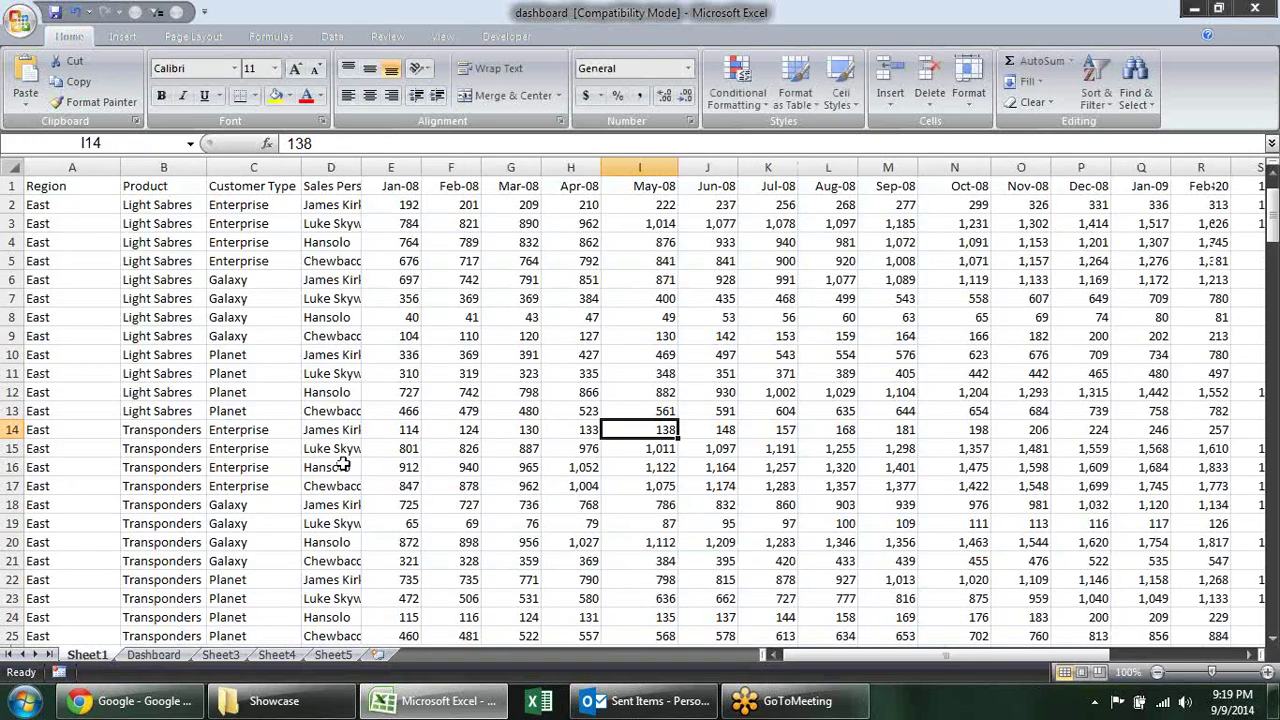
{"action": "scroll", "coordinate": [343, 464], "scroll_direction": "down", "scroll_amount": 14}
{"action": "scroll", "coordinate": [343, 464], "scroll_direction": "down", "scroll_amount": 8}
{"action": "scroll", "coordinate": [343, 464], "scroll_direction": "down", "scroll_amount": 12}
{"action": "scroll", "coordinate": [343, 464], "scroll_direction": "down", "scroll_amount": 16}
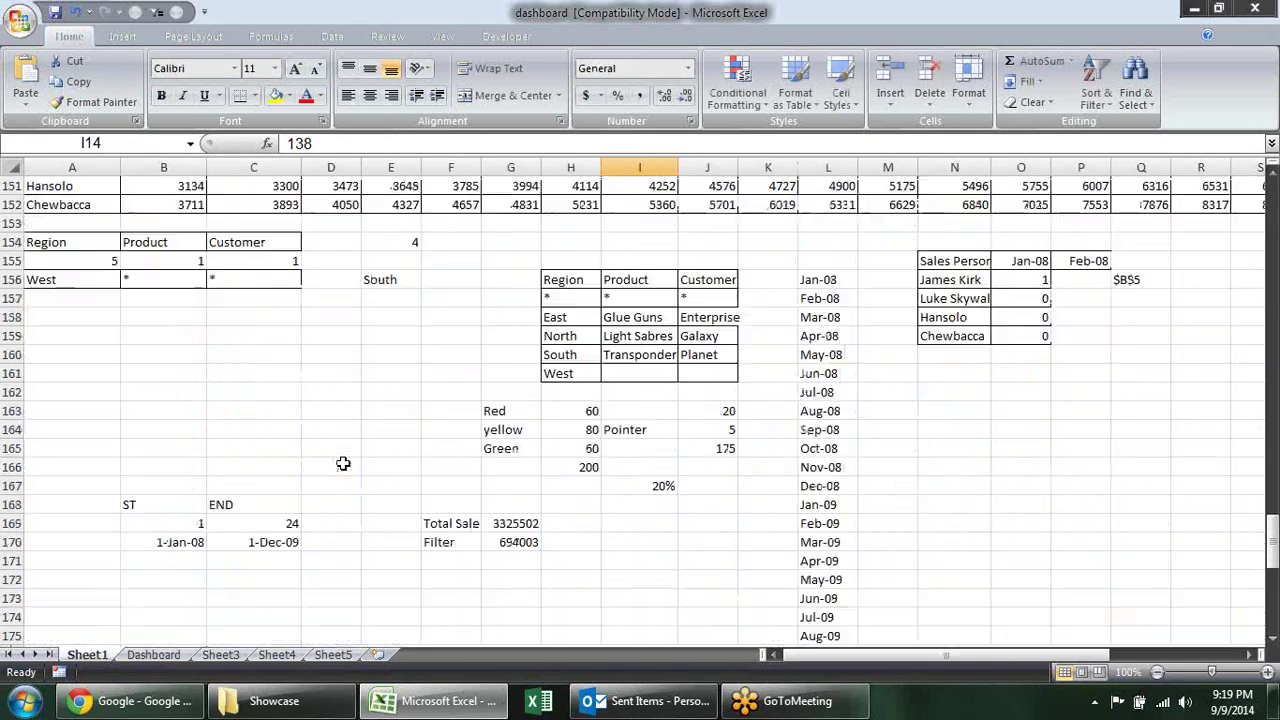
{"action": "scroll", "coordinate": [286, 366], "scroll_direction": "up", "scroll_amount": 1}
Check the option values 5, 1, 1 in A155:C155 and the lookup headers with the * row.
{"action": "left_click", "coordinate": [89, 315]}
{"action": "left_click", "coordinate": [181, 318]}
{"action": "left_click", "coordinate": [253, 318]}
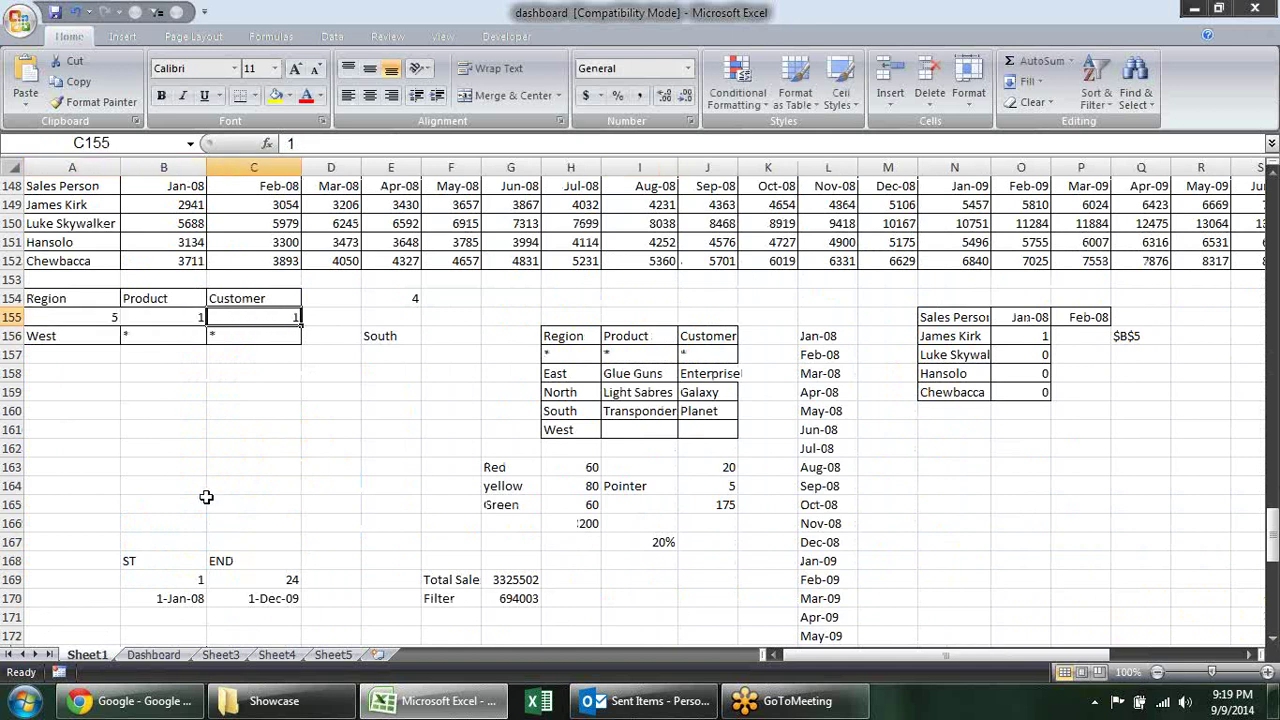
{"action": "left_click", "coordinate": [80, 318]}
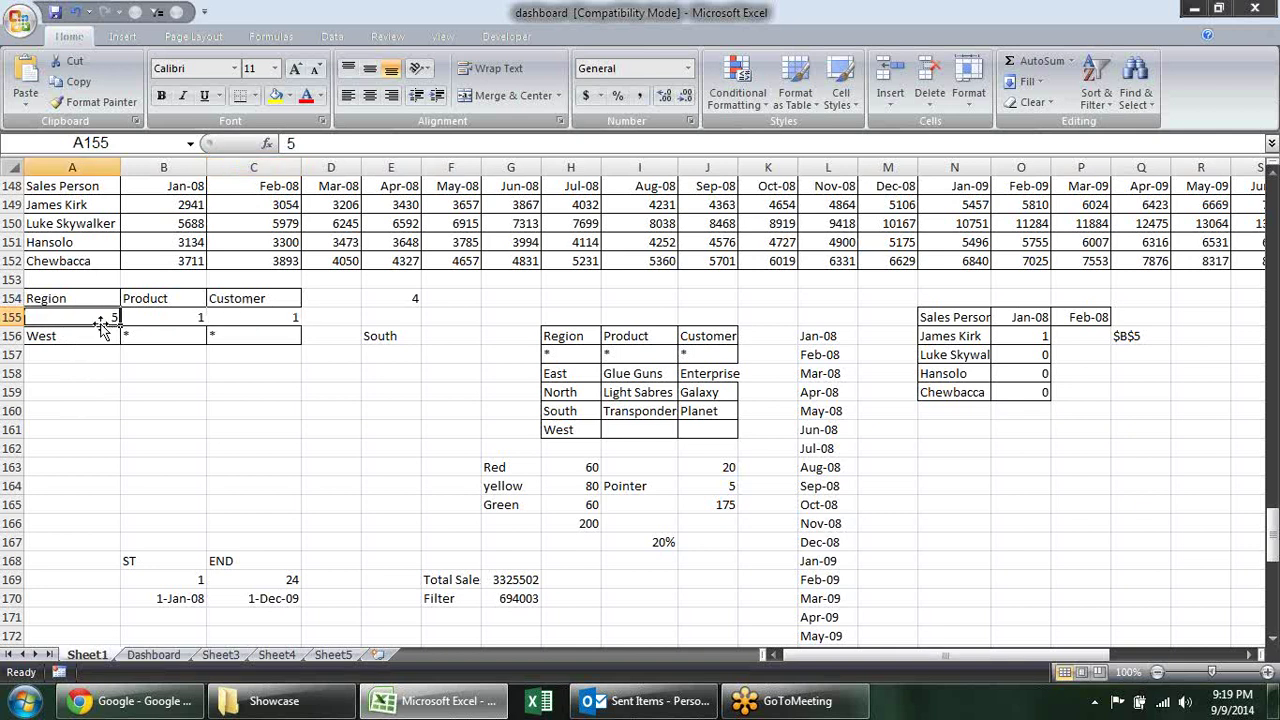
{"action": "left_click", "coordinate": [176, 314]}
{"action": "left_click", "coordinate": [247, 318]}
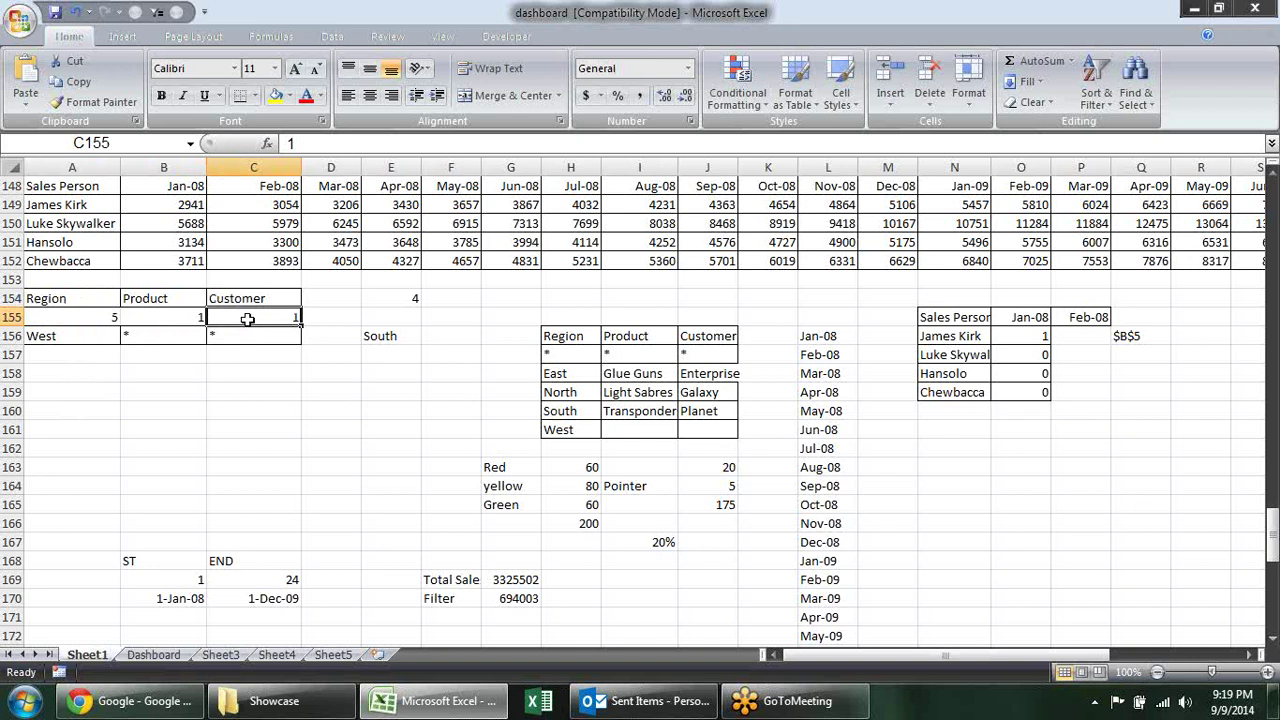
{"action": "left_click", "coordinate": [94, 318]}
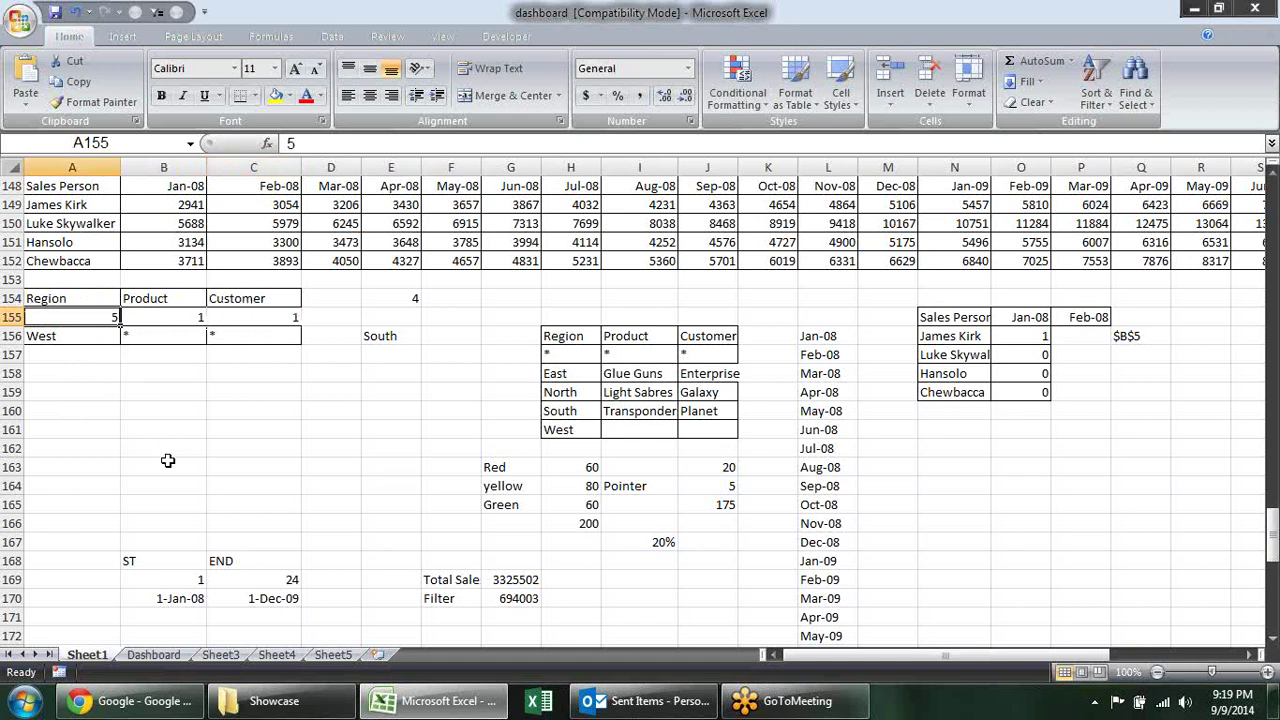
{"action": "mouse_move", "coordinate": [585, 345]}
{"action": "left_mouse_down"}
{"action": "mouse_move", "coordinate": [729, 340]}
{"action": "mouse_move", "coordinate": [567, 345]}
{"action": "mouse_move", "coordinate": [588, 415]}
{"action": "mouse_move", "coordinate": [640, 402]}
{"action": "left_mouse_up"}
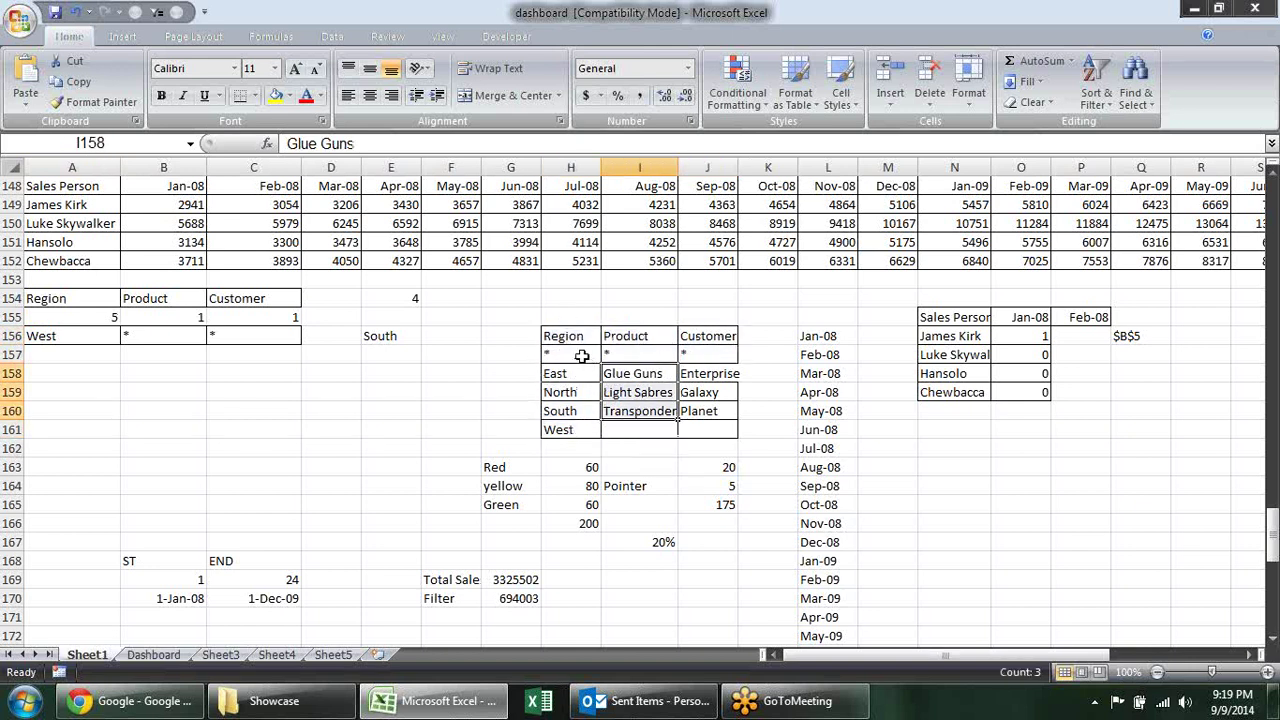
{"action": "left_click", "coordinate": [582, 356]}
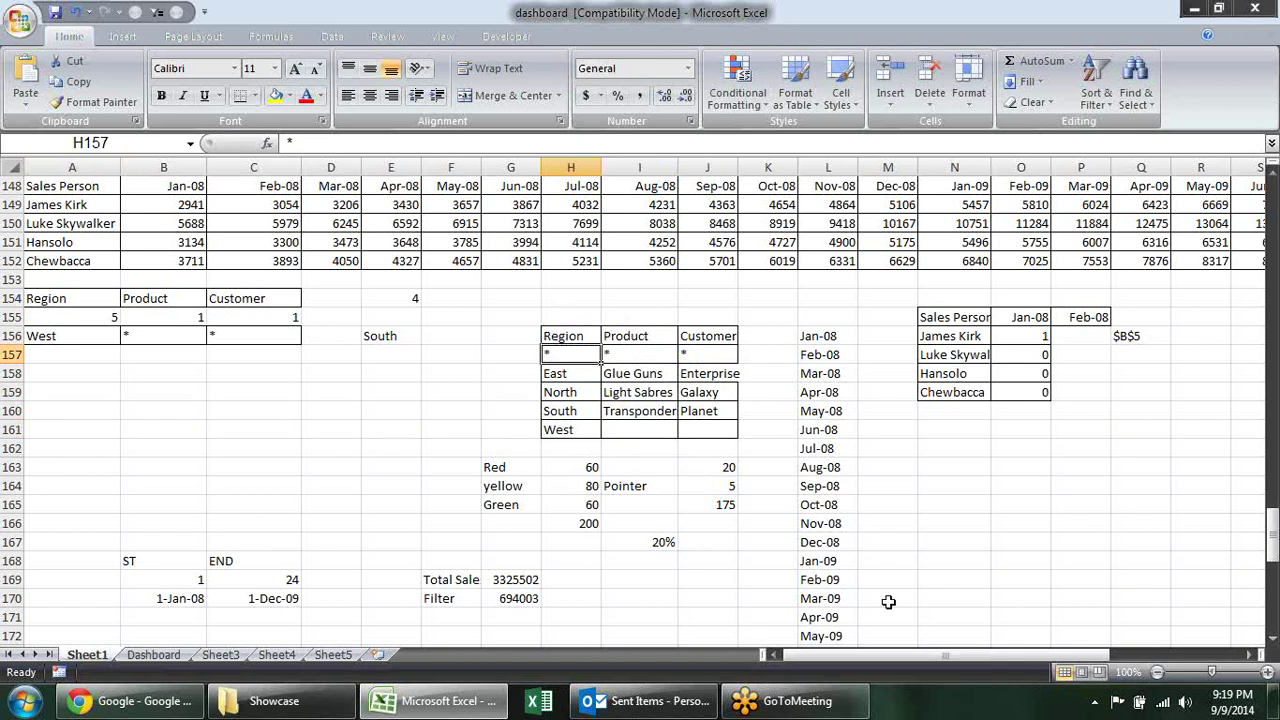
{"action": "left_click", "coordinate": [44, 337]}
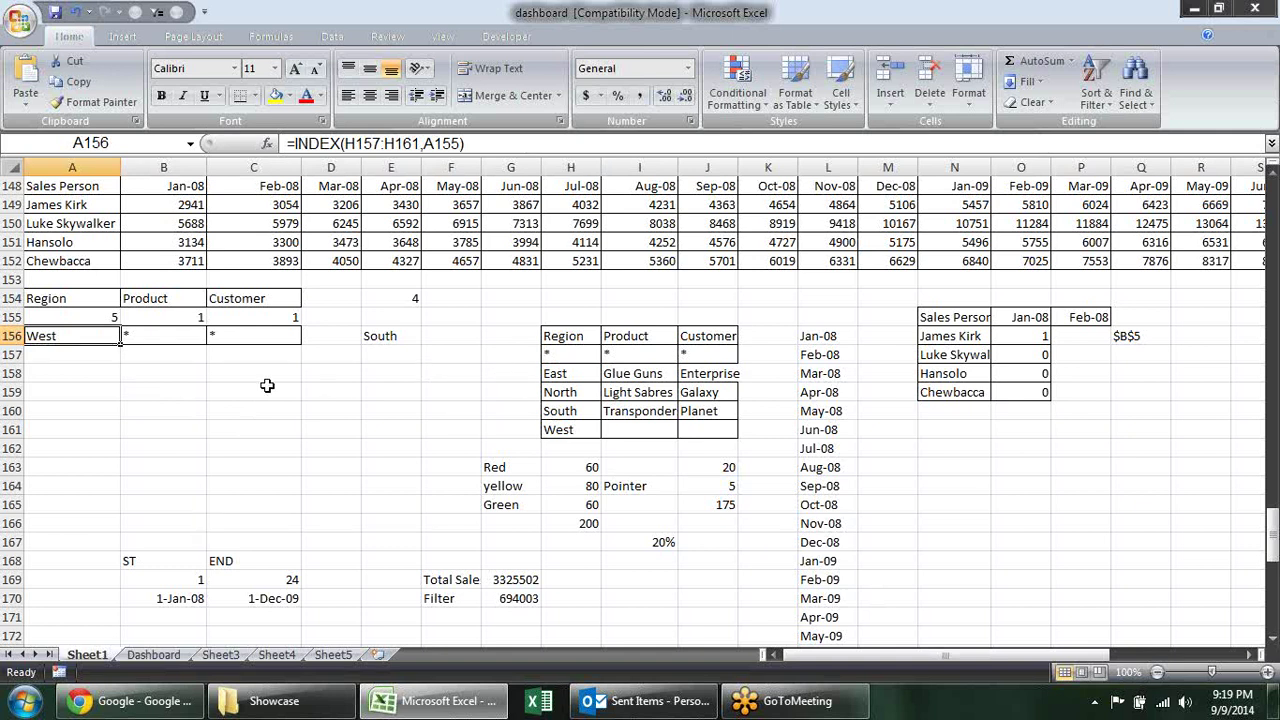
{"action": "left_click", "coordinate": [572, 372]}
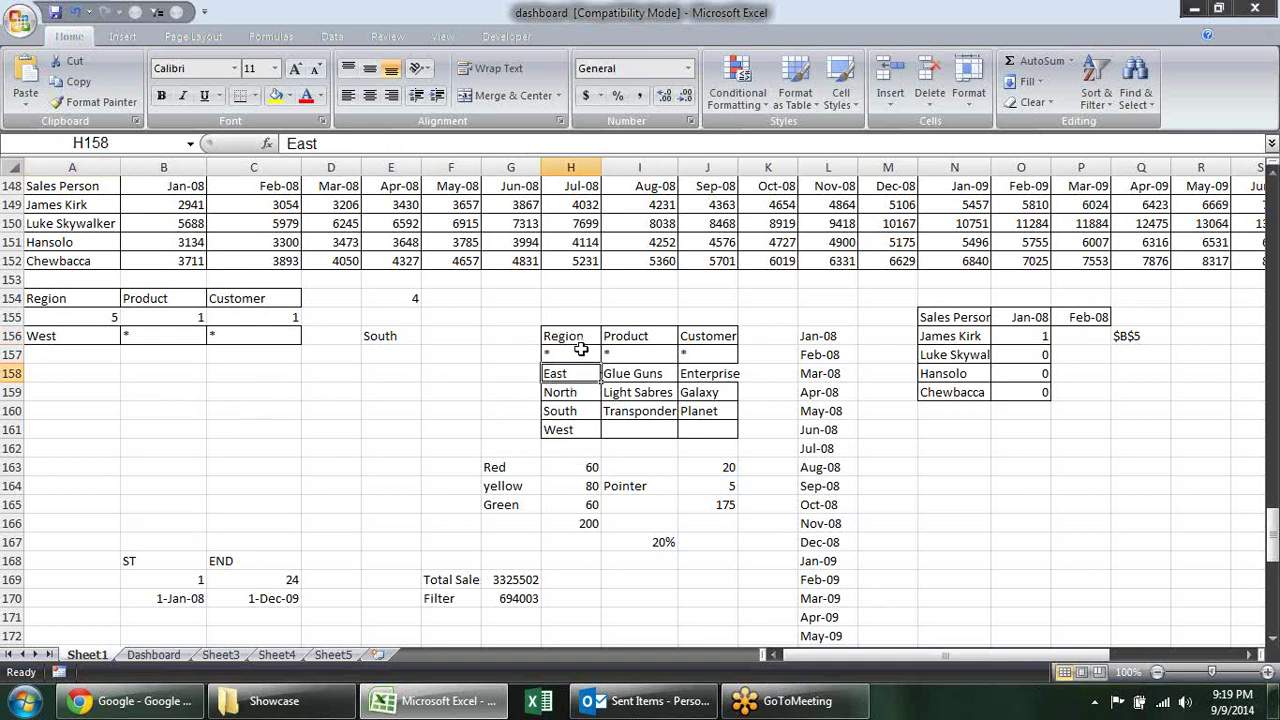
{"action": "left_click", "coordinate": [578, 352]}
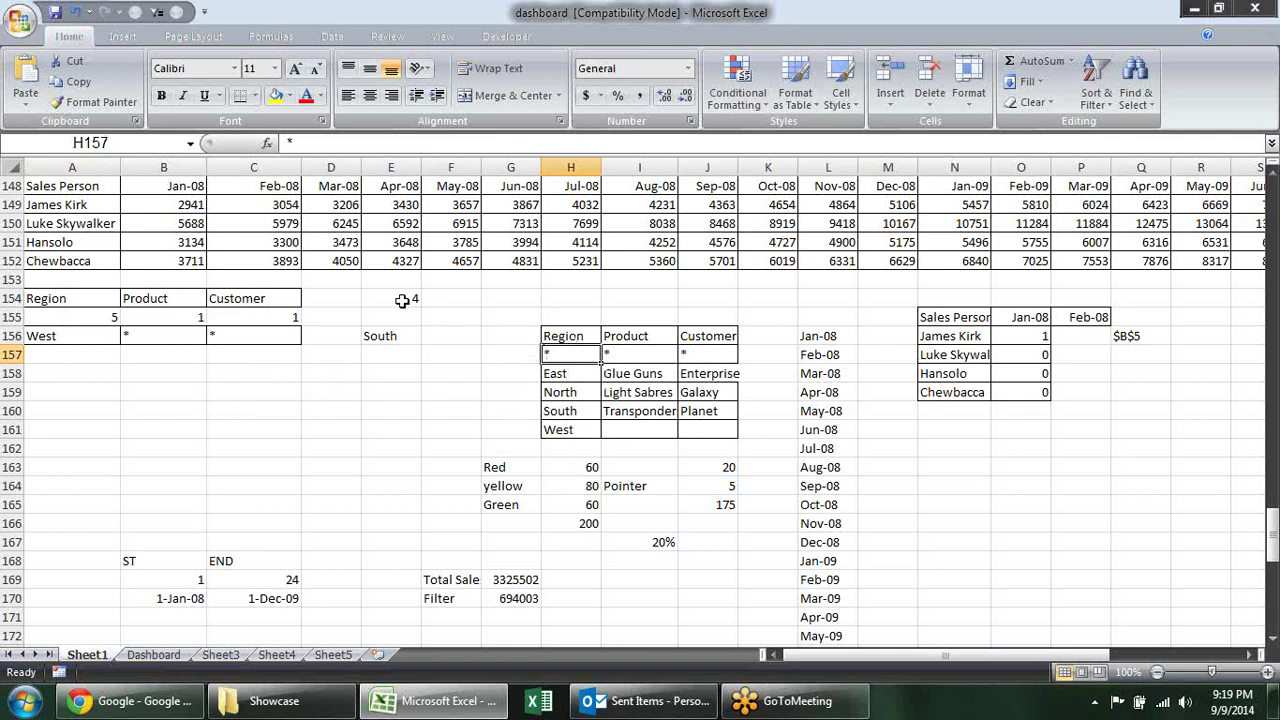
{"action": "left_click", "coordinate": [573, 336]}
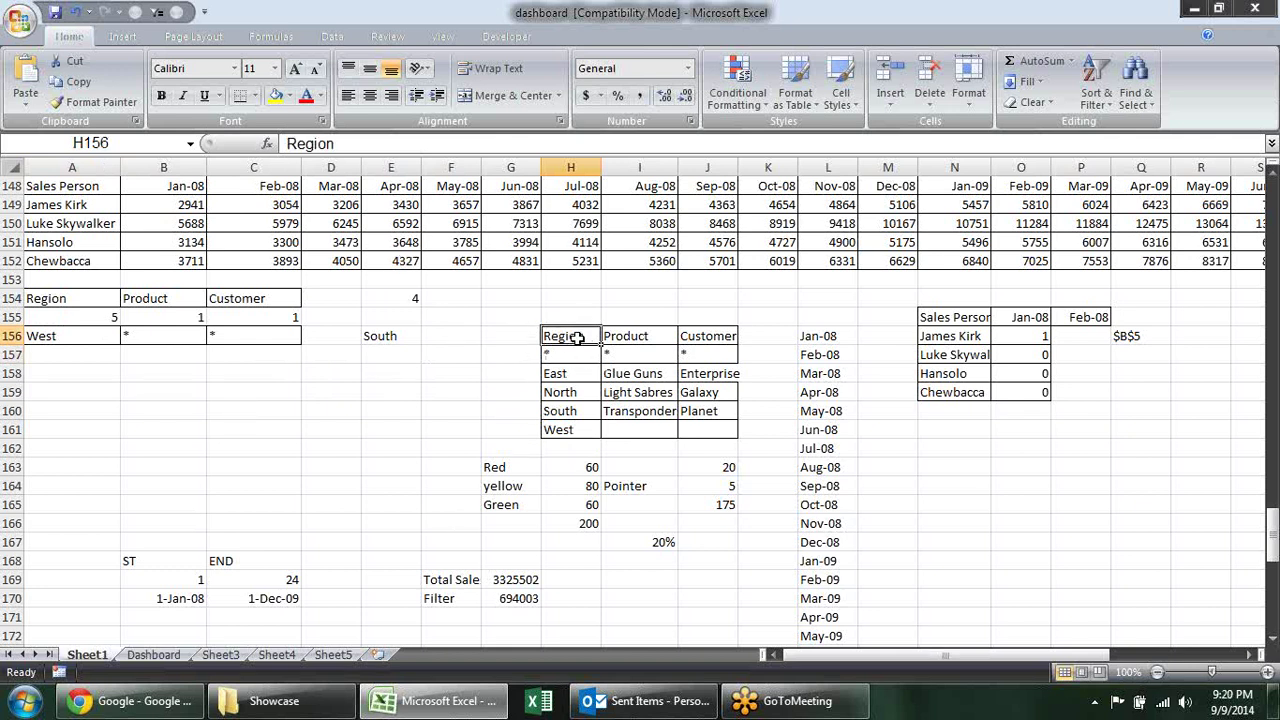
{"action": "left_click", "coordinate": [572, 354]}
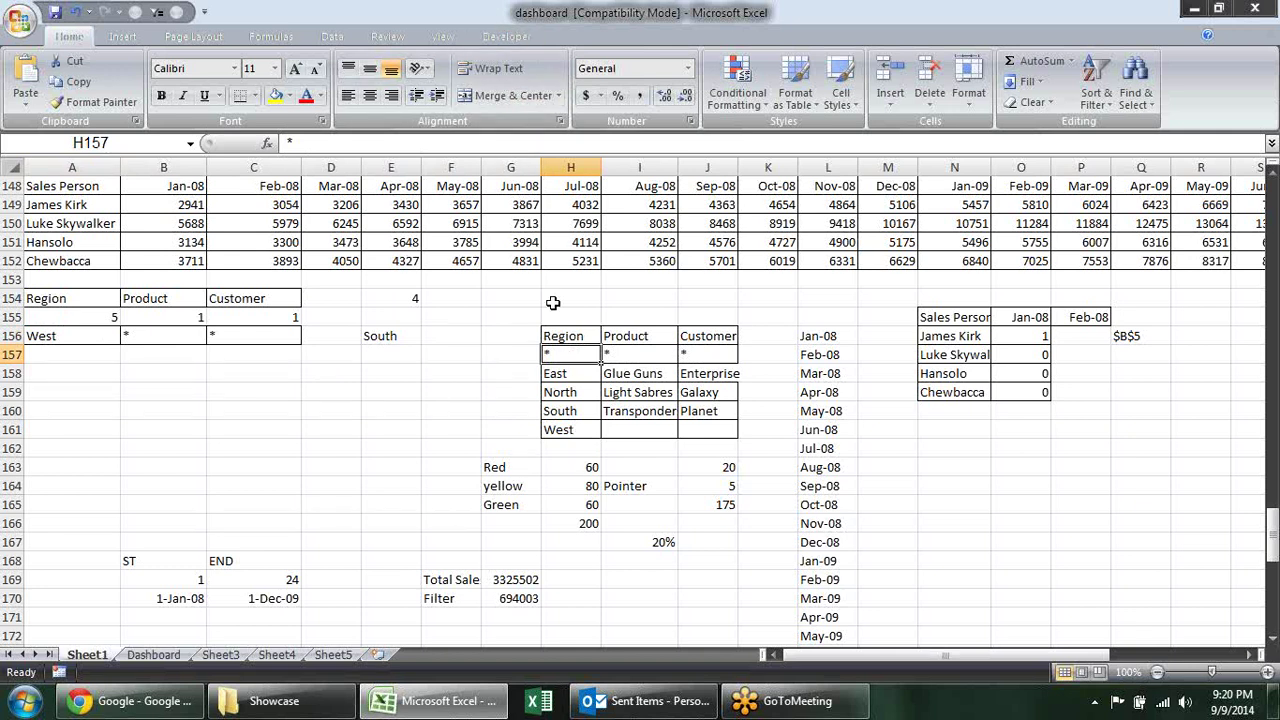
On Sheet1, inspect B155, the region and product lists, and the INDEX lookups in A156:C156.
{"action": "left_click", "coordinate": [153, 654]}
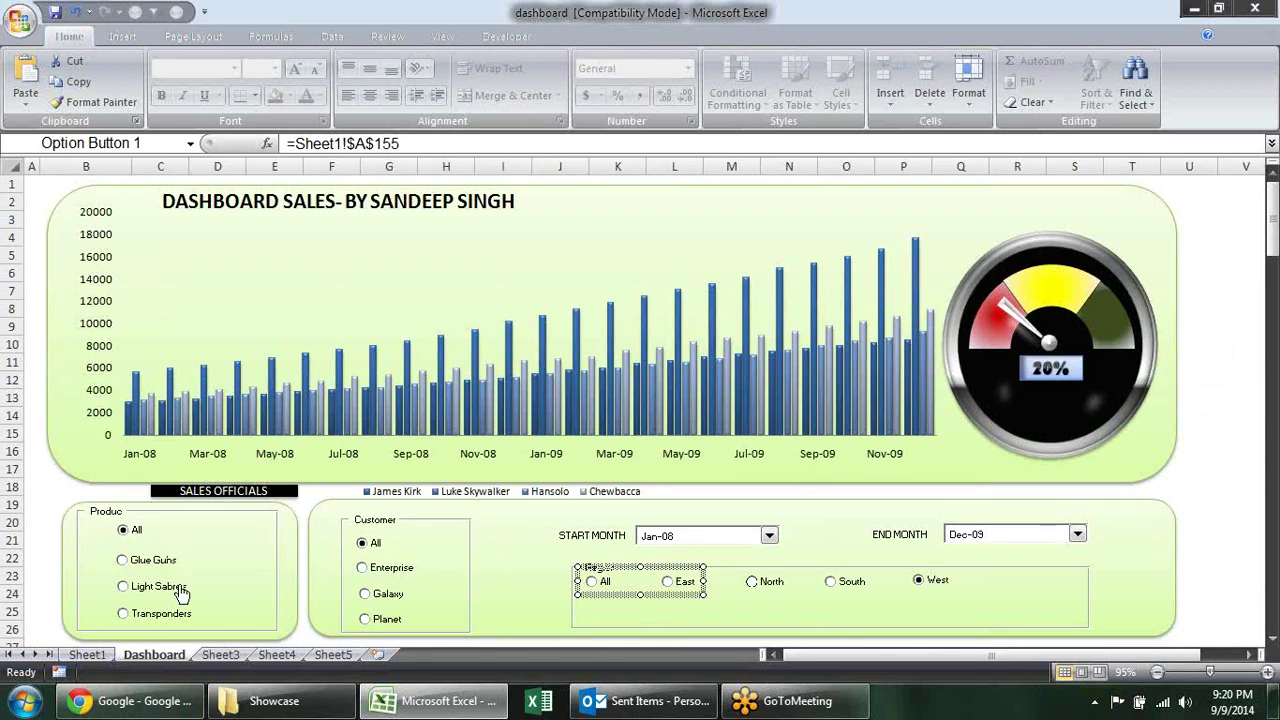
{"action": "left_click", "coordinate": [102, 655]}
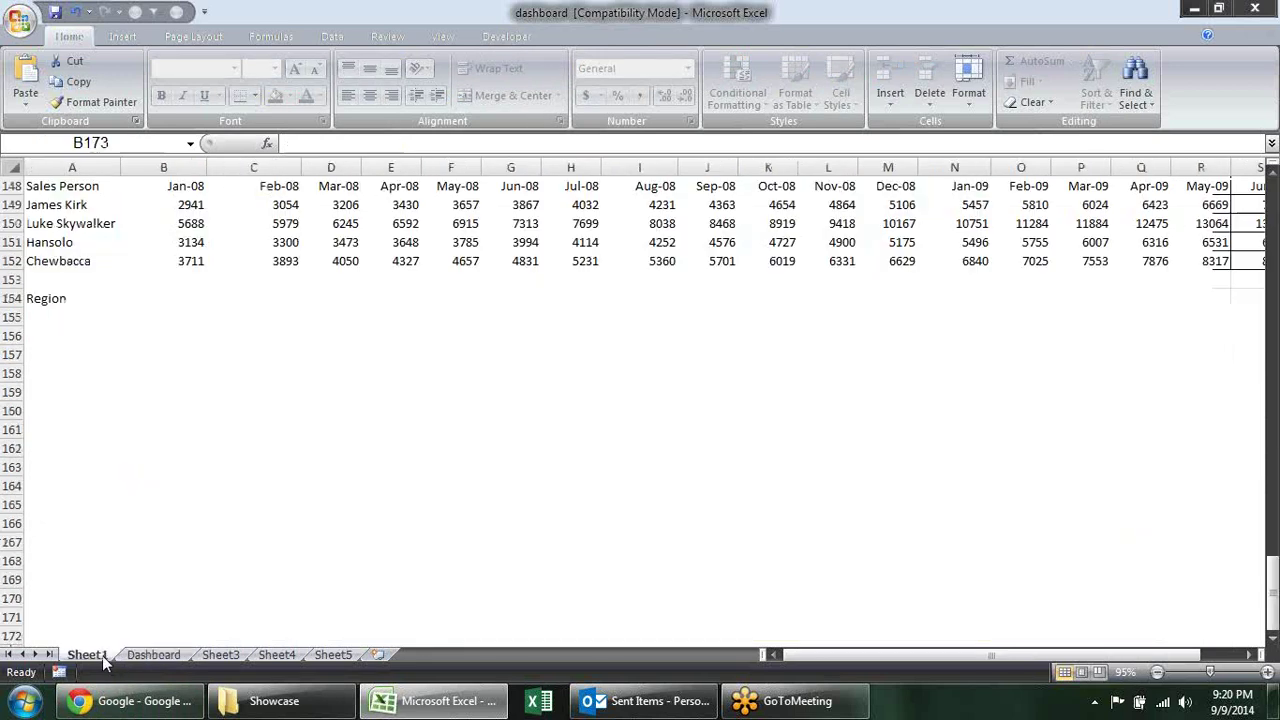
{"action": "left_click", "coordinate": [161, 318]}
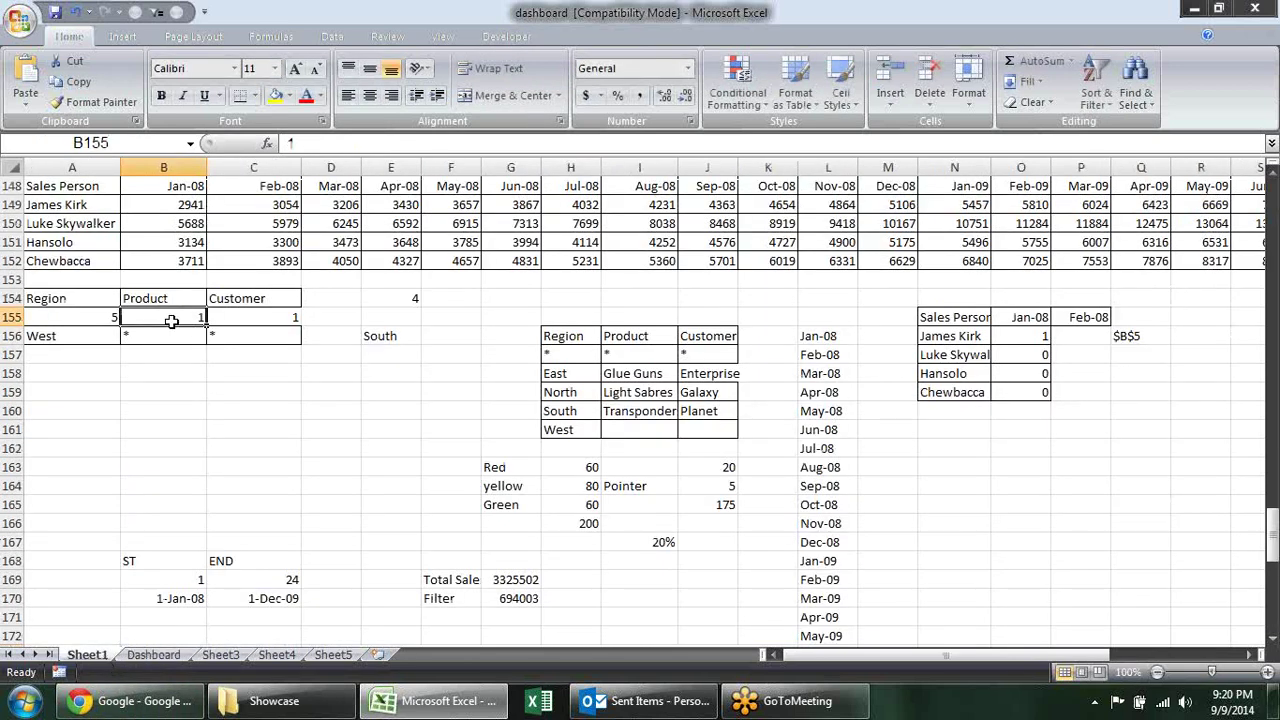
{"action": "left_click", "coordinate": [565, 375]}
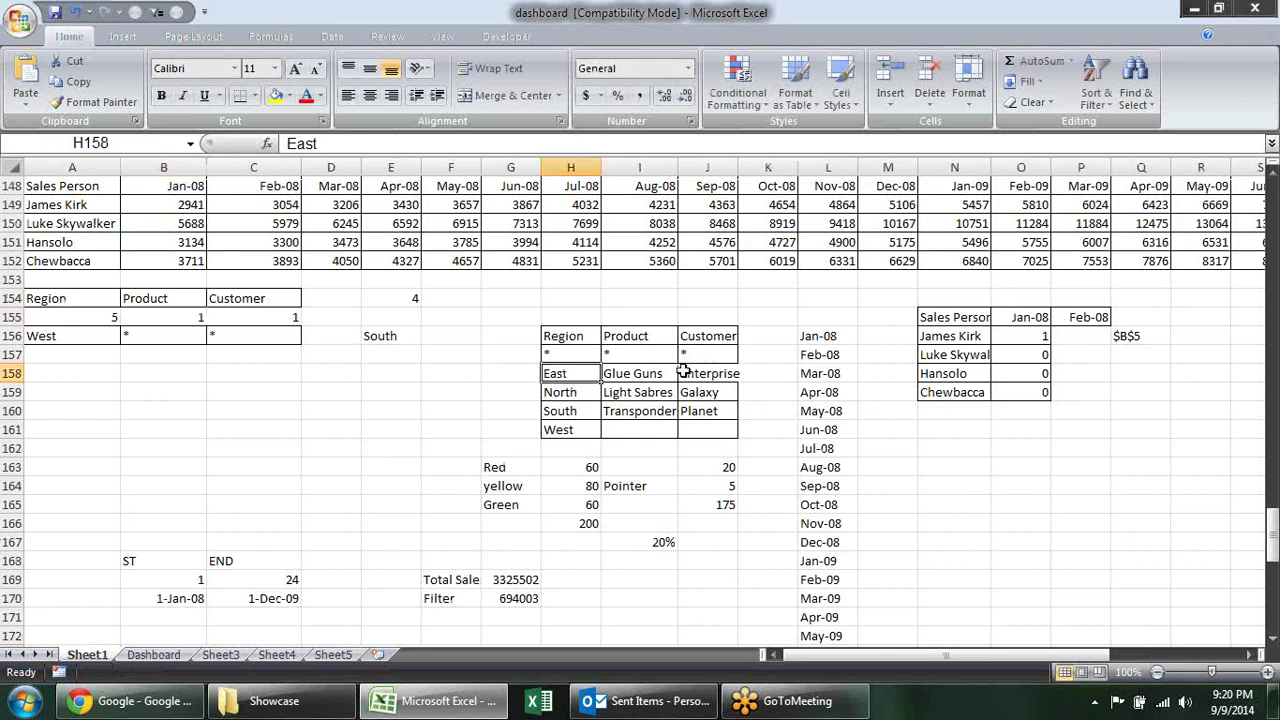
{"action": "left_click", "coordinate": [632, 372]}
{"action": "left_click", "coordinate": [636, 392]}
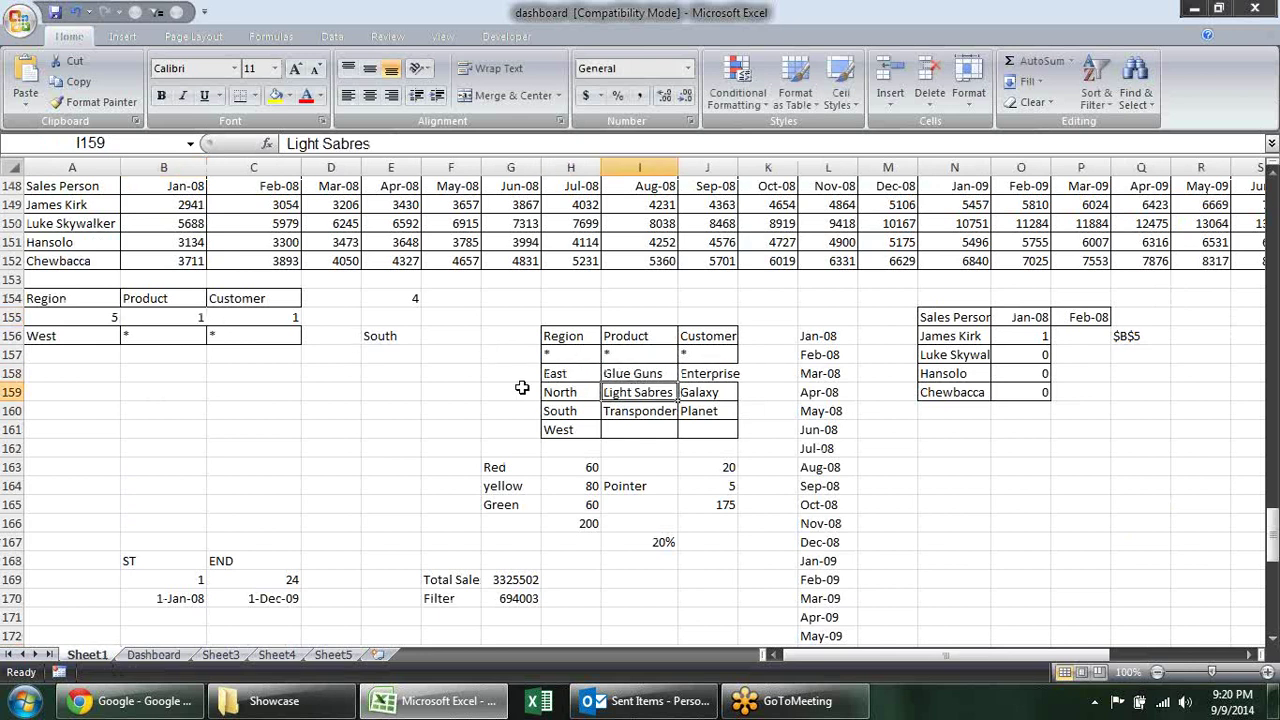
{"action": "left_click", "coordinate": [157, 335]}
{"action": "left_click_drag", "start_coordinate": [92, 334], "coordinate": [239, 330]}
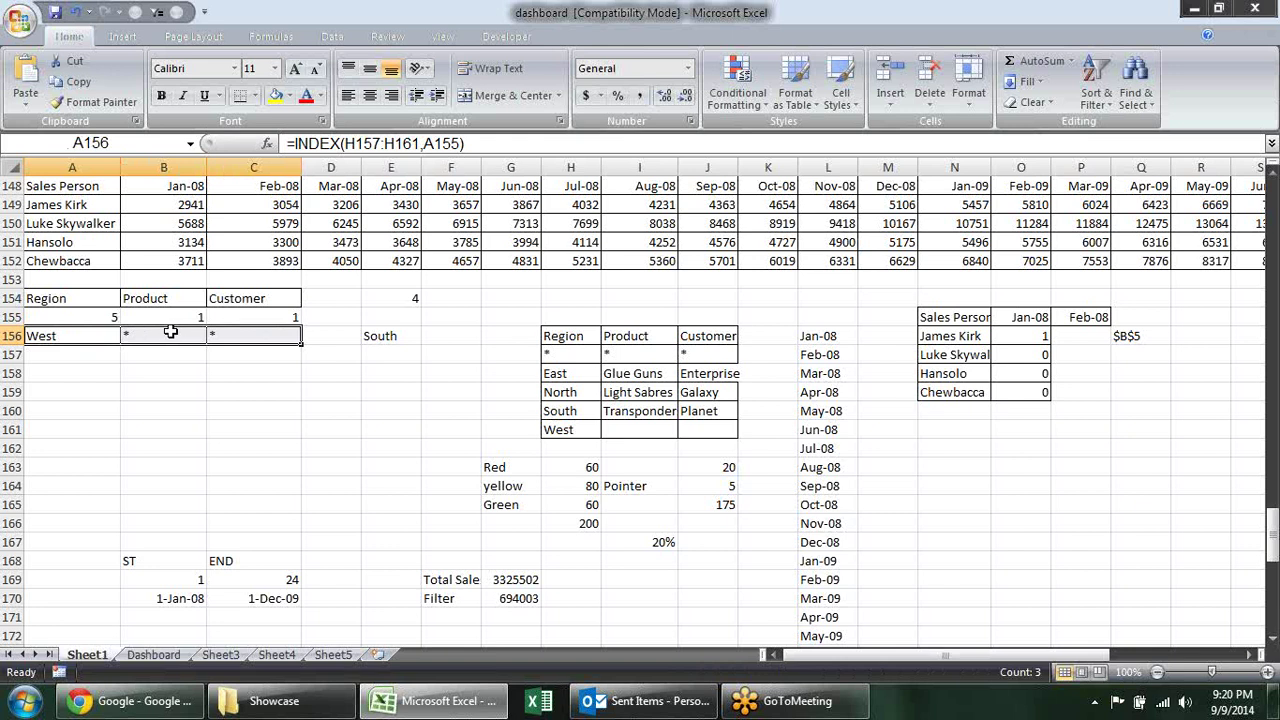
{"action": "left_click", "coordinate": [388, 186]}
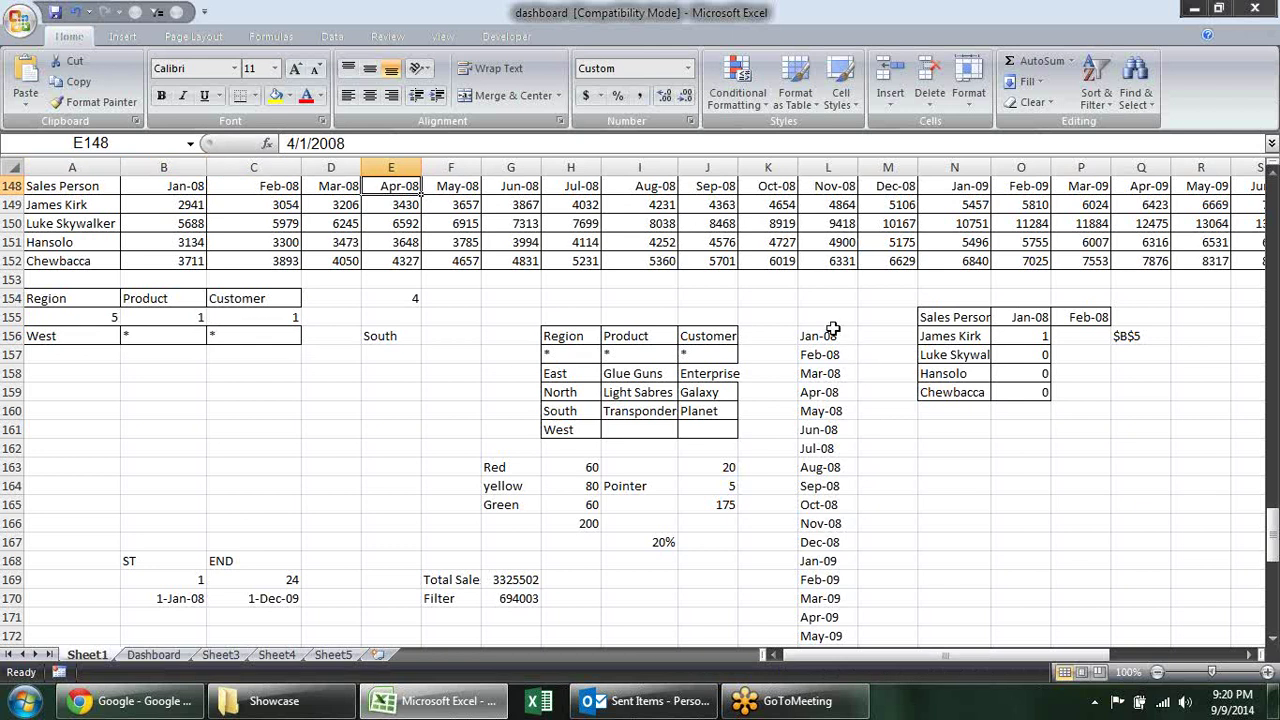
{"action": "left_click_drag", "start_coordinate": [831, 330], "coordinate": [822, 603]}
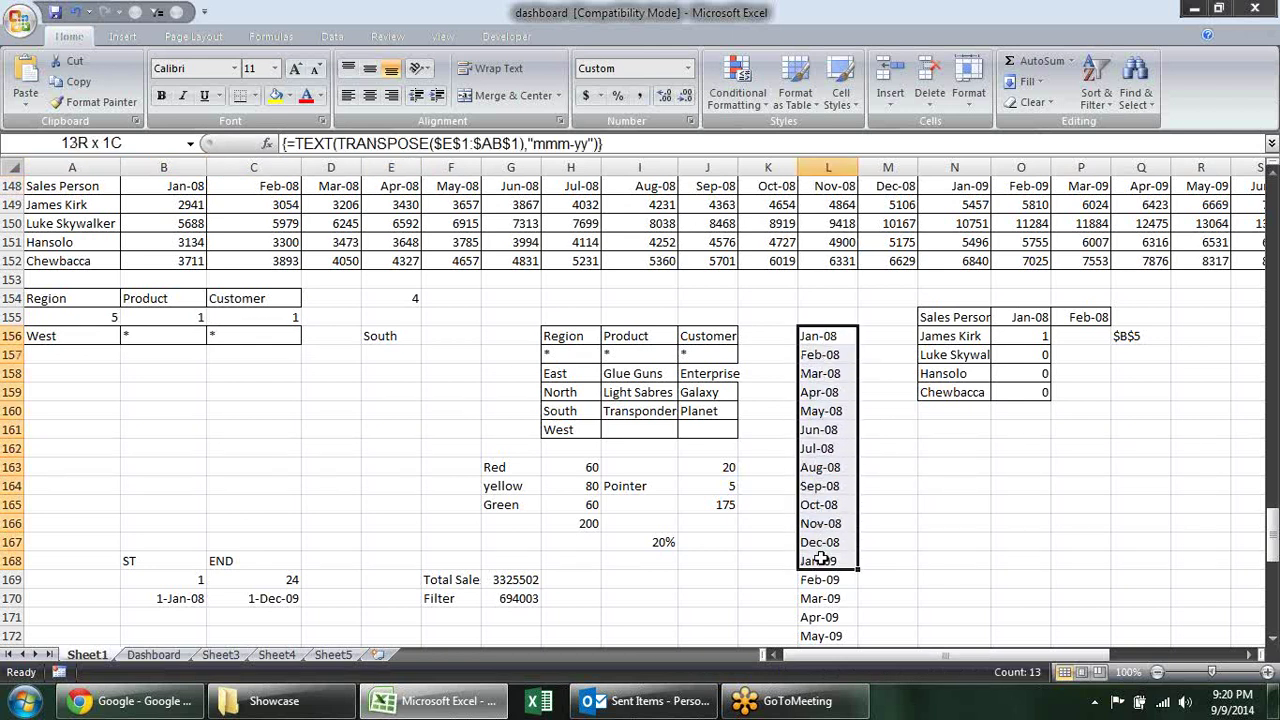
{"action": "scroll", "coordinate": [845, 395], "scroll_direction": "down", "scroll_amount": 1}
{"action": "scroll", "coordinate": [845, 395], "scroll_direction": "down", "scroll_amount": 1}
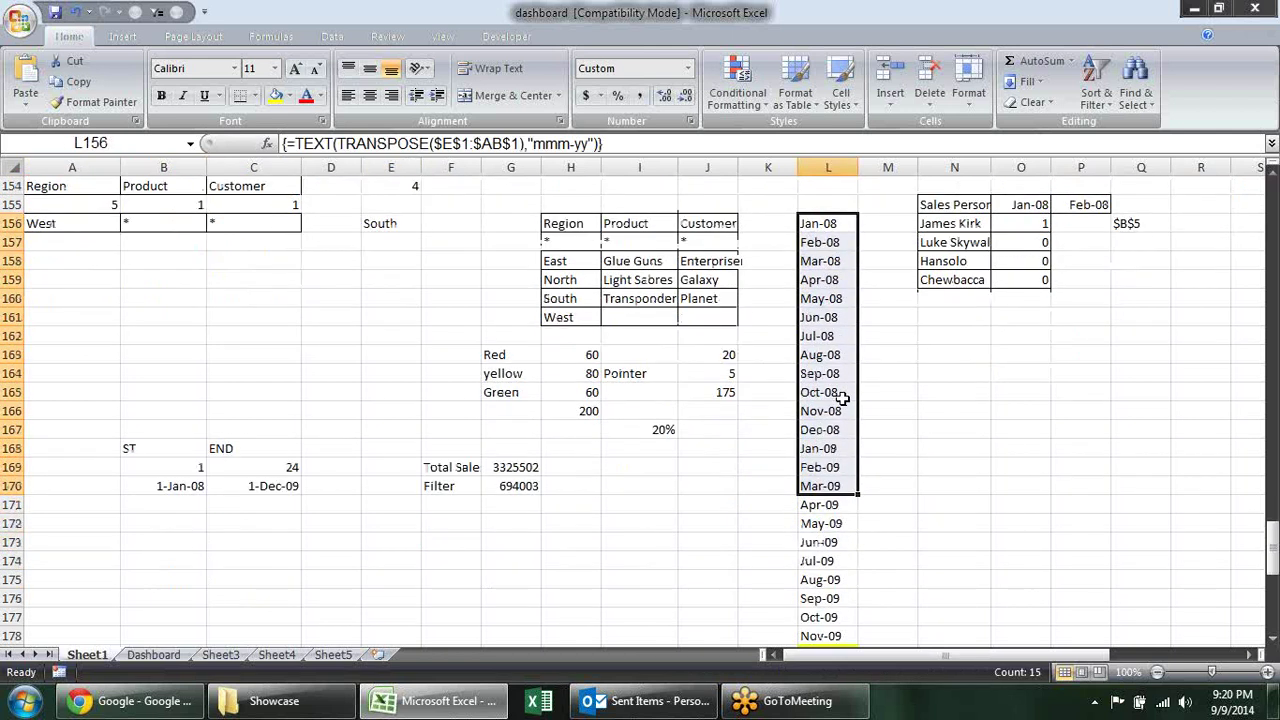
{"action": "left_click", "coordinate": [895, 368]}
{"action": "left_click_drag", "start_coordinate": [196, 318], "coordinate": [804, 324]}
{"action": "left_click_drag", "start_coordinate": [826, 226], "coordinate": [808, 642]}
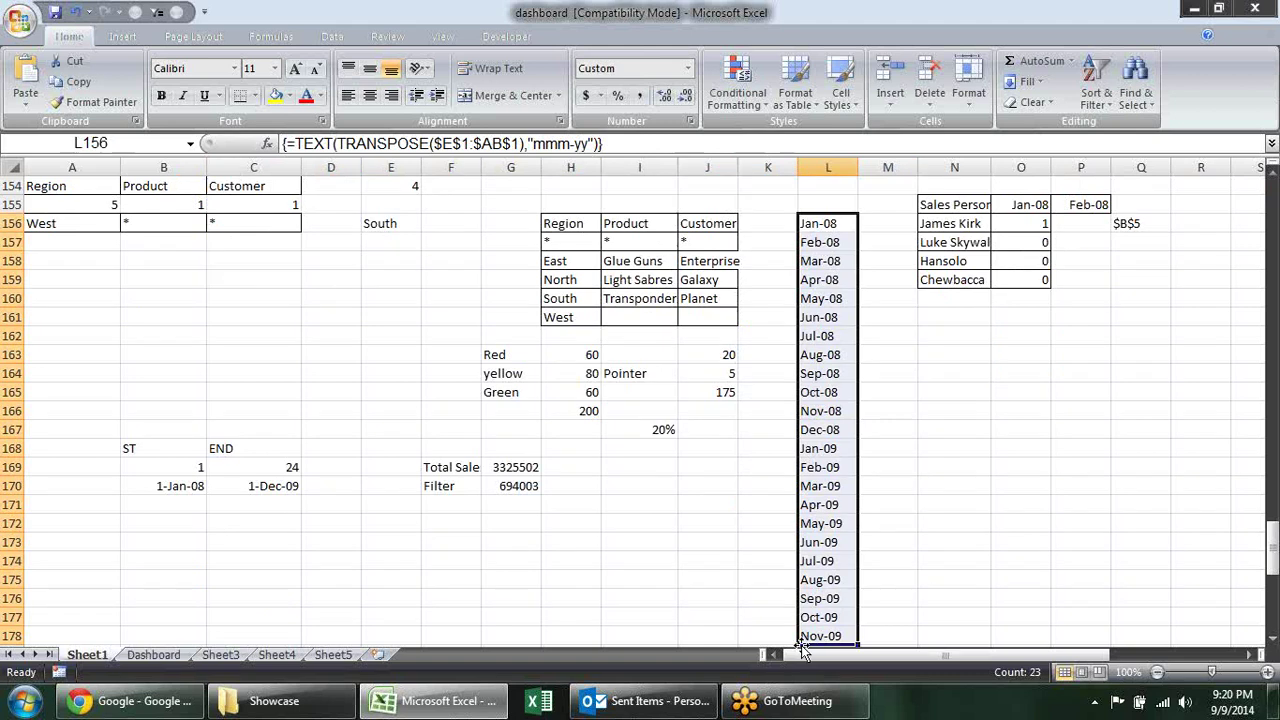
{"action": "left_click", "coordinate": [177, 468]}
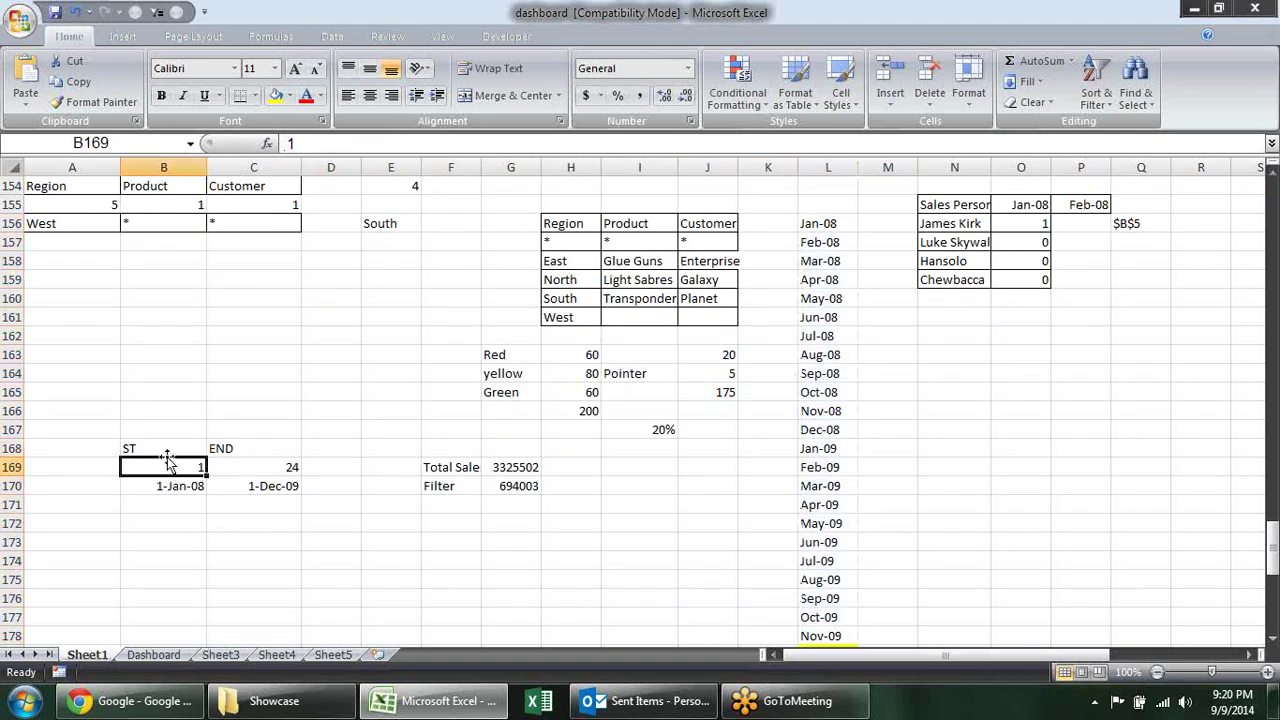
{"action": "left_click", "coordinate": [250, 463]}
{"action": "left_click", "coordinate": [195, 464]}
{"action": "left_click", "coordinate": [222, 461]}
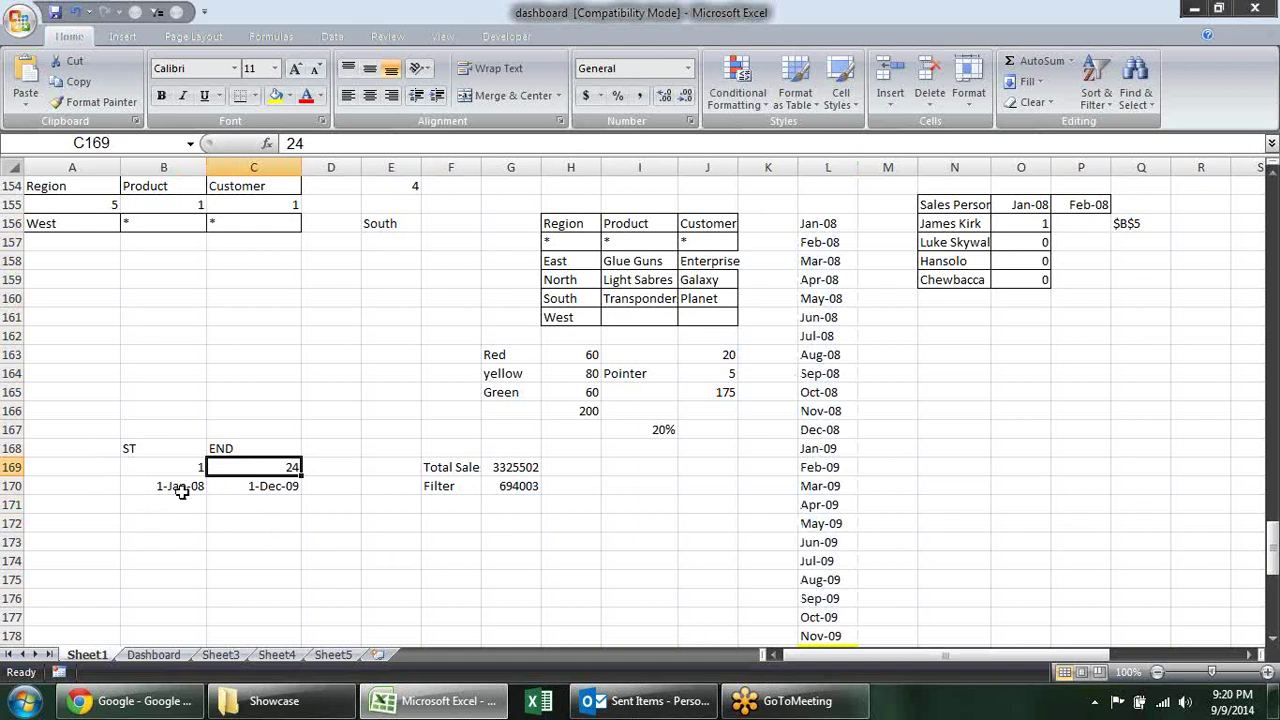
{"action": "left_click", "coordinate": [182, 484]}
{"action": "left_click", "coordinate": [199, 461]}
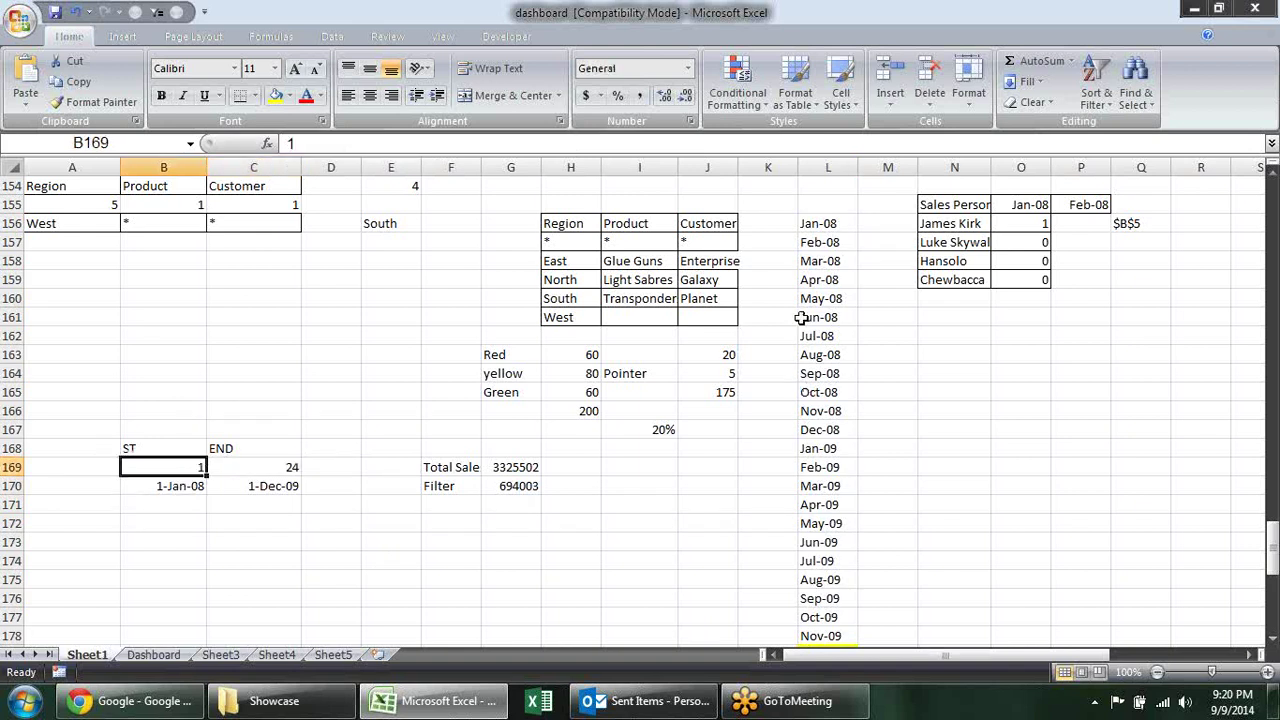
{"action": "left_click_drag", "start_coordinate": [808, 223], "coordinate": [815, 561]}
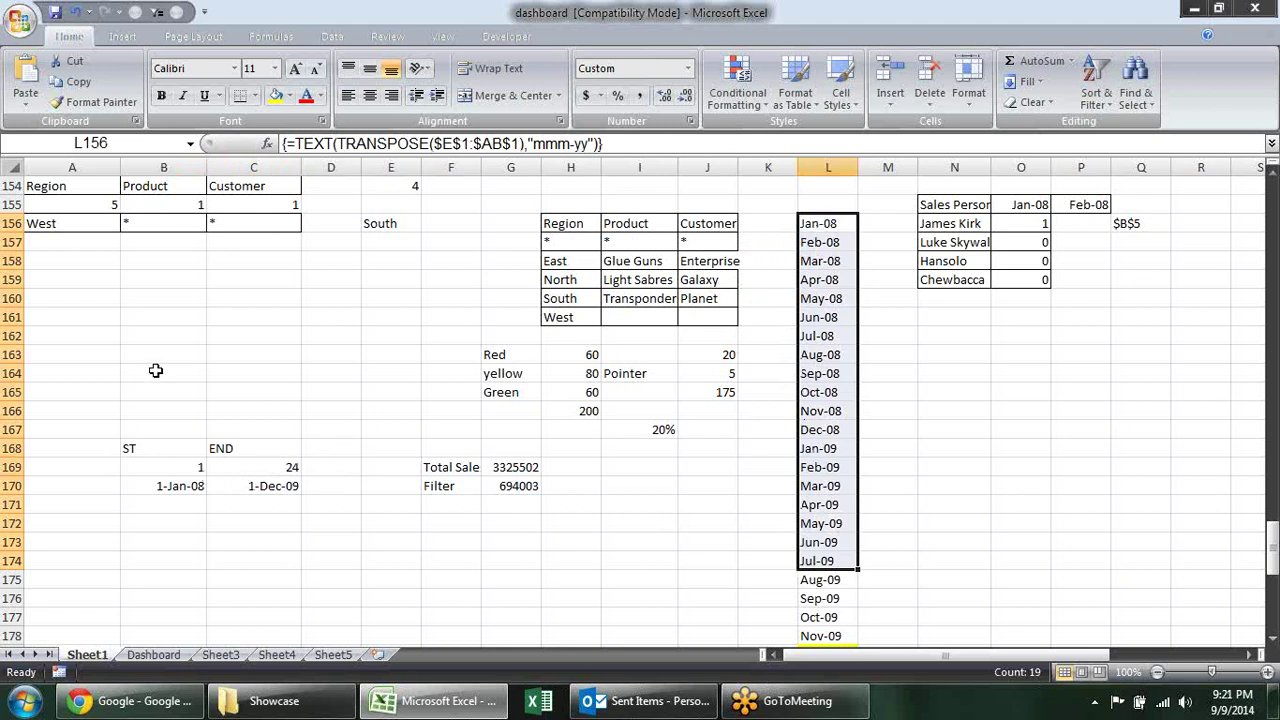
{"action": "left_click", "coordinate": [171, 484]}
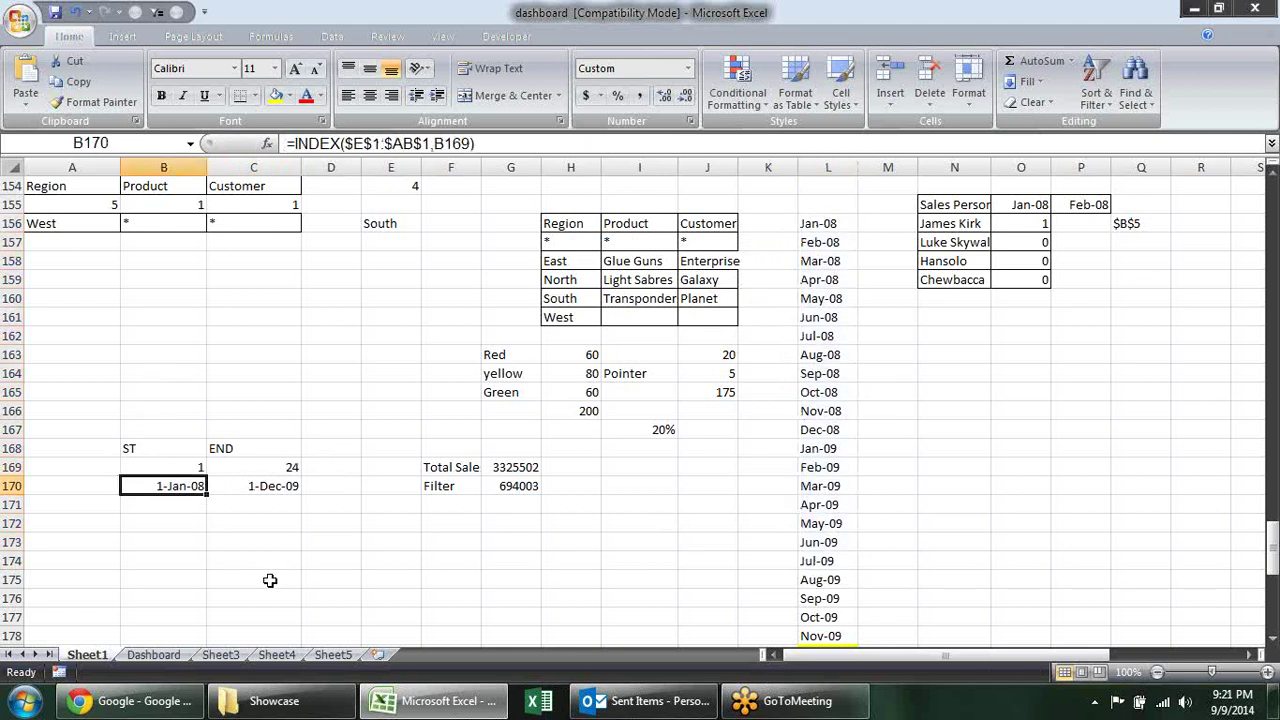
{"action": "key", "text": "F2"}
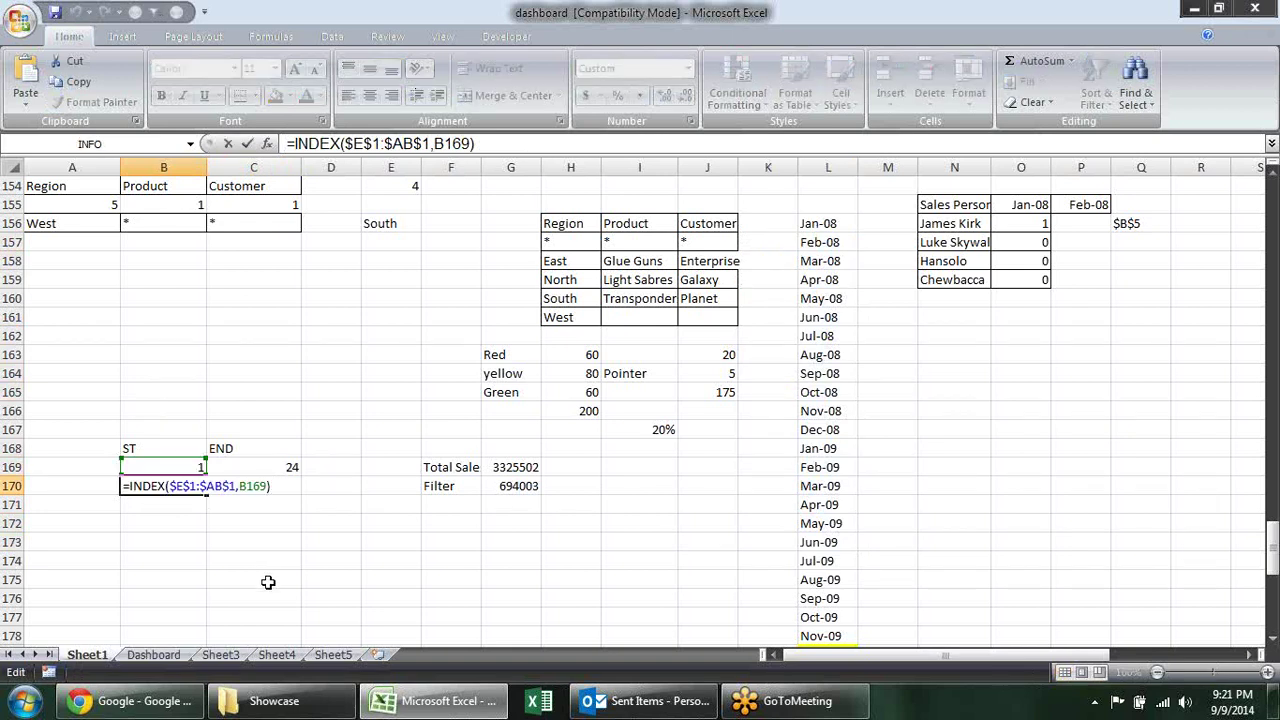
{"action": "key", "text": "Escape"}
{"action": "left_click", "coordinate": [285, 487]}
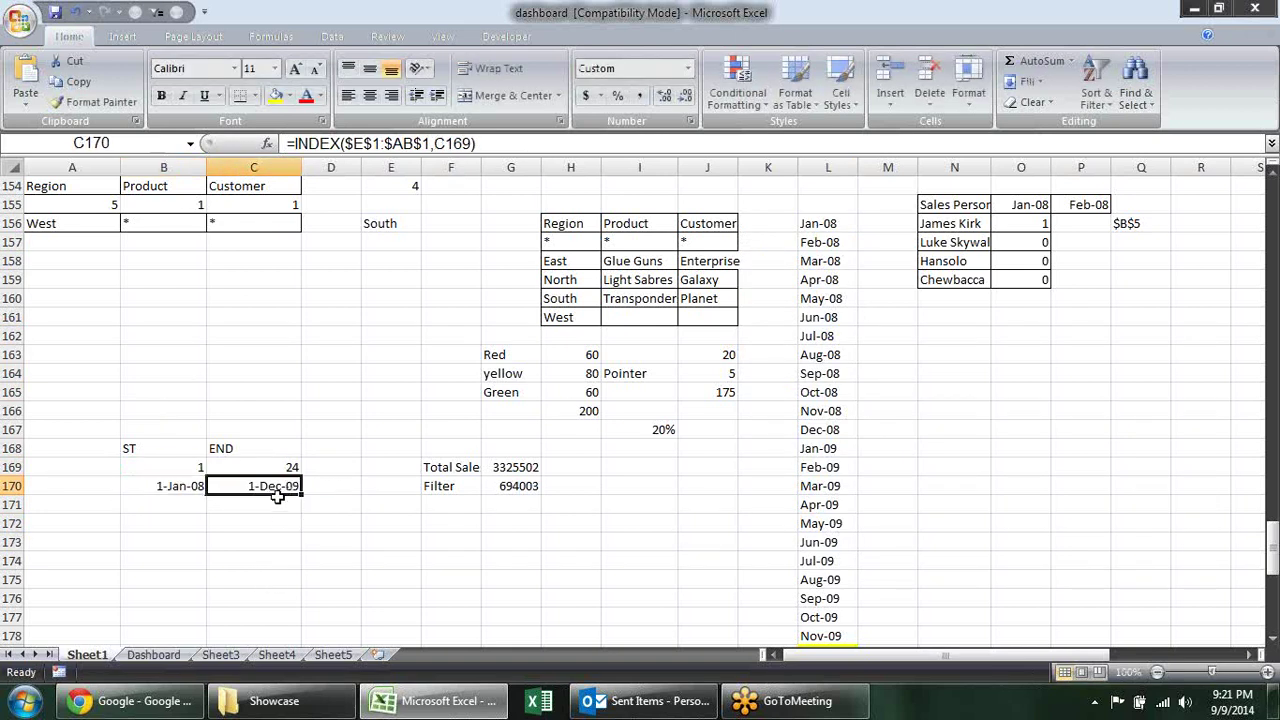
{"action": "key", "text": "F2"}
{"action": "key", "text": "Escape"}
{"action": "scroll", "coordinate": [285, 521], "scroll_direction": "up", "scroll_amount": 1}
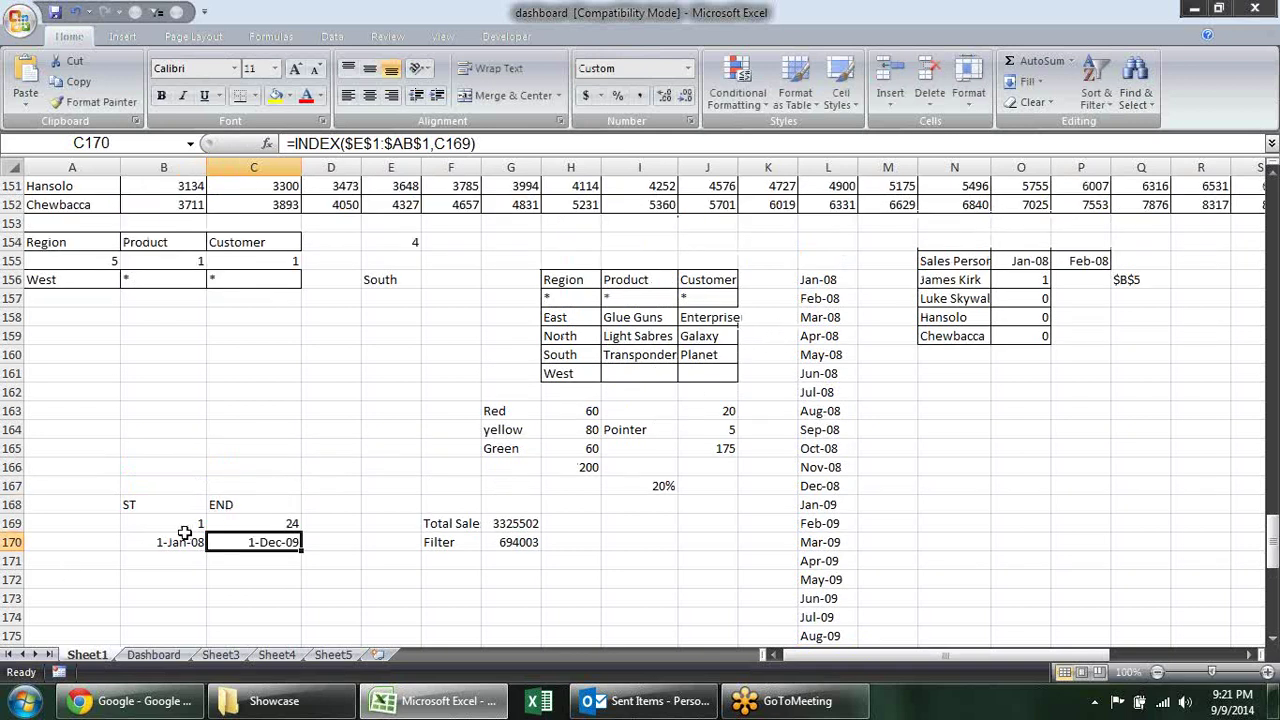
{"action": "left_click_drag", "start_coordinate": [167, 509], "coordinate": [300, 548]}
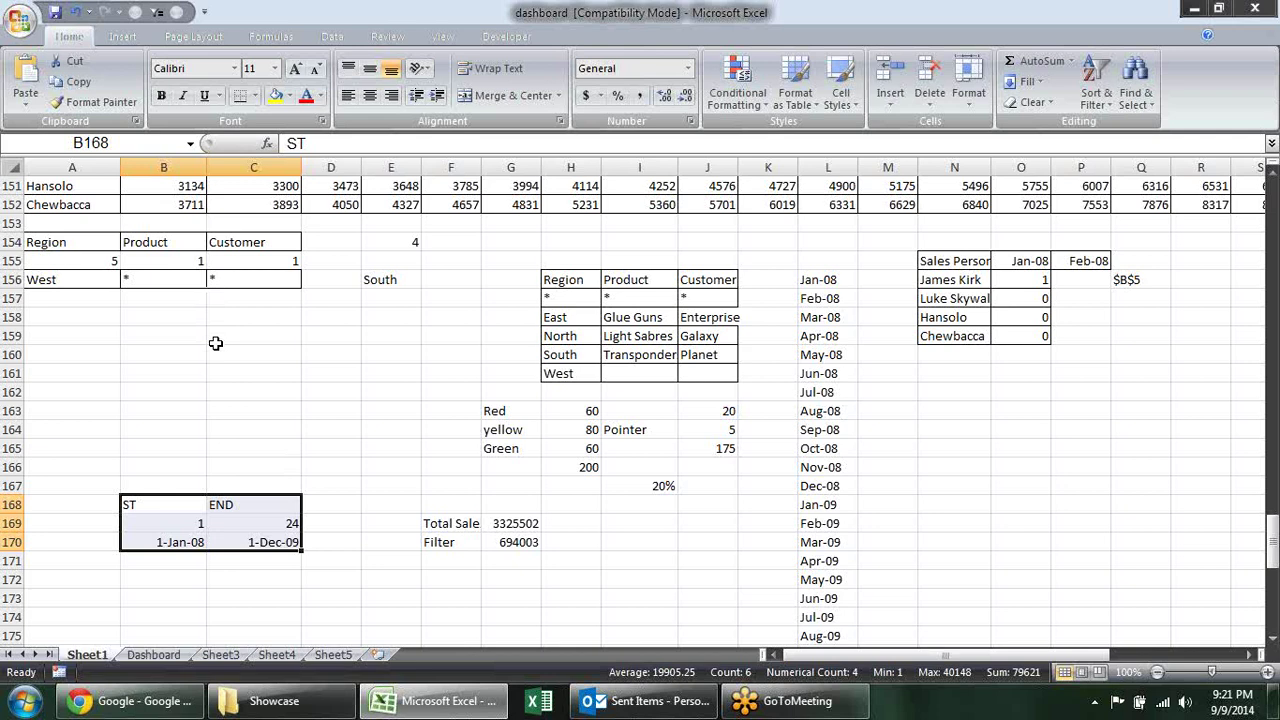
{"action": "scroll", "coordinate": [215, 343], "scroll_direction": "up", "scroll_amount": 5}
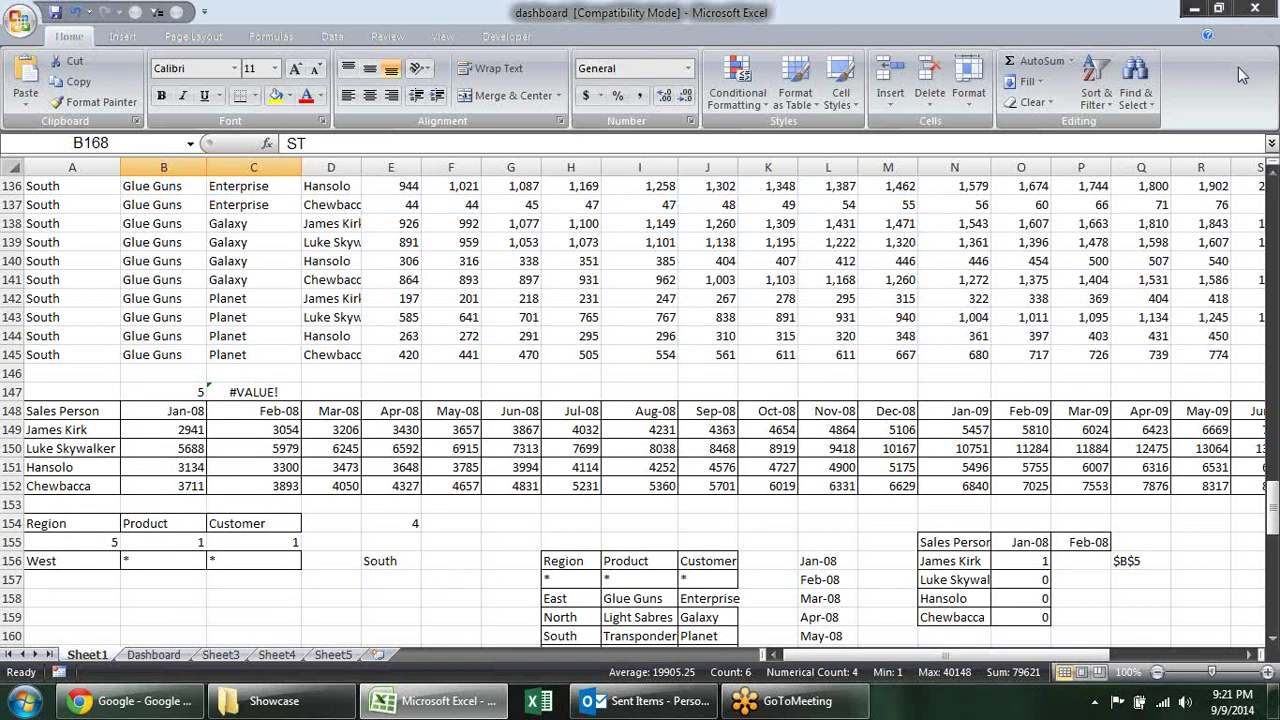
{"action": "left_click", "coordinate": [157, 434]}
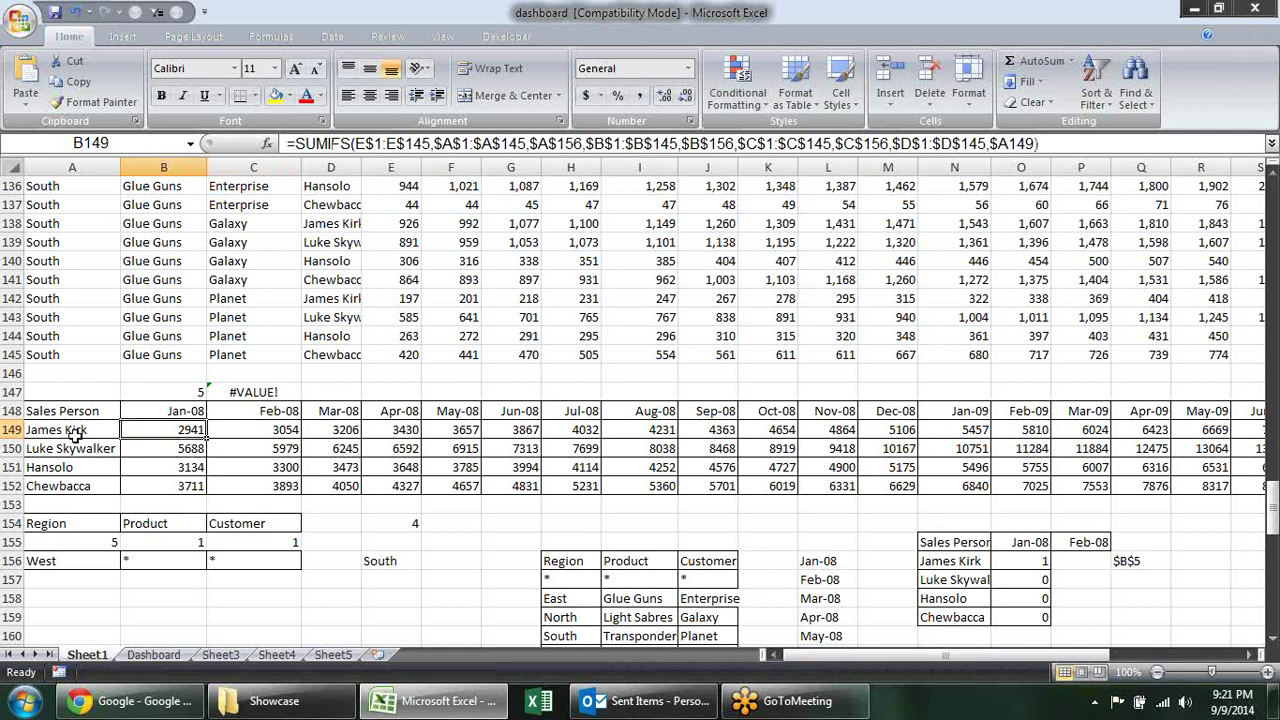
{"action": "left_click_drag", "start_coordinate": [90, 411], "coordinate": [97, 486]}
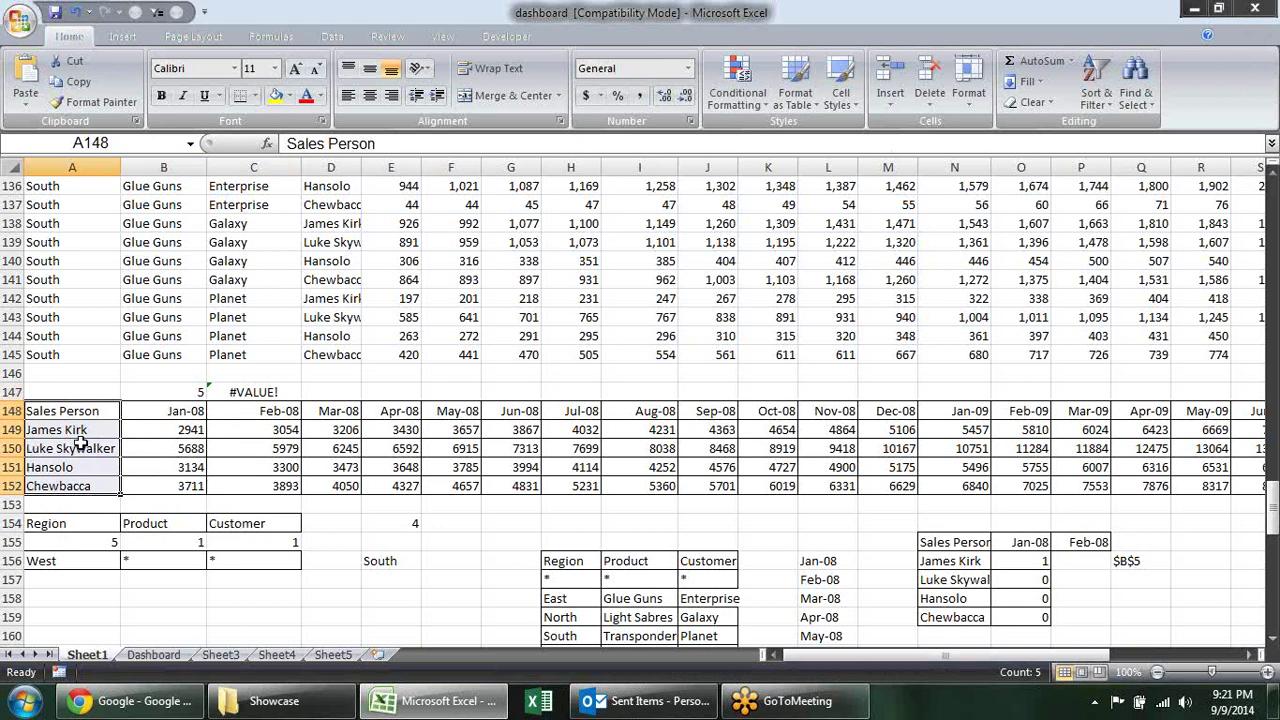
{"action": "left_click", "coordinate": [155, 654]}
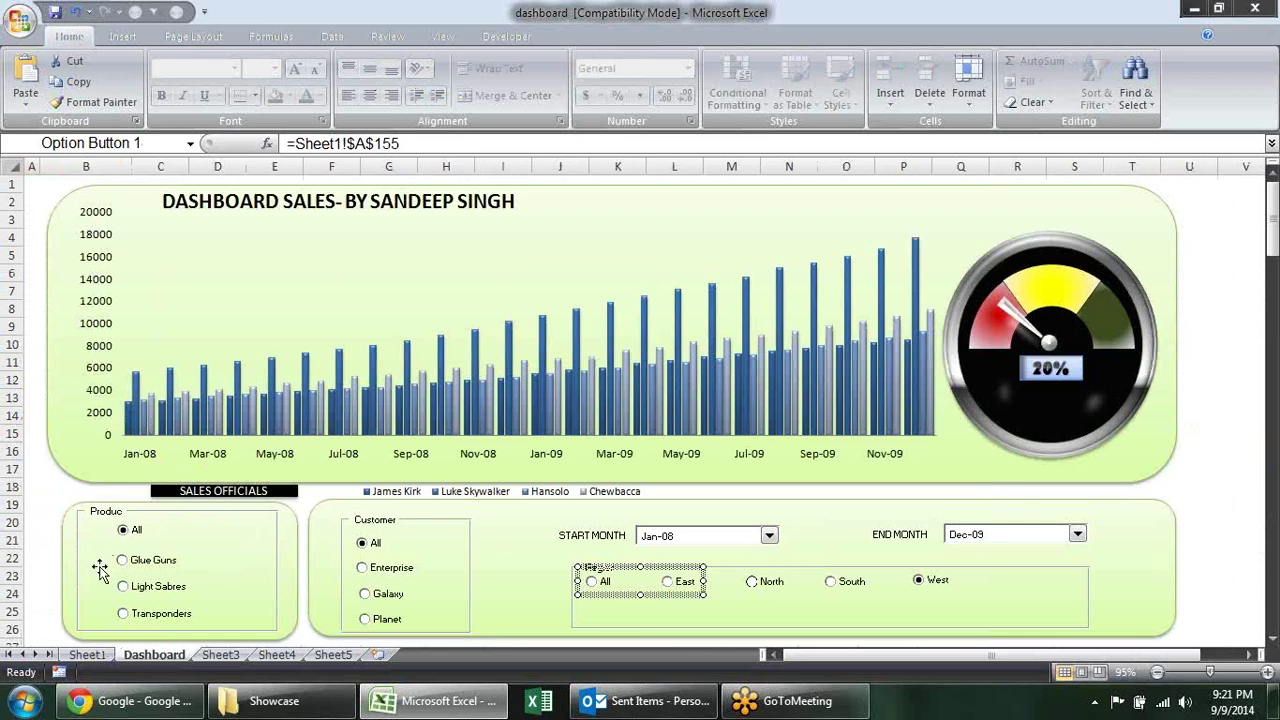
{"action": "left_click", "coordinate": [87, 654]}
{"action": "left_click_drag", "start_coordinate": [86, 410], "coordinate": [878, 491]}
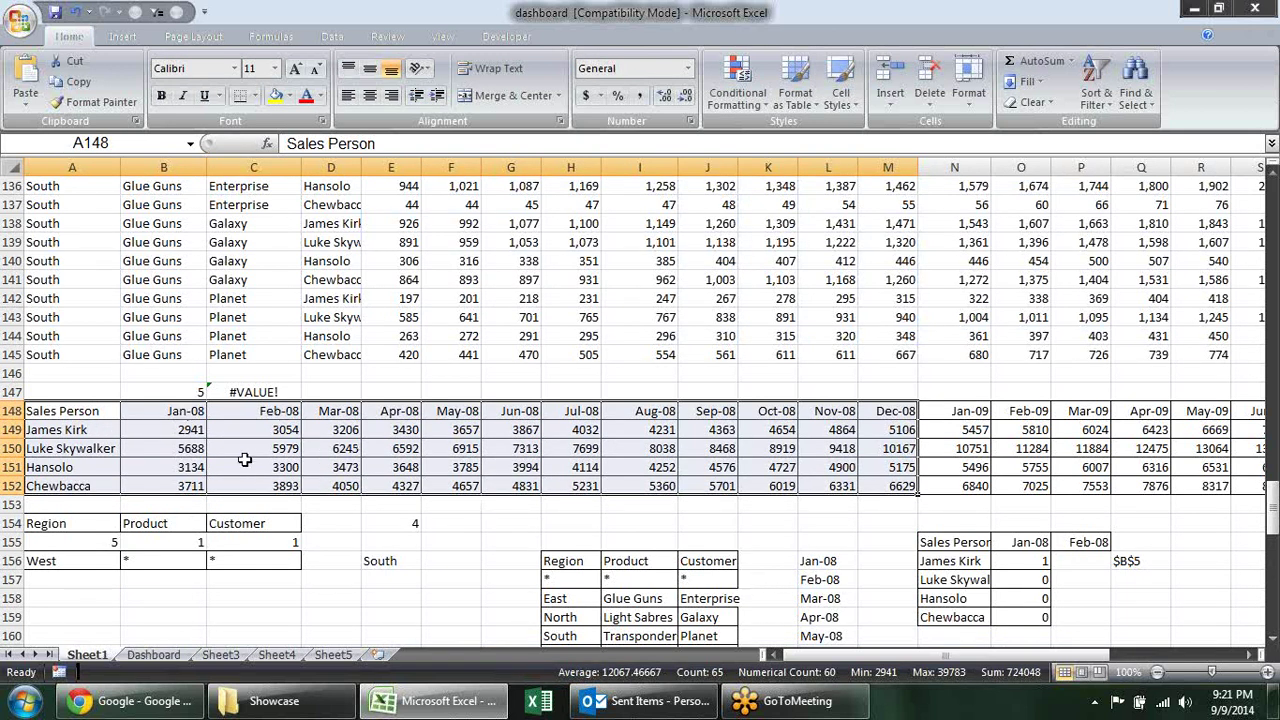
{"action": "left_click", "coordinate": [428, 566]}
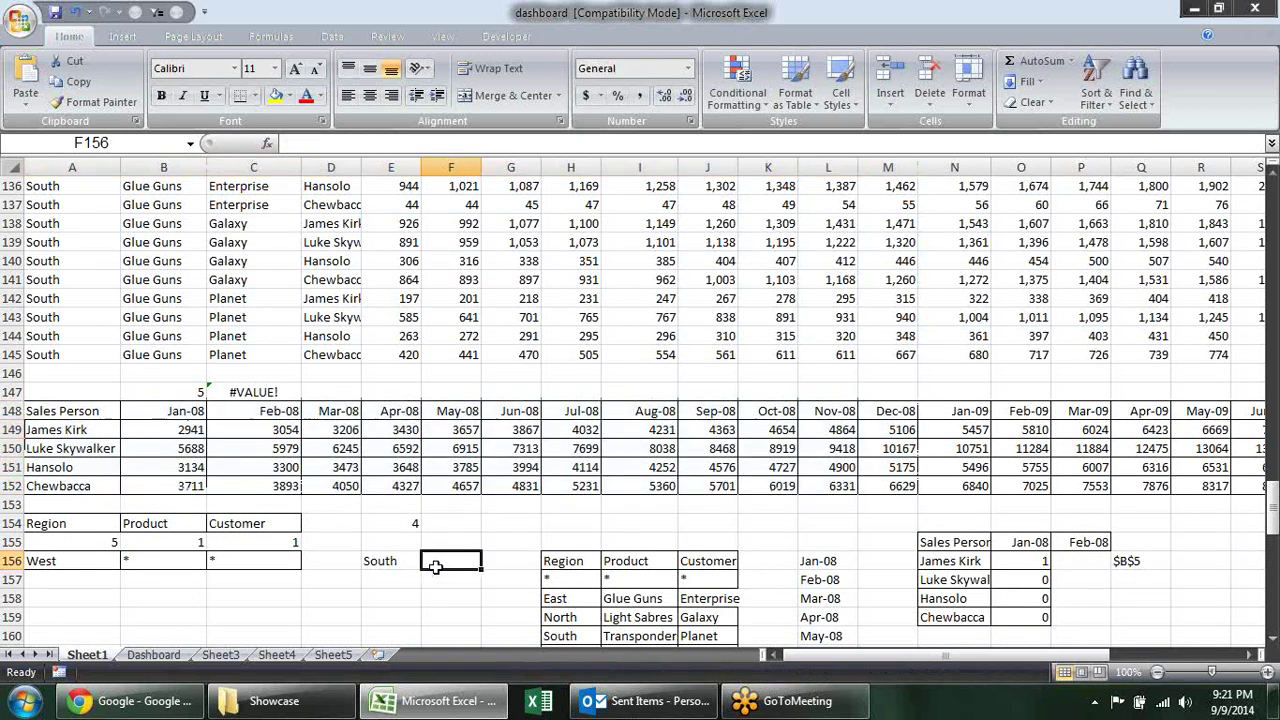
{"action": "left_click", "coordinate": [166, 416]}
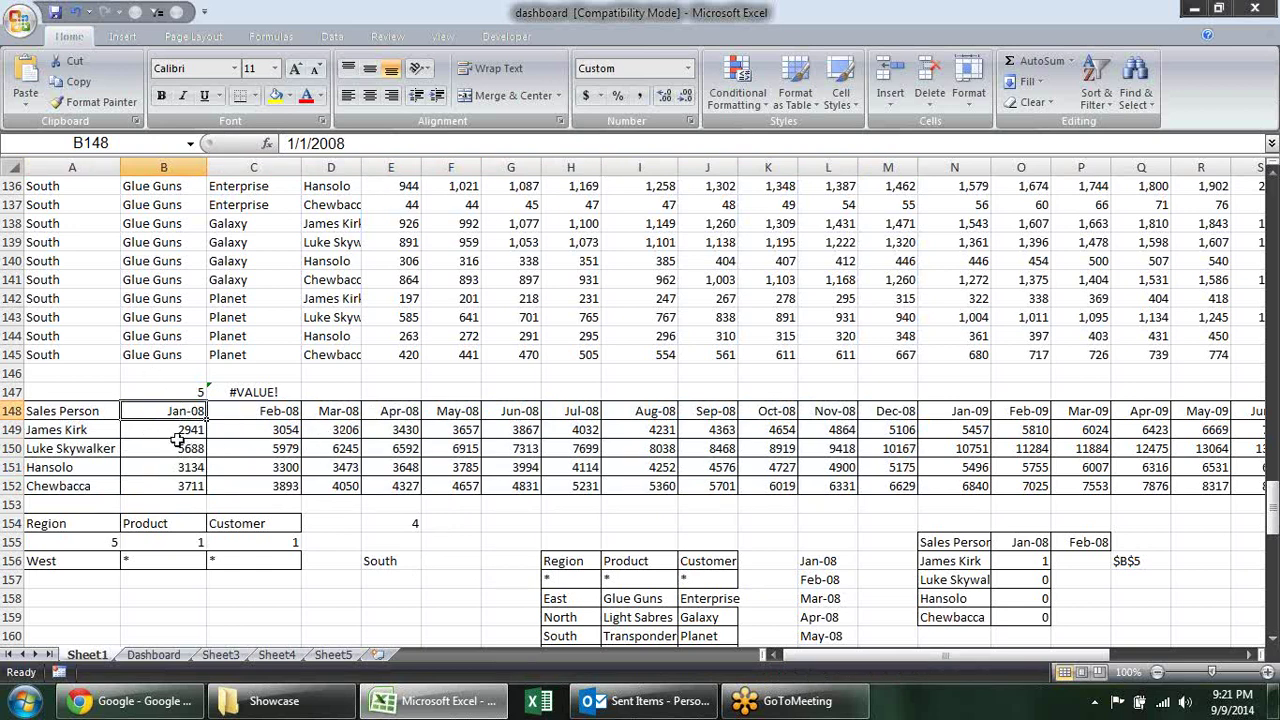
{"action": "left_click", "coordinate": [174, 430]}
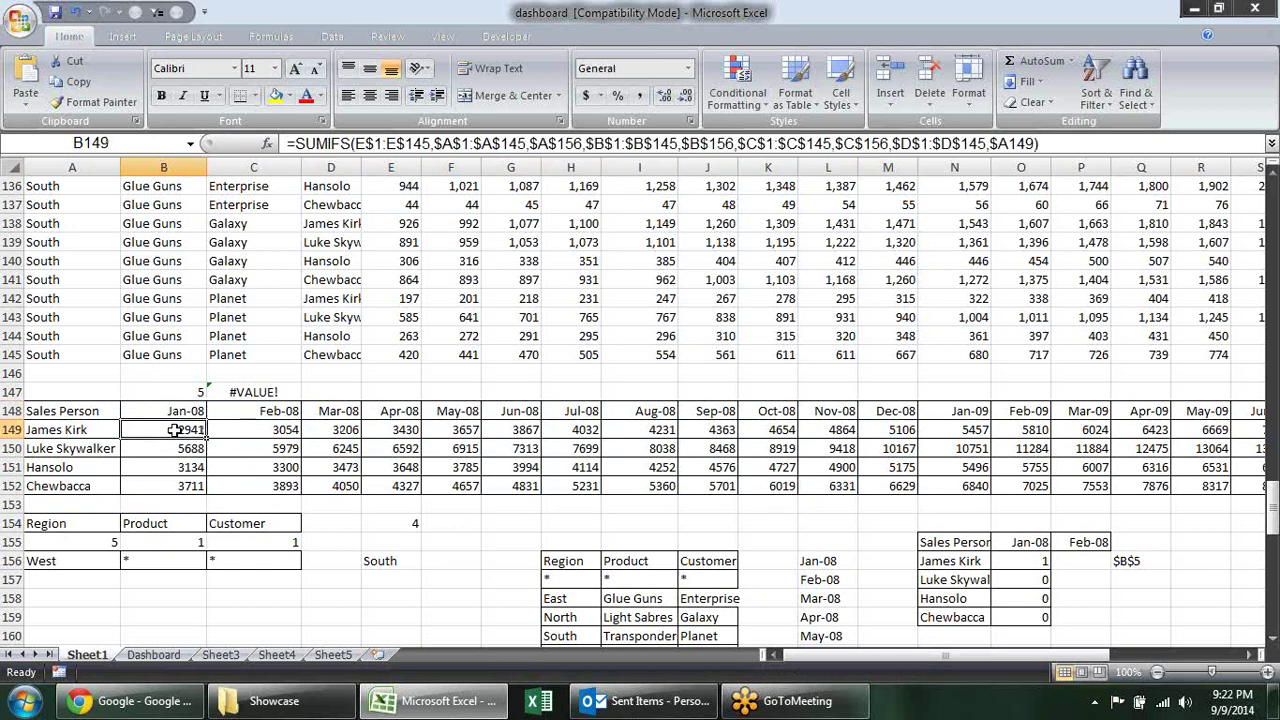
{"action": "double_click", "coordinate": [174, 430]}
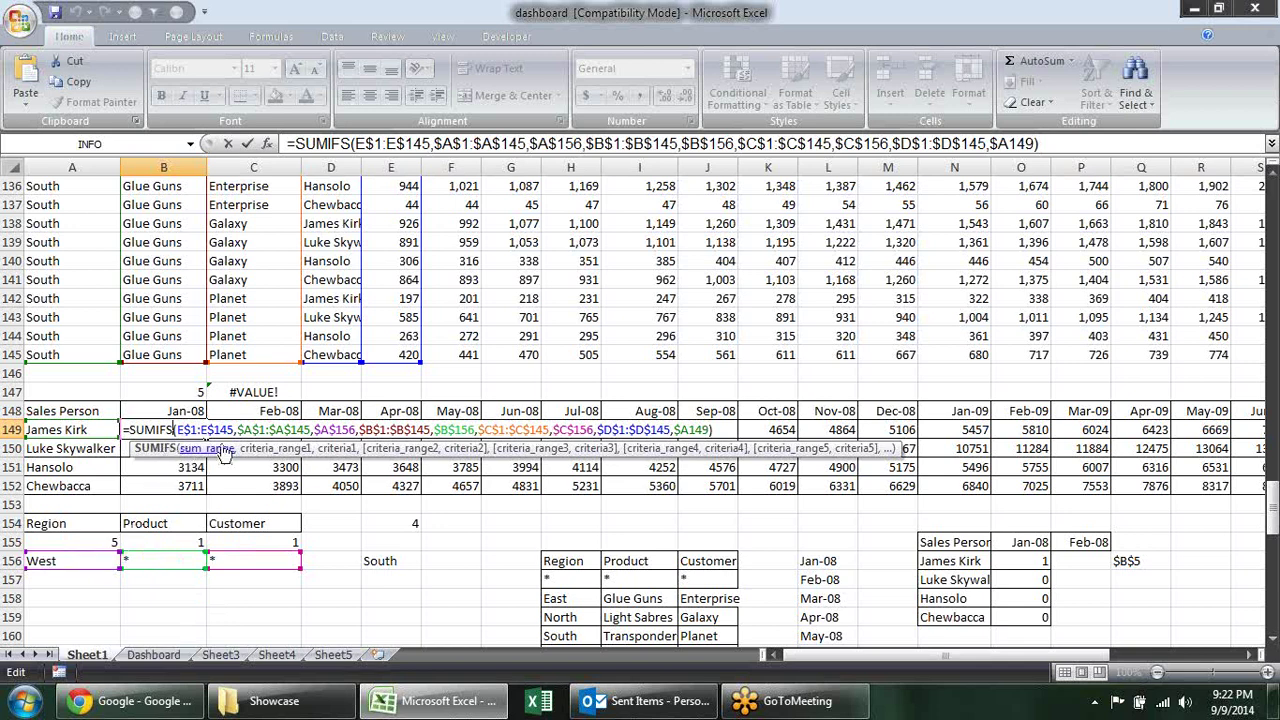
{"action": "key", "text": "Return"}
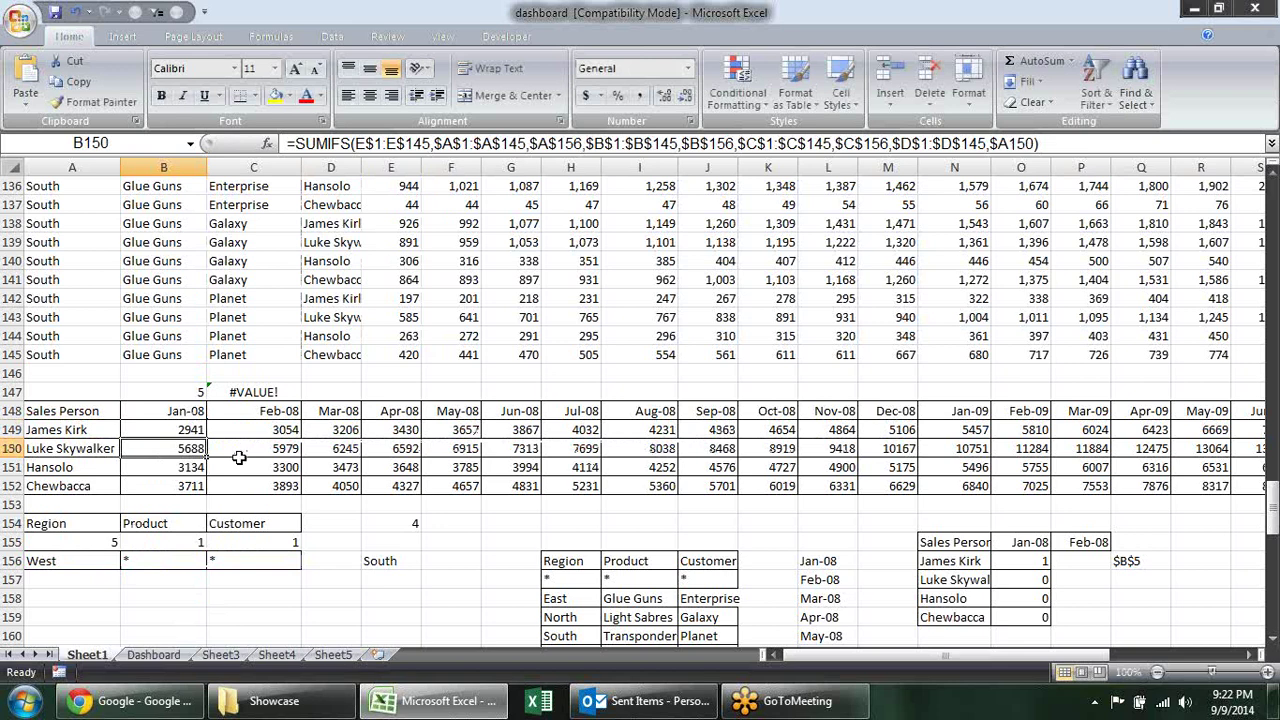
{"action": "scroll", "coordinate": [364, 474], "scroll_direction": "down", "scroll_amount": 1}
{"action": "scroll", "coordinate": [366, 472], "scroll_direction": "down", "scroll_amount": 2}
{"action": "scroll", "coordinate": [396, 497], "scroll_direction": "up", "scroll_amount": 2}
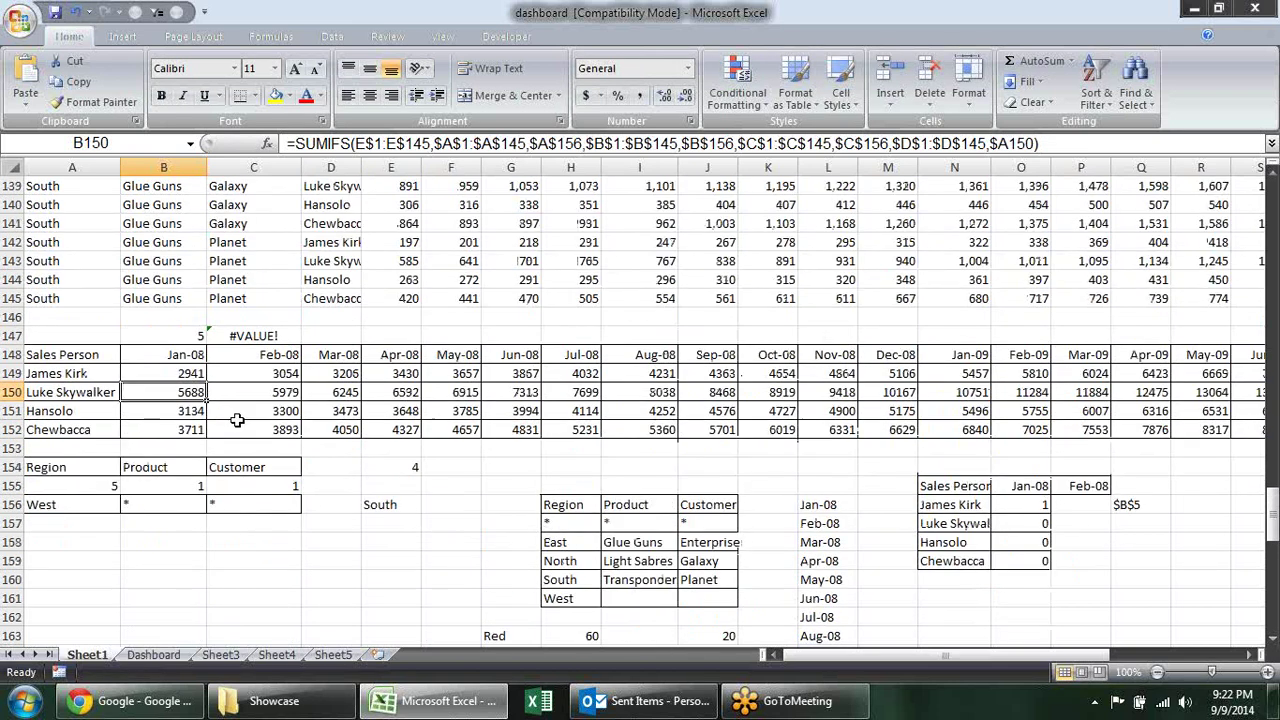
{"action": "left_click", "coordinate": [200, 373]}
{"action": "left_click", "coordinate": [204, 352]}
{"action": "left_click", "coordinate": [195, 375]}
{"action": "left_click_drag", "start_coordinate": [196, 356], "coordinate": [320, 345]}
{"action": "left_click", "coordinate": [180, 377]}
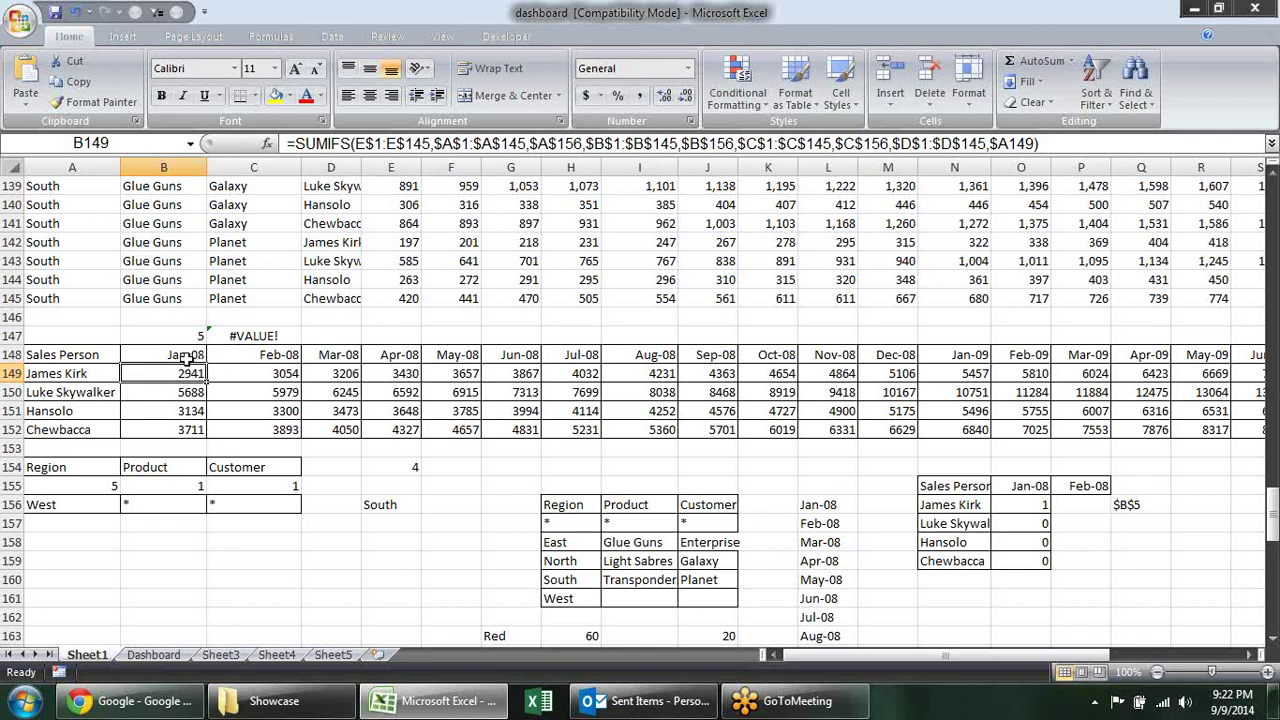
{"action": "left_click_drag", "start_coordinate": [186, 358], "coordinate": [828, 356]}
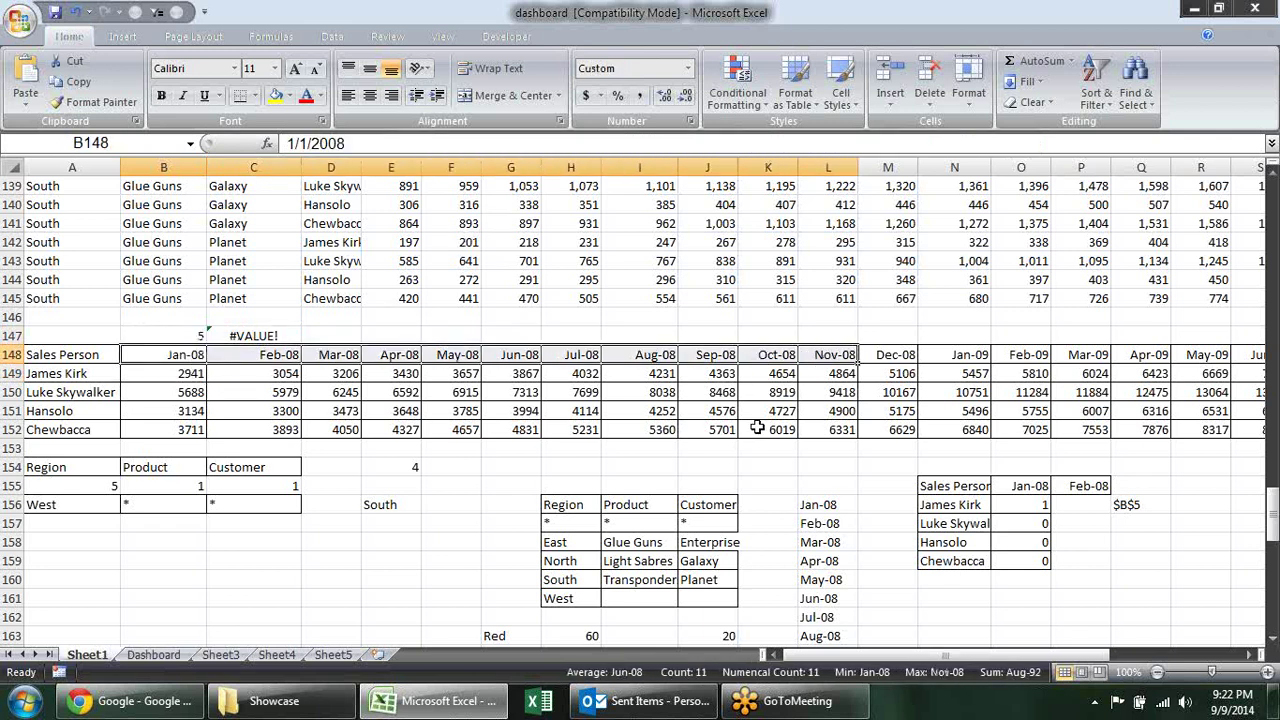
{"action": "left_click_drag", "start_coordinate": [40, 374], "coordinate": [230, 428]}
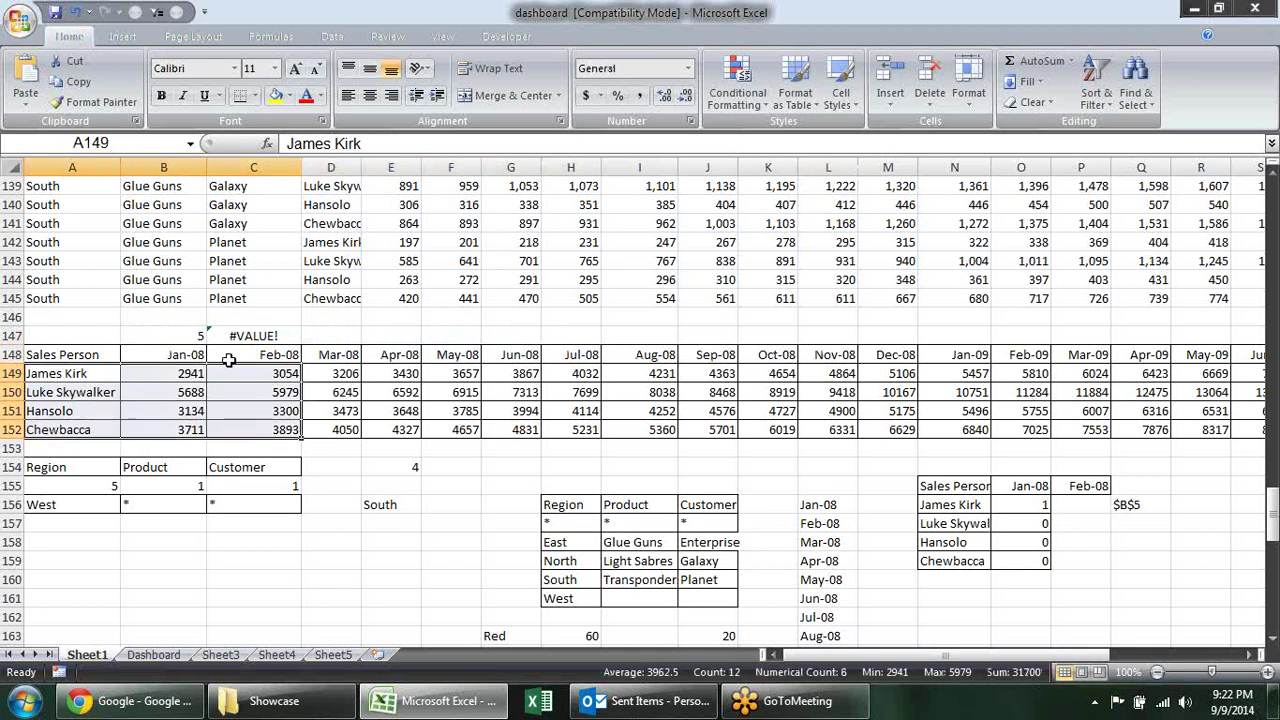
{"action": "left_click_drag", "start_coordinate": [186, 355], "coordinate": [737, 356]}
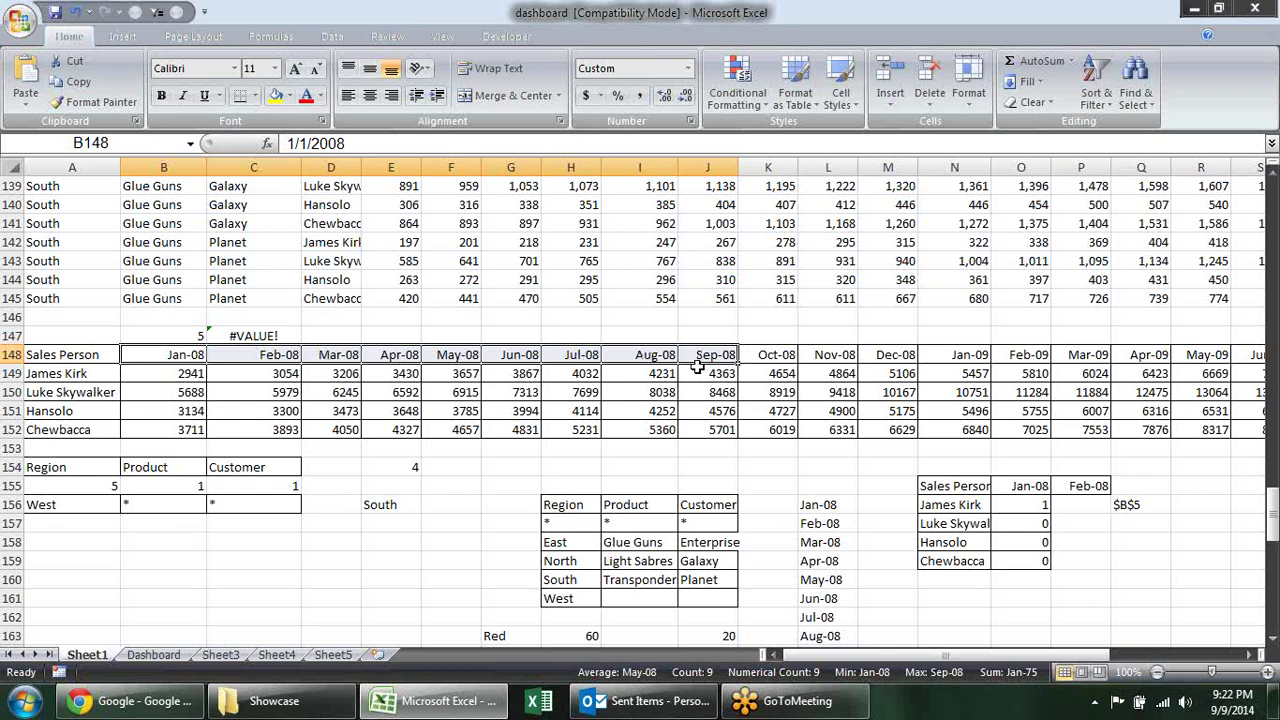
{"action": "scroll", "coordinate": [255, 422], "scroll_direction": "down", "scroll_amount": 1}
{"action": "scroll", "coordinate": [255, 422], "scroll_direction": "down", "scroll_amount": 1}
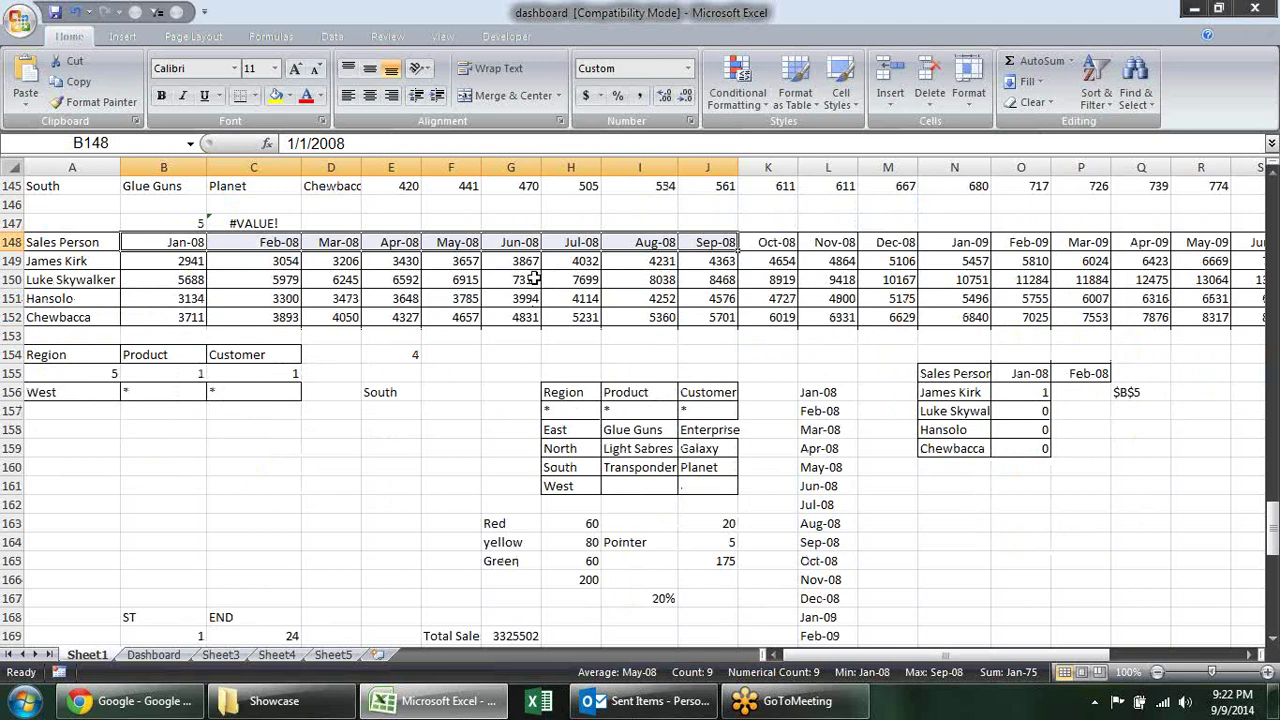
{"action": "scroll", "coordinate": [535, 280], "scroll_direction": "down", "scroll_amount": 4}
{"action": "scroll", "coordinate": [535, 280], "scroll_direction": "down", "scroll_amount": 4}
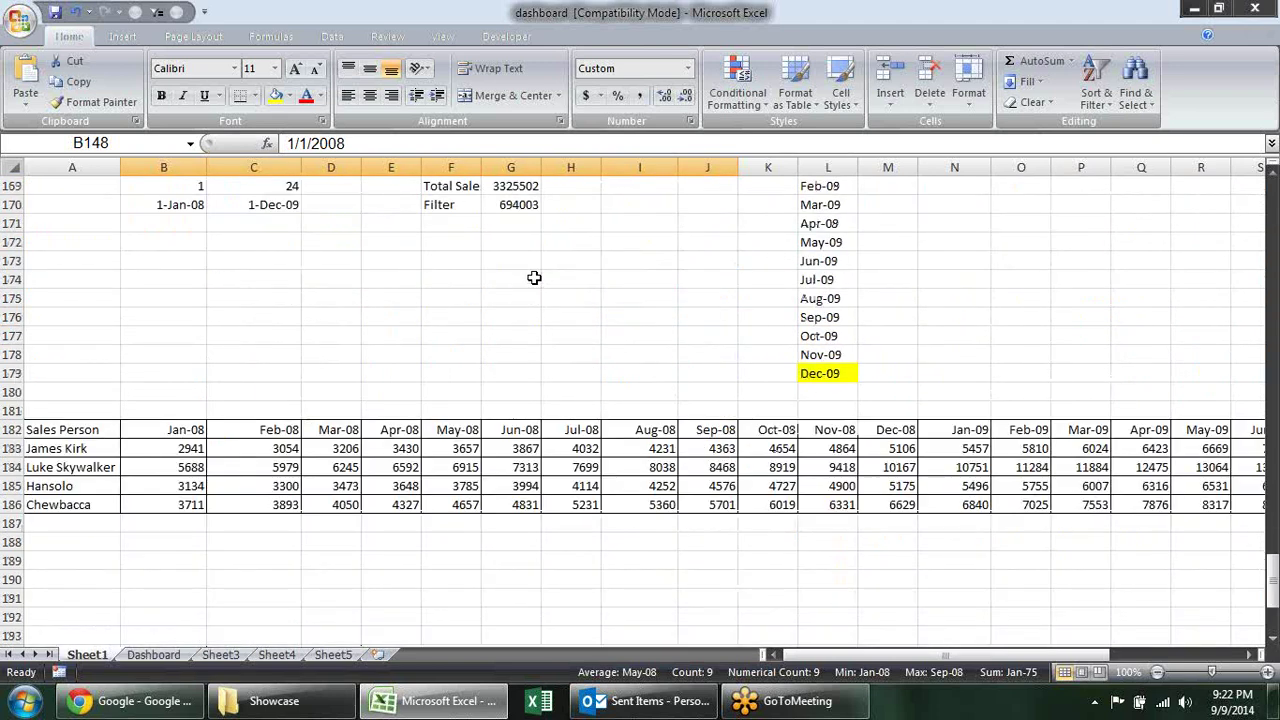
{"action": "scroll", "coordinate": [535, 280], "scroll_direction": "down", "scroll_amount": 1}
{"action": "left_click", "coordinate": [375, 405]}
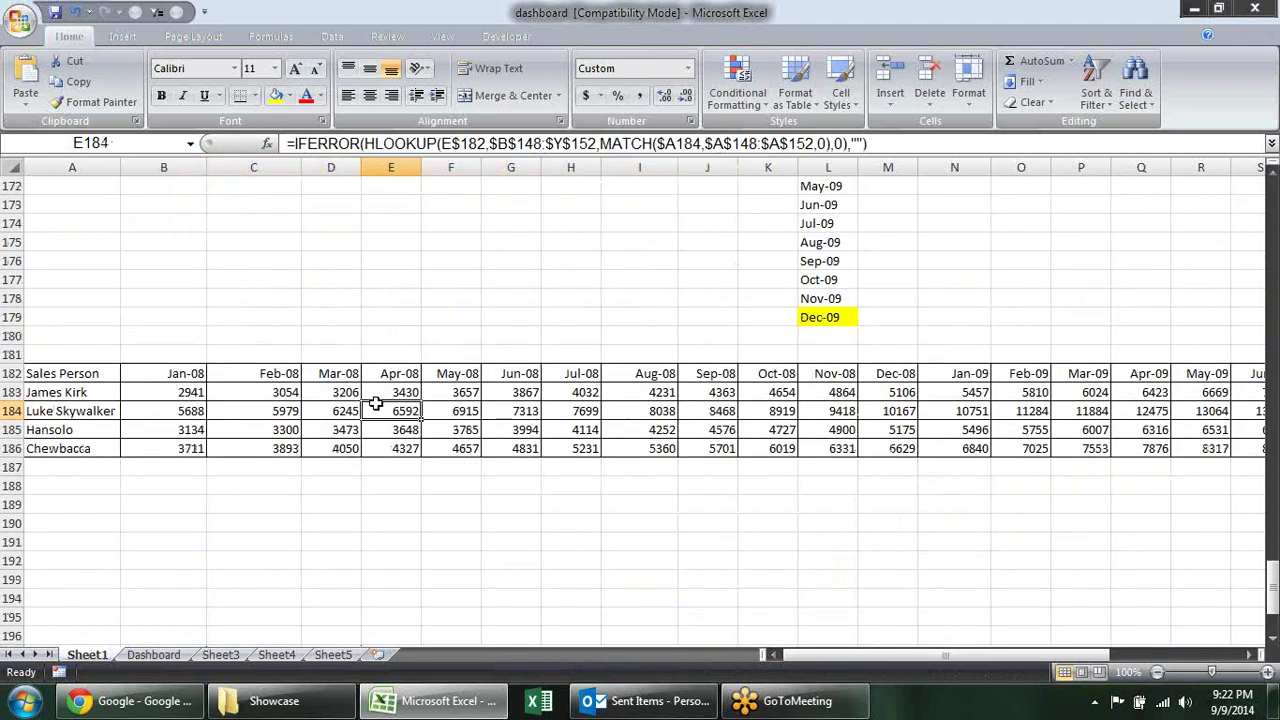
{"action": "left_click", "coordinate": [185, 408]}
{"action": "left_click_drag", "start_coordinate": [100, 372], "coordinate": [95, 449]}
{"action": "left_click", "coordinate": [170, 373]}
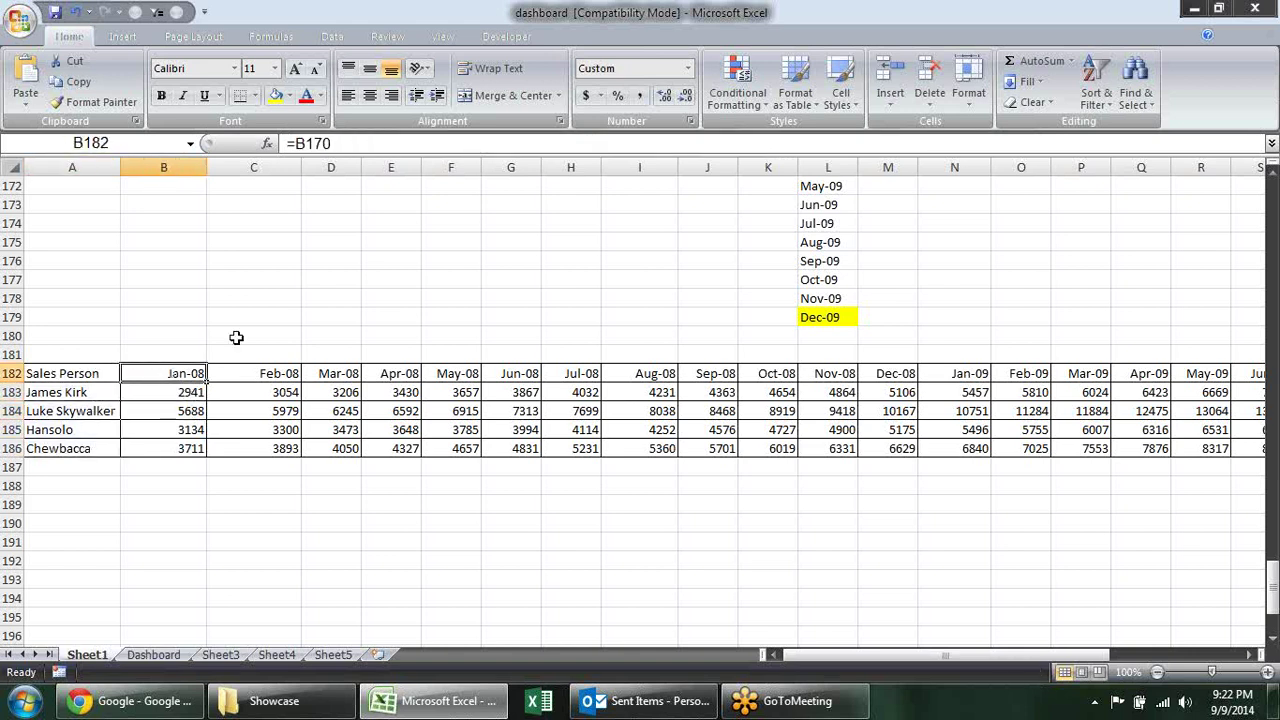
{"action": "scroll", "coordinate": [238, 333], "scroll_direction": "up", "scroll_amount": 2}
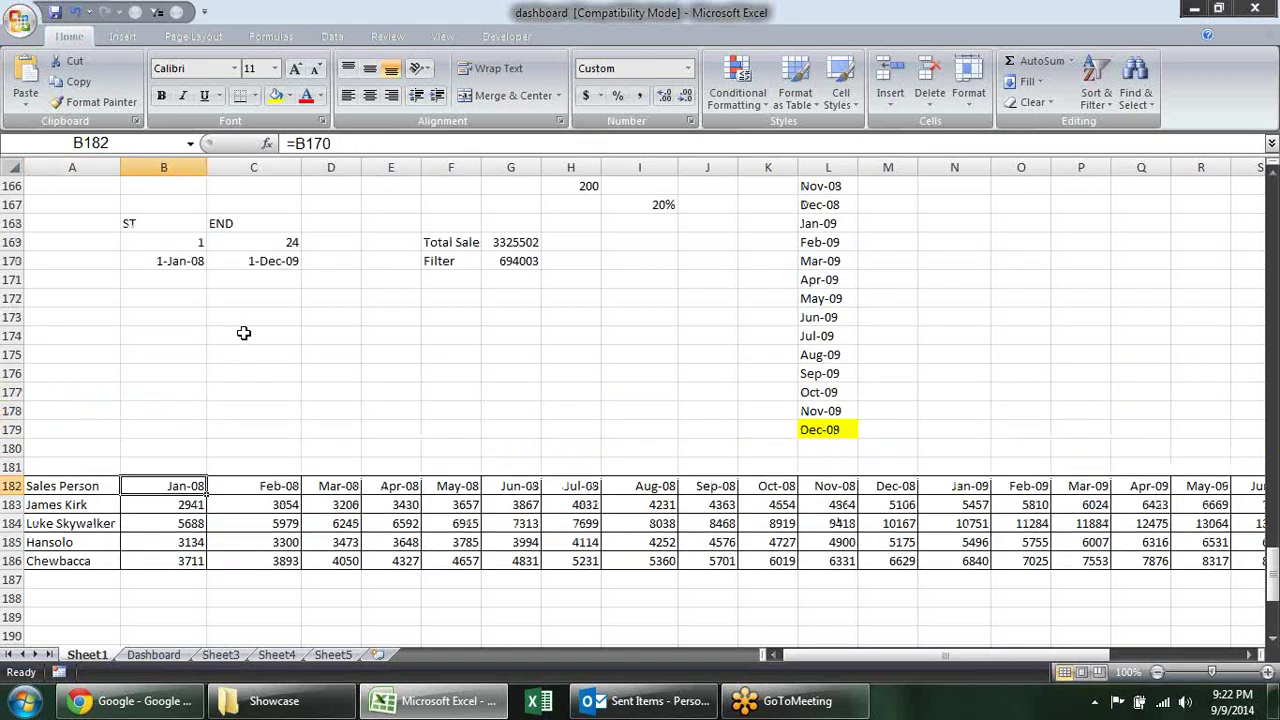
{"action": "left_click", "coordinate": [181, 245]}
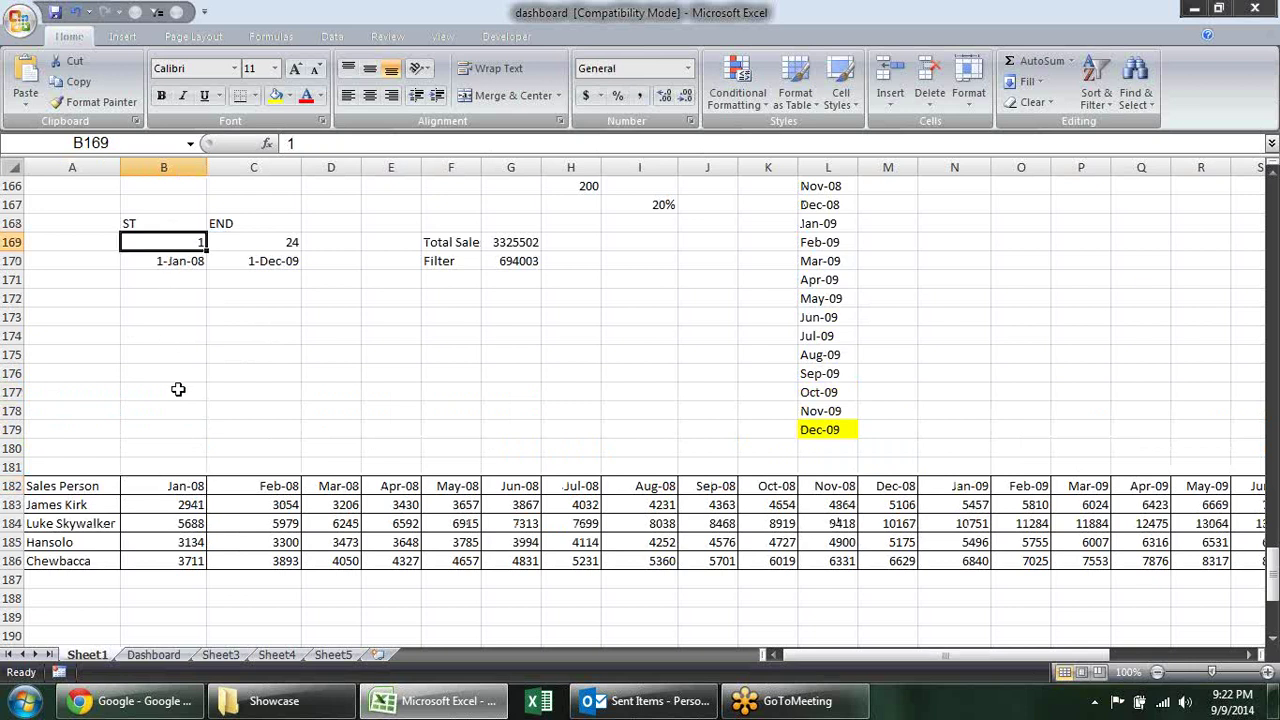
{"action": "left_click", "coordinate": [192, 489]}
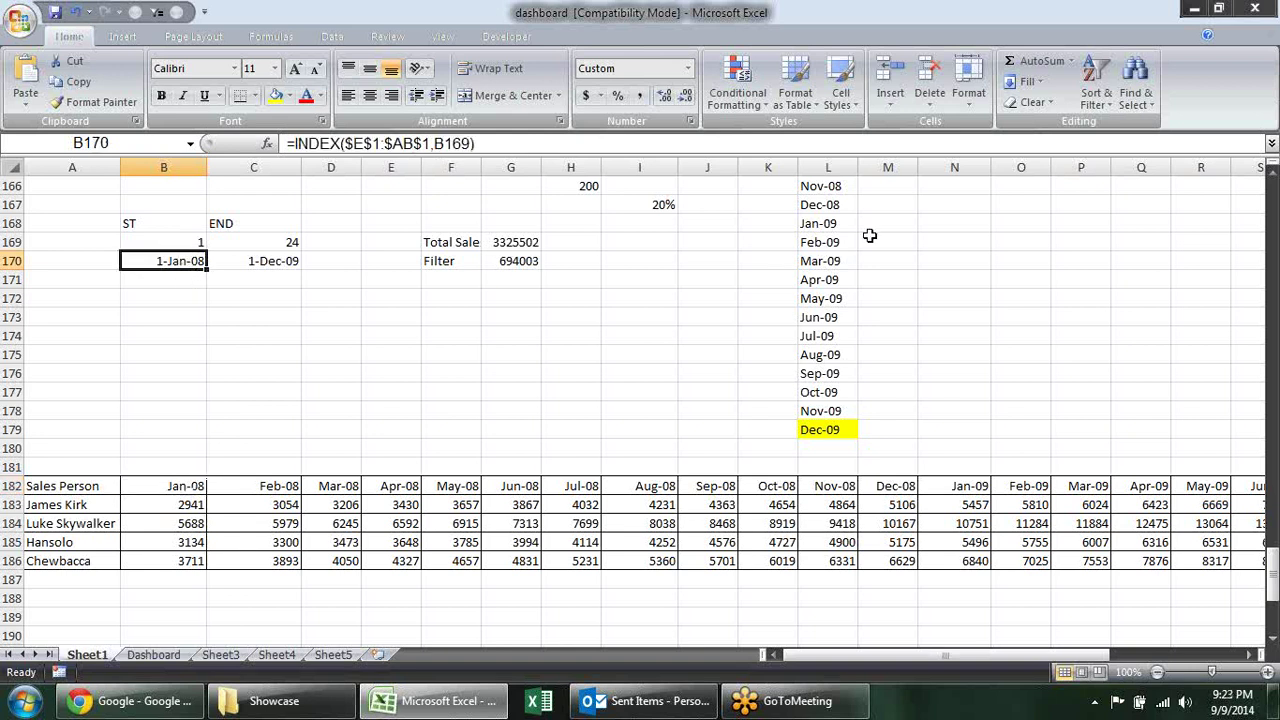
{"action": "left_click", "coordinate": [170, 487]}
{"action": "left_click", "coordinate": [284, 484]}
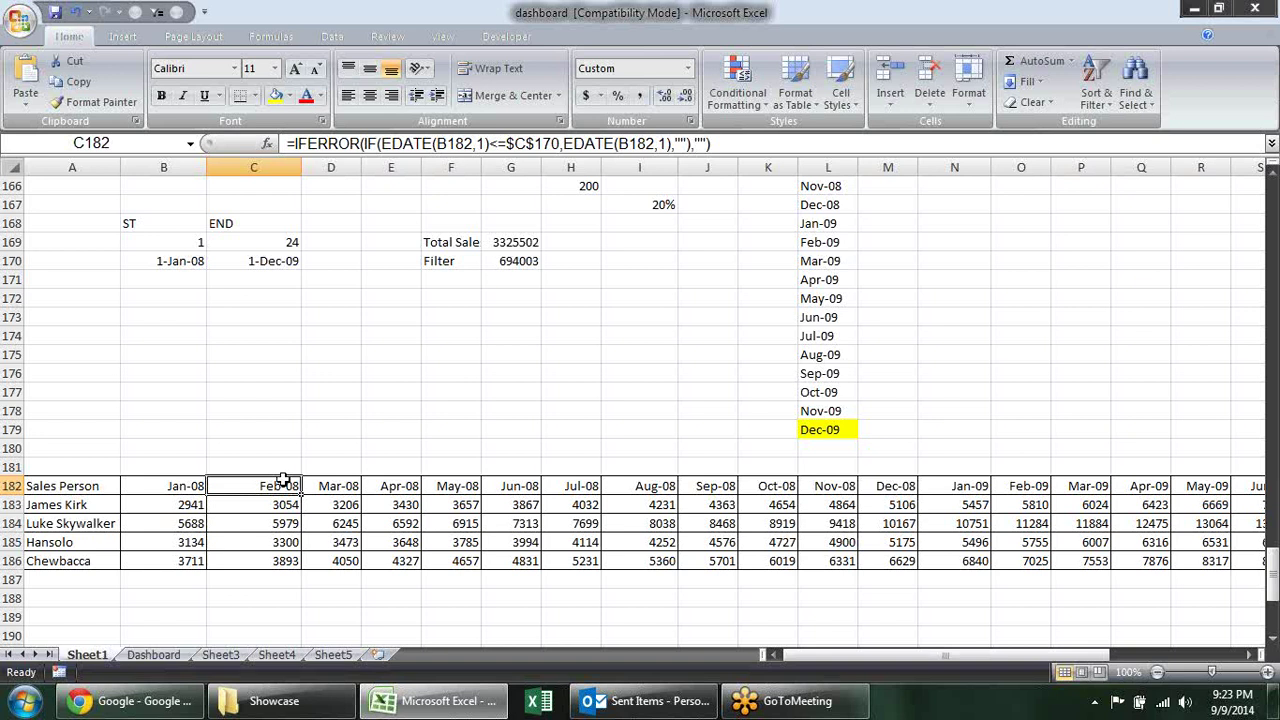
{"action": "double_click", "coordinate": [284, 484]}
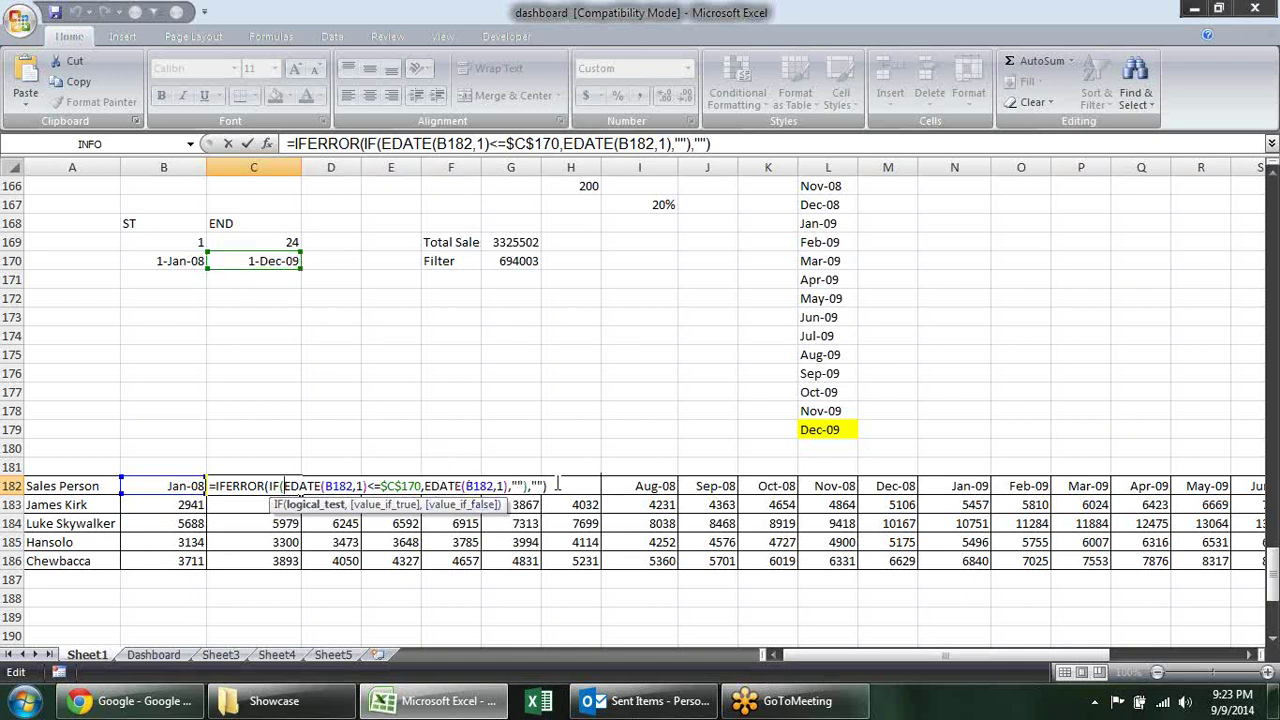
{"action": "key", "text": "Return"}
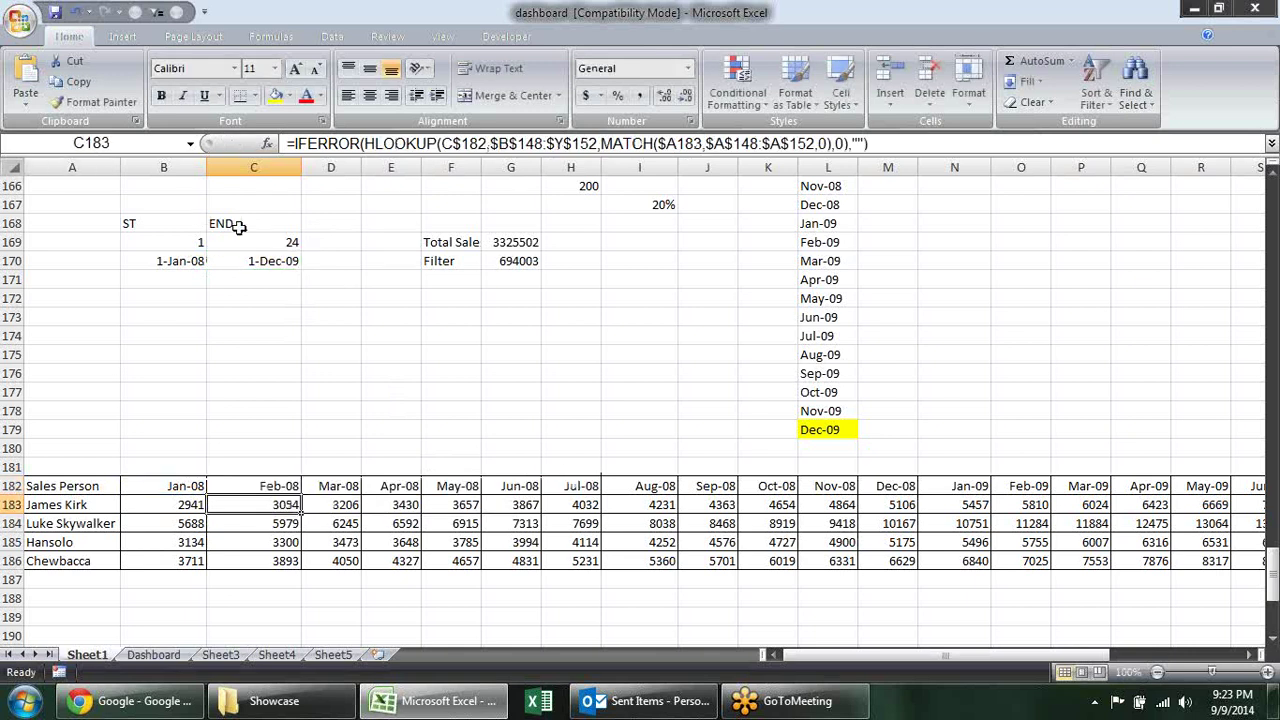
Set the ST start month in B169 to 5 so the first header reads May-08.
{"action": "left_click", "coordinate": [200, 243]}
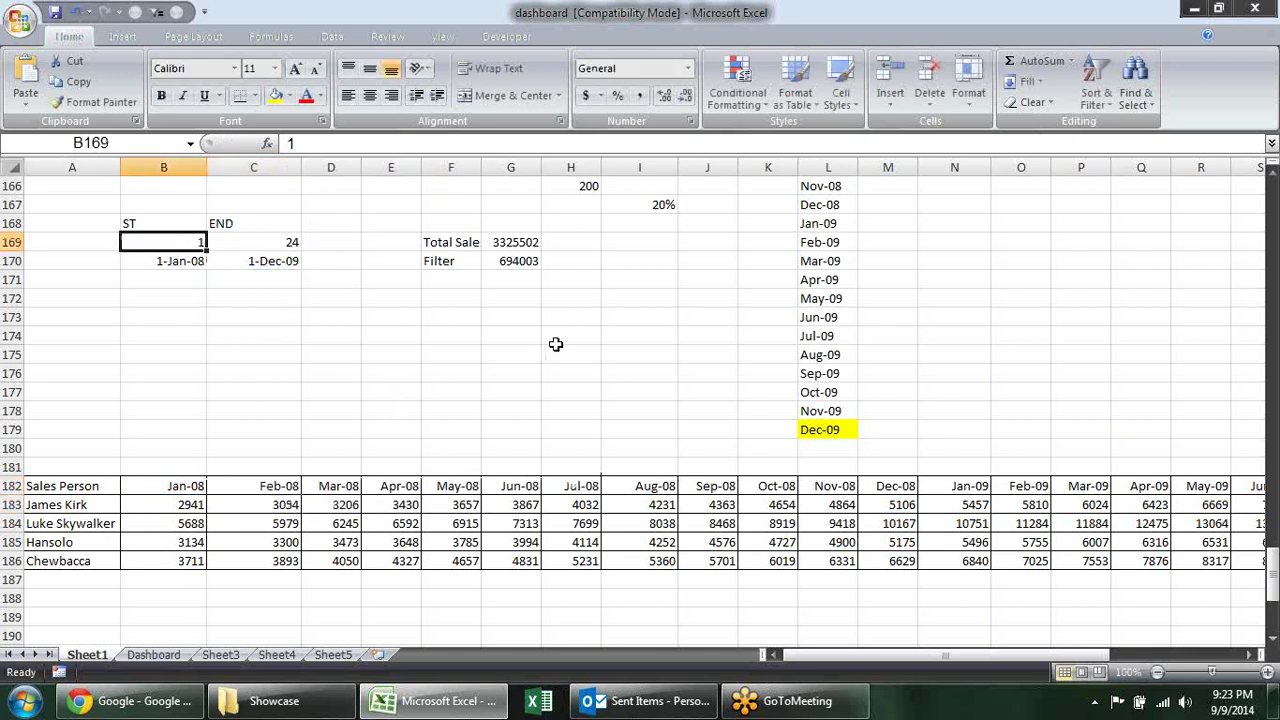
{"action": "type", "text": "5"}
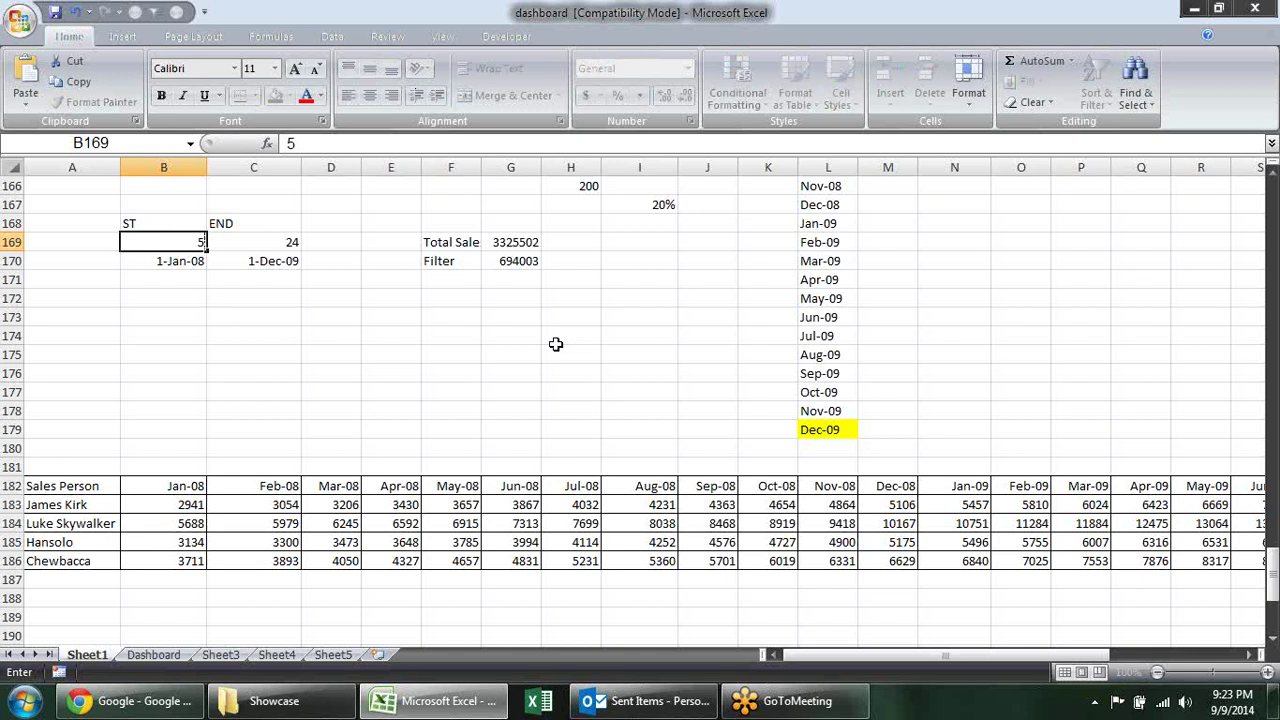
{"action": "key", "text": "Return"}
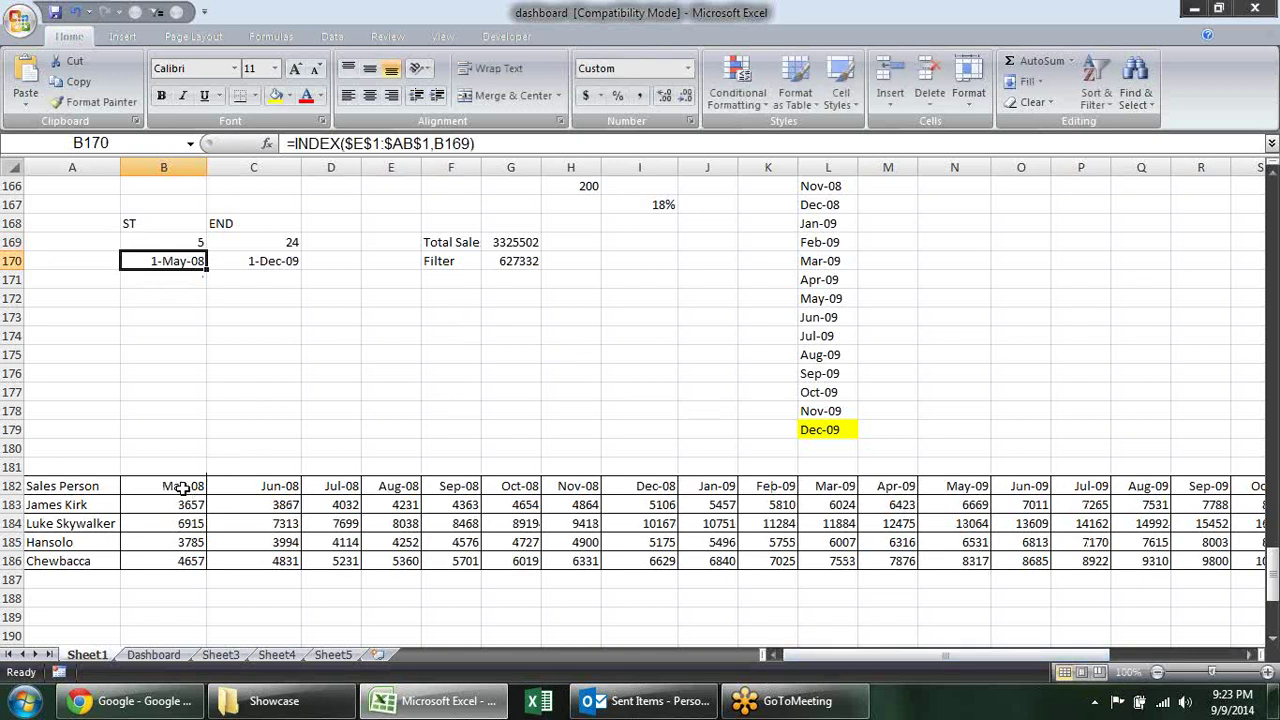
{"action": "left_click", "coordinate": [183, 486]}
{"action": "left_click", "coordinate": [260, 257]}
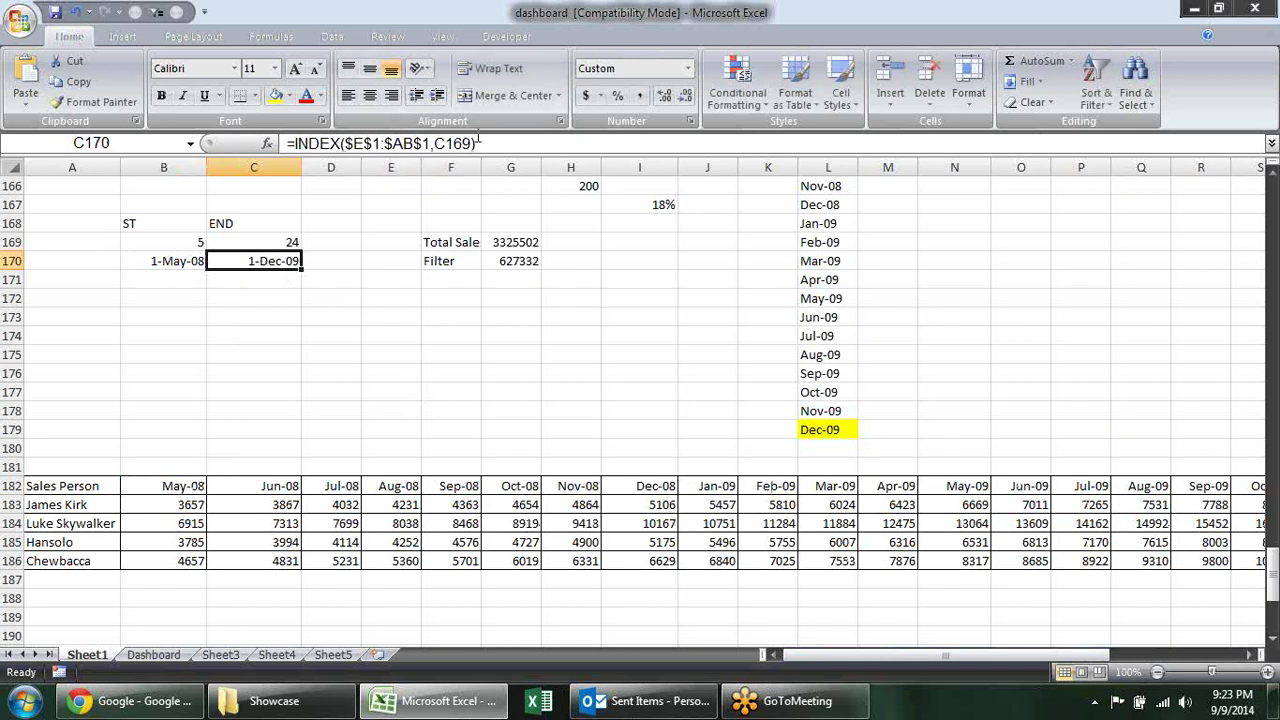
Set END in C169 to 12 and confirm the headers stop at Dec-08.
{"action": "left_click", "coordinate": [295, 244]}
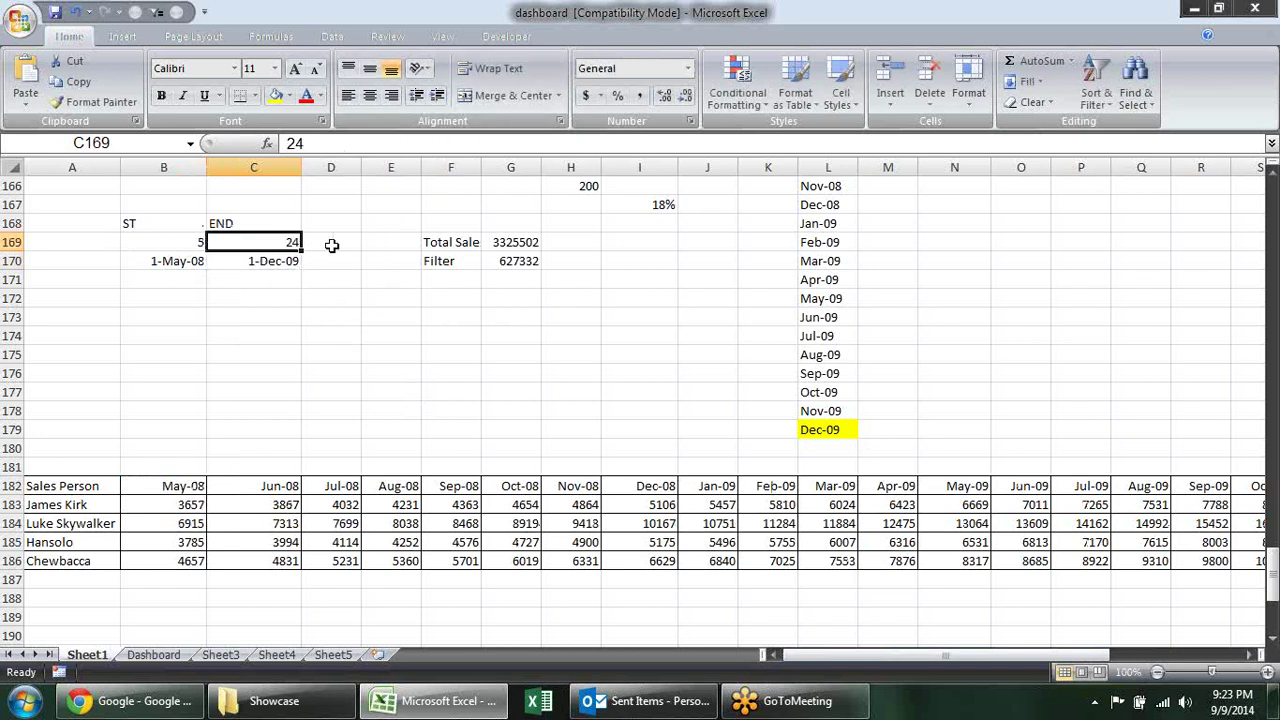
{"action": "type", "text": "12"}
{"action": "key", "text": "Return"}
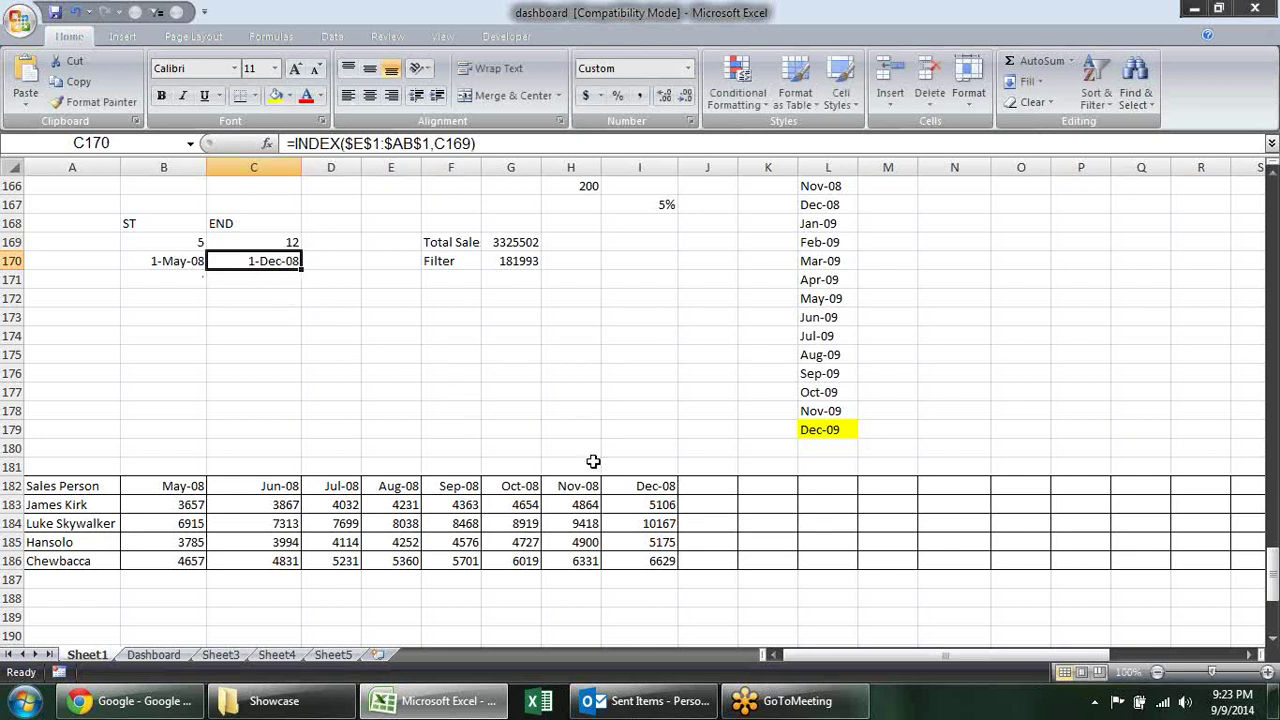
{"action": "left_click", "coordinate": [652, 490]}
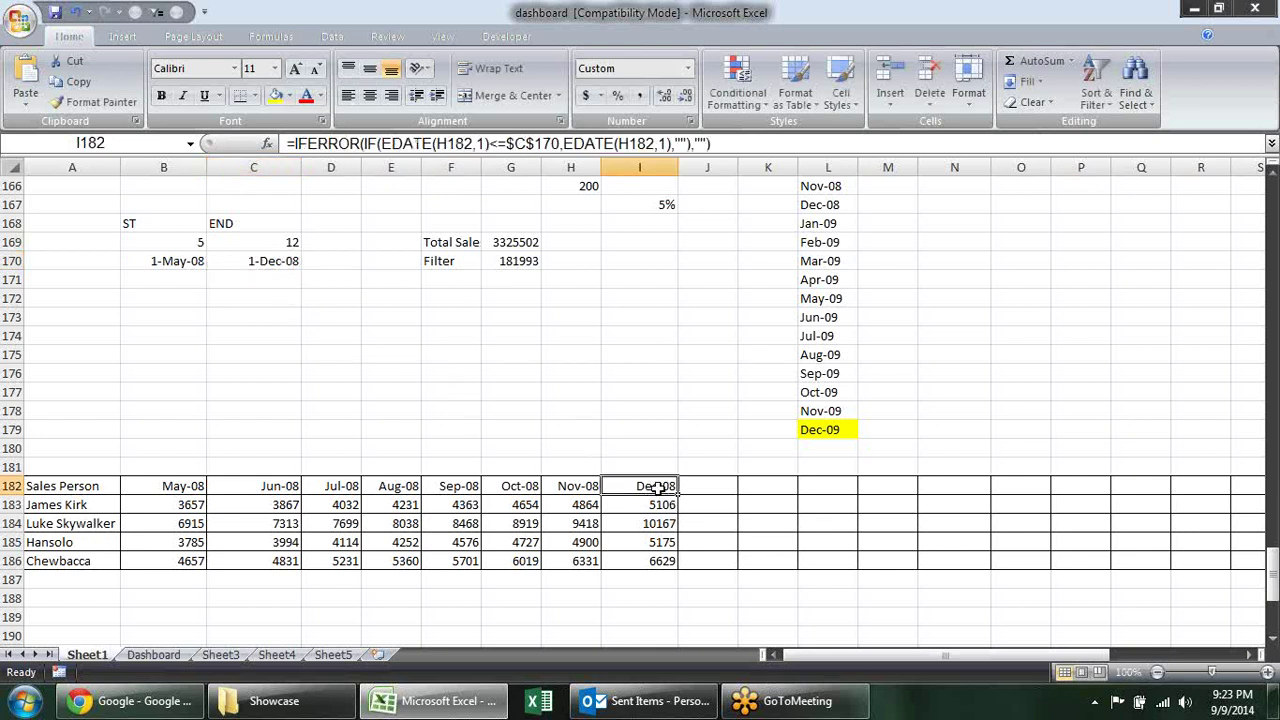
{"action": "left_click", "coordinate": [694, 488]}
{"action": "left_click", "coordinate": [770, 490]}
{"action": "left_click", "coordinate": [840, 488]}
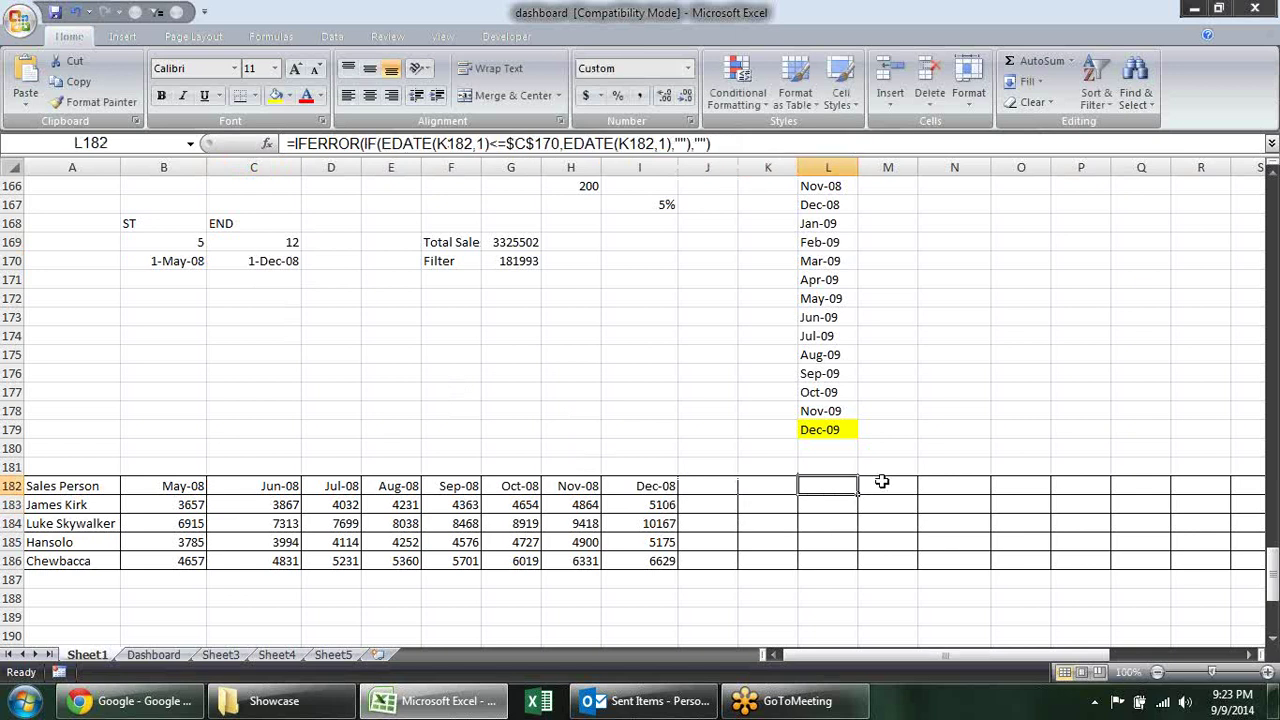
{"action": "left_click", "coordinate": [882, 488]}
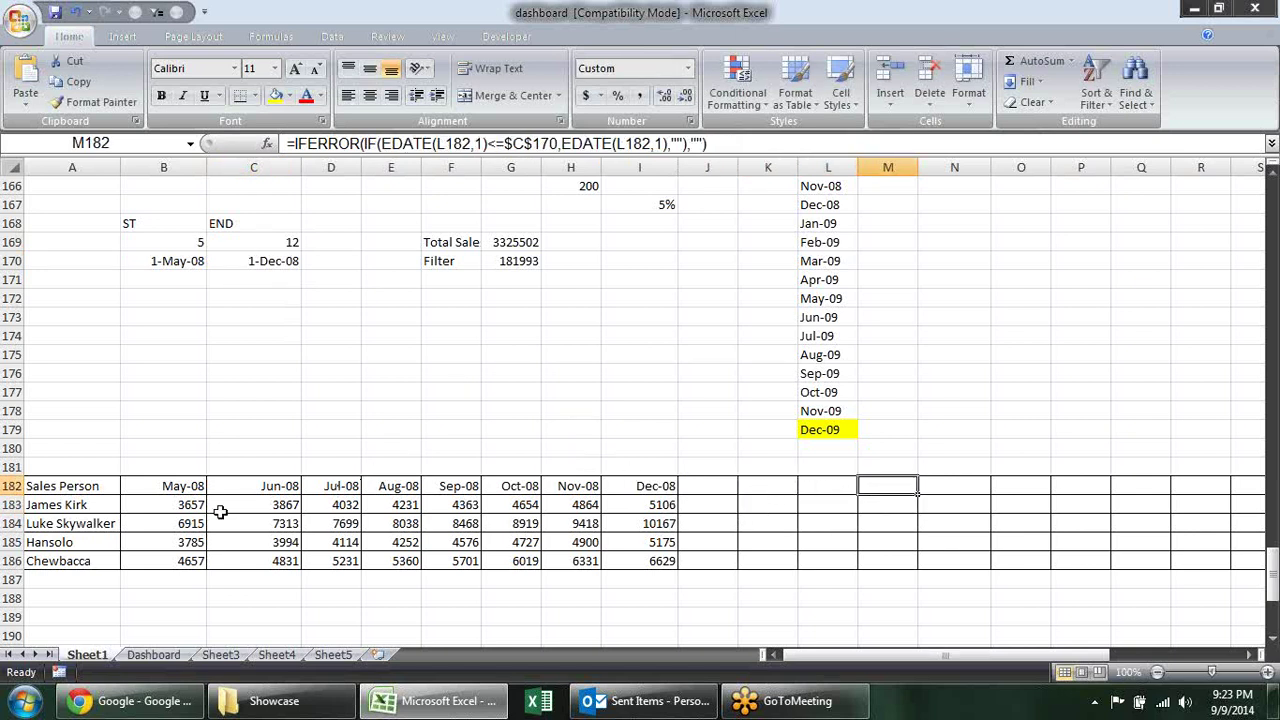
{"action": "left_click", "coordinate": [171, 507]}
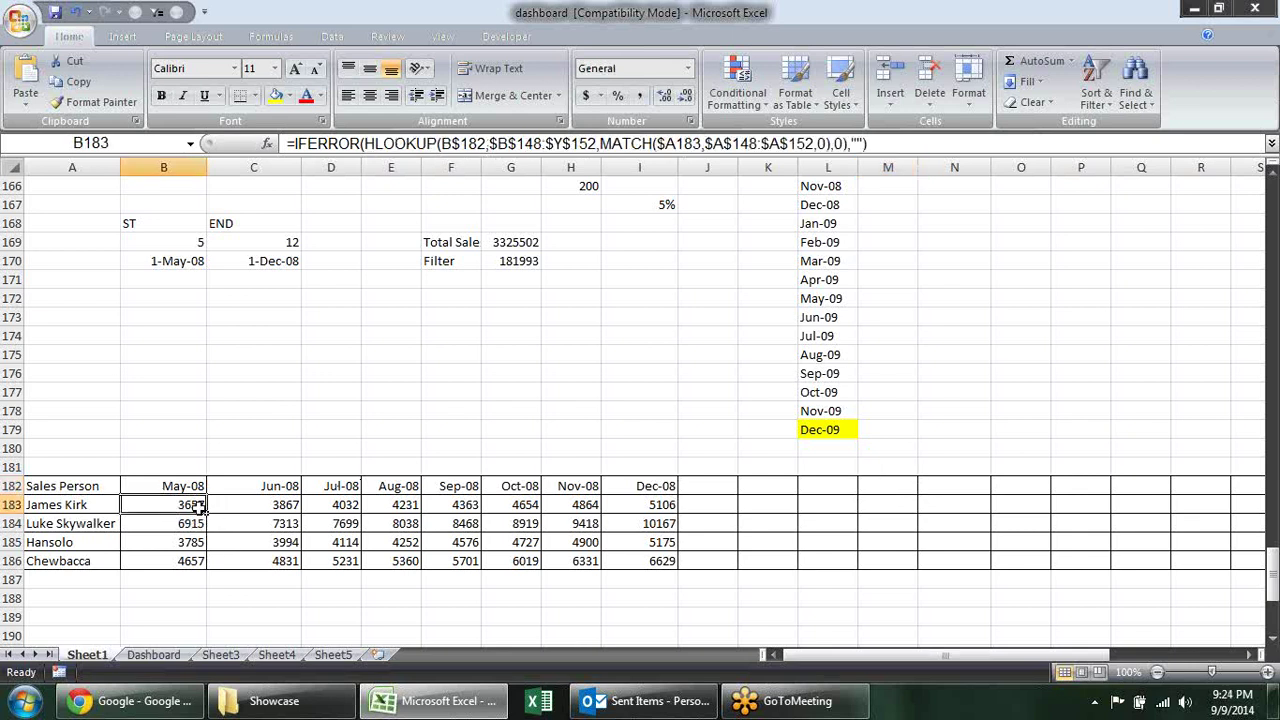
{"action": "double_click", "coordinate": [198, 507]}
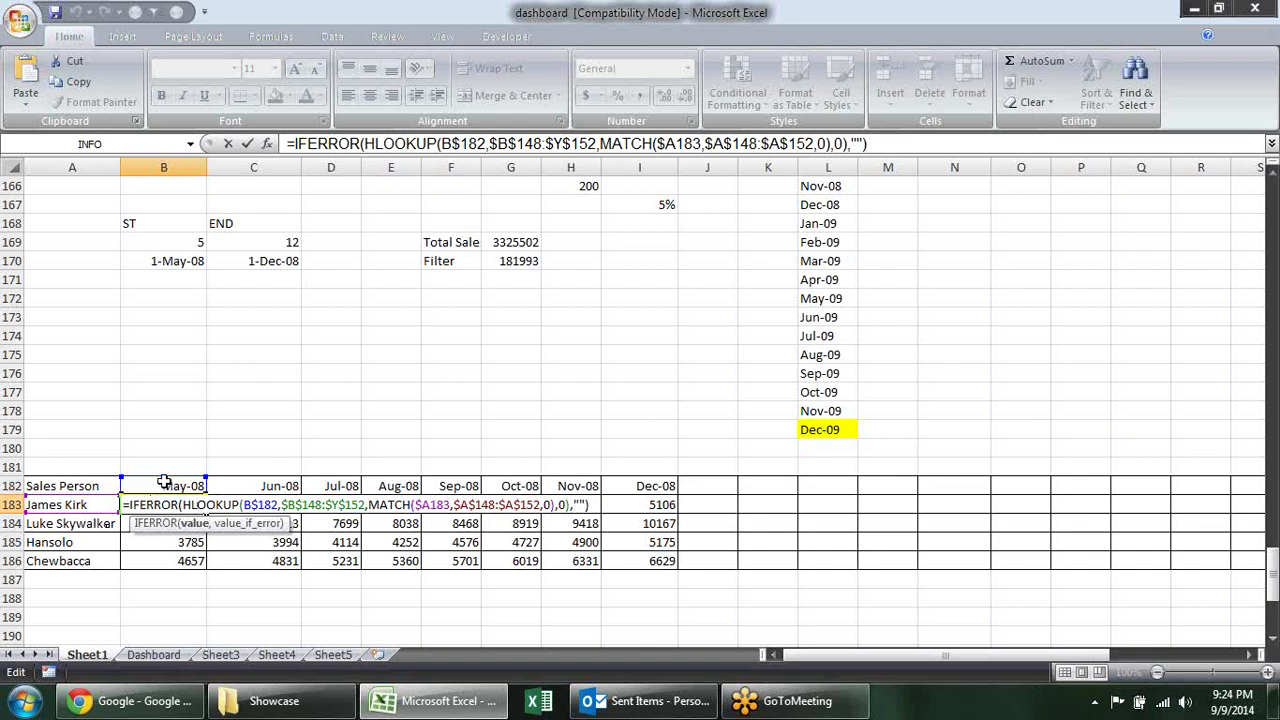
{"action": "left_click", "coordinate": [271, 501]}
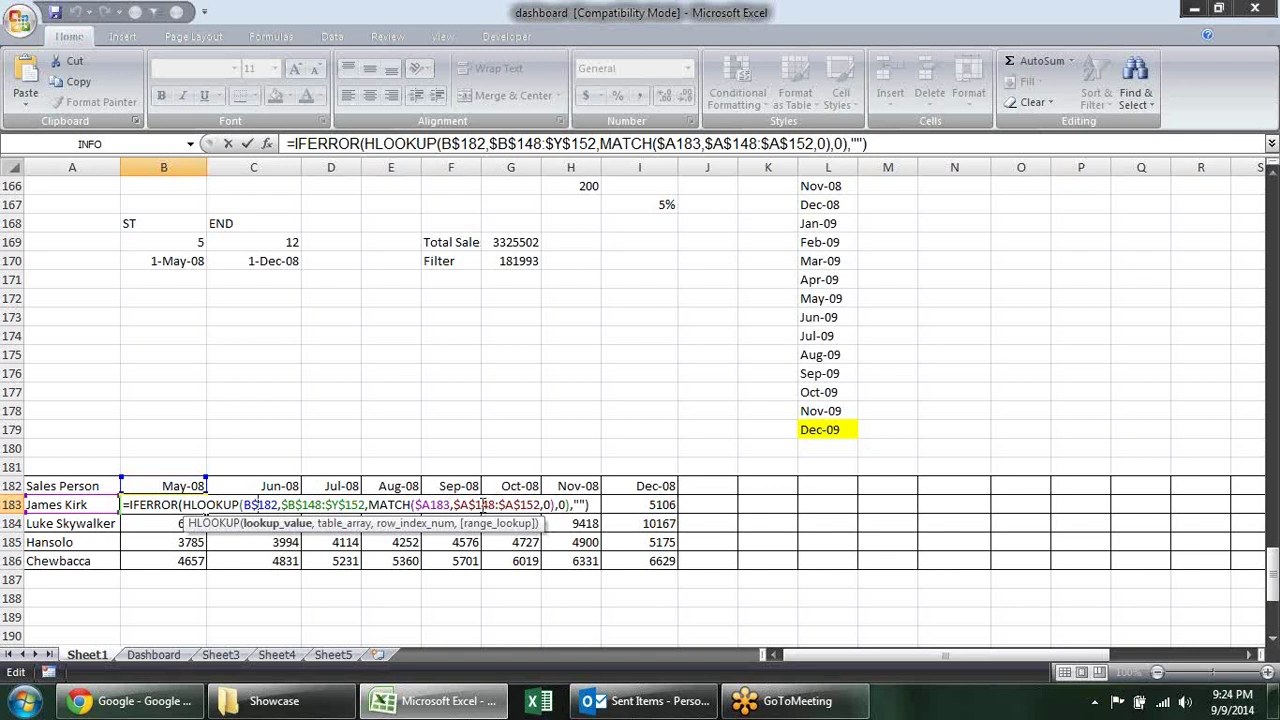
{"action": "left_click", "coordinate": [482, 506]}
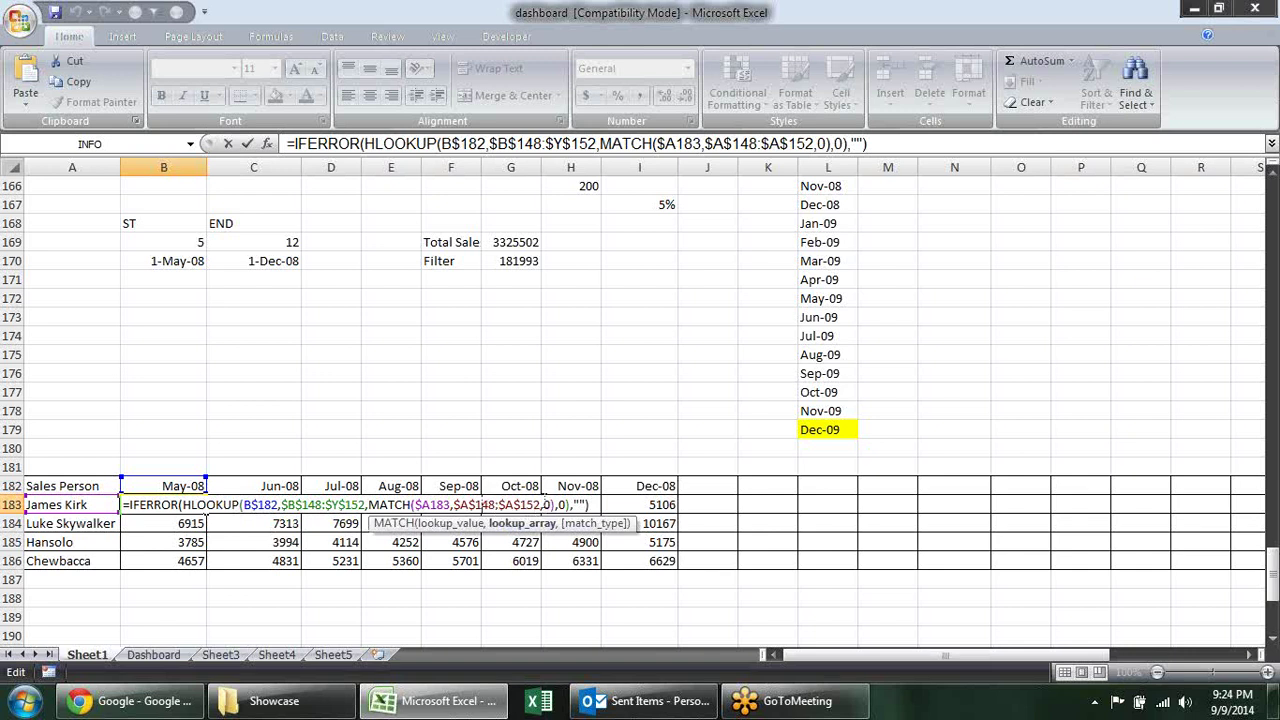
{"action": "key", "text": "Return"}
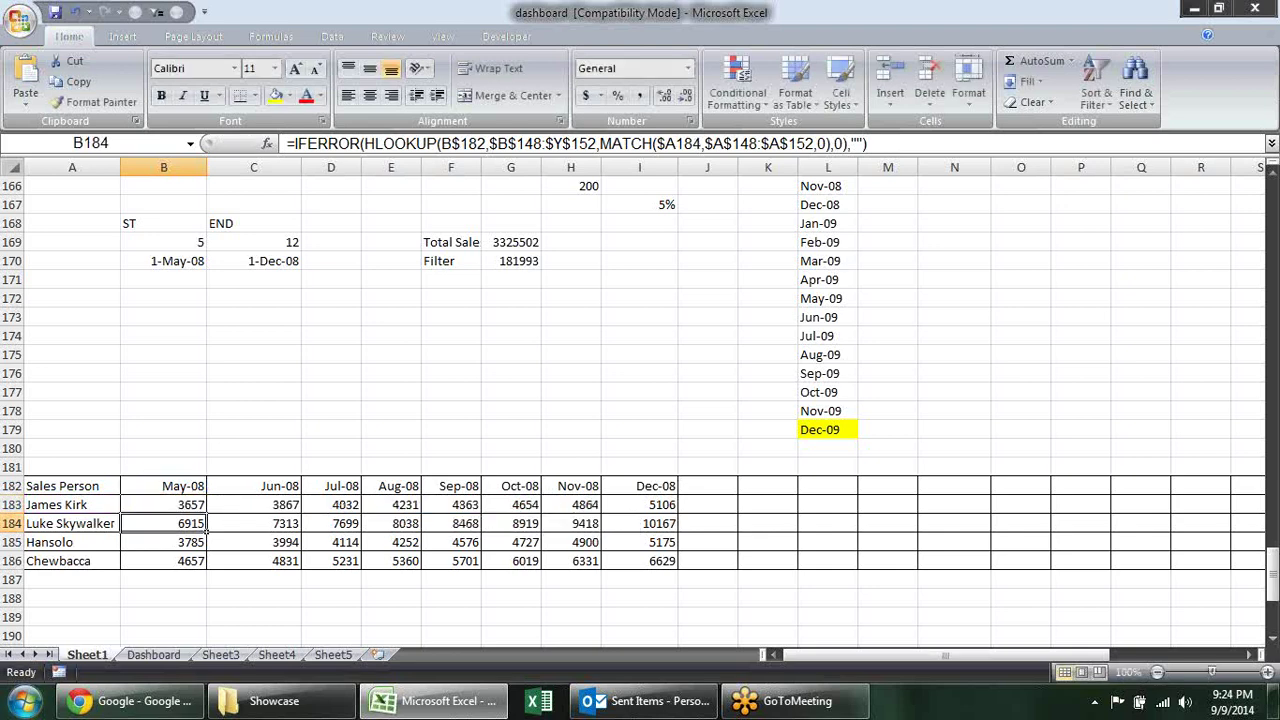
{"action": "scroll", "coordinate": [14, 542], "scroll_direction": "up", "scroll_amount": 5}
{"action": "scroll", "coordinate": [14, 542], "scroll_direction": "up", "scroll_amount": 1}
{"action": "scroll", "coordinate": [14, 542], "scroll_direction": "up", "scroll_amount": 2}
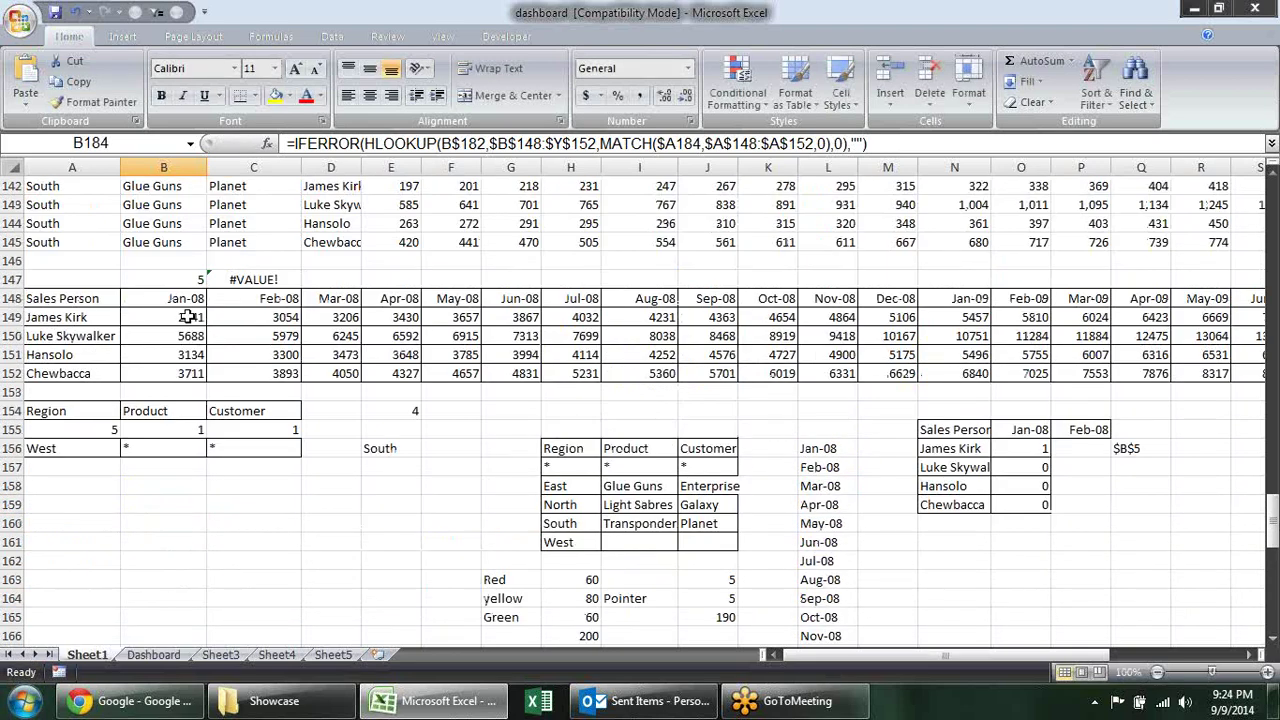
{"action": "left_click", "coordinate": [109, 317]}
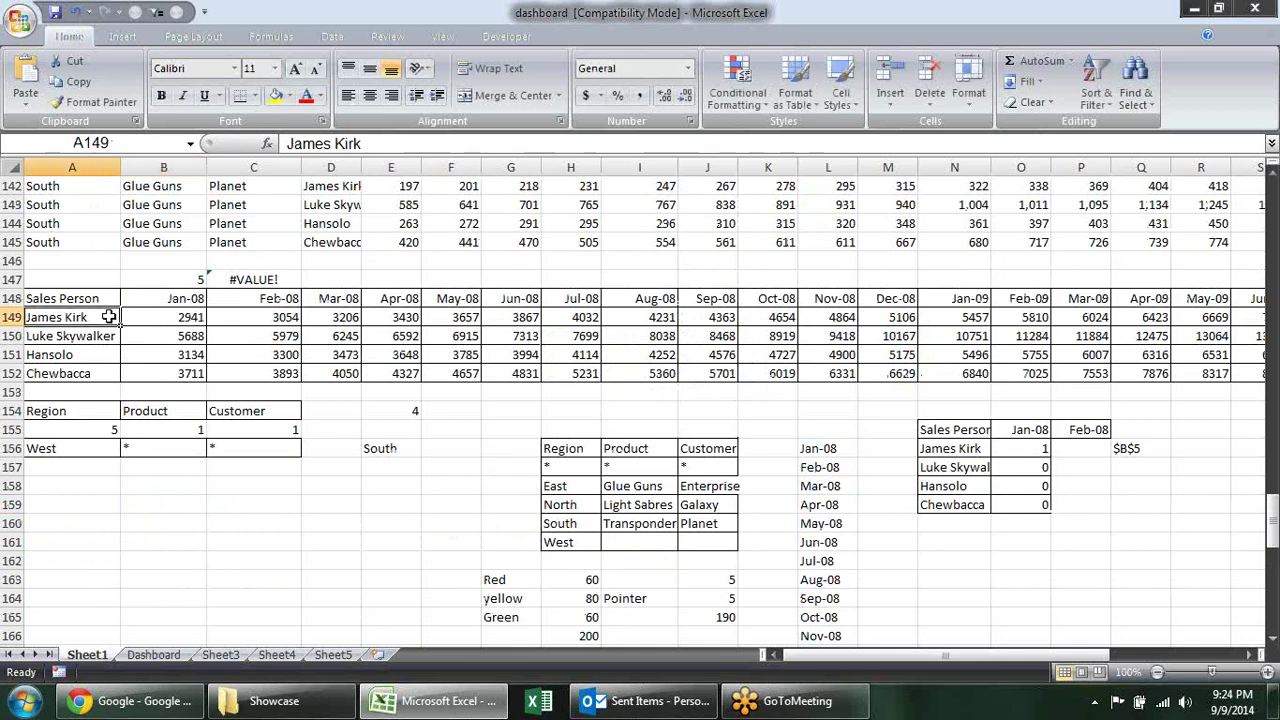
{"action": "scroll", "coordinate": [166, 354], "scroll_direction": "down", "scroll_amount": 3}
{"action": "scroll", "coordinate": [166, 354], "scroll_direction": "down", "scroll_amount": 2}
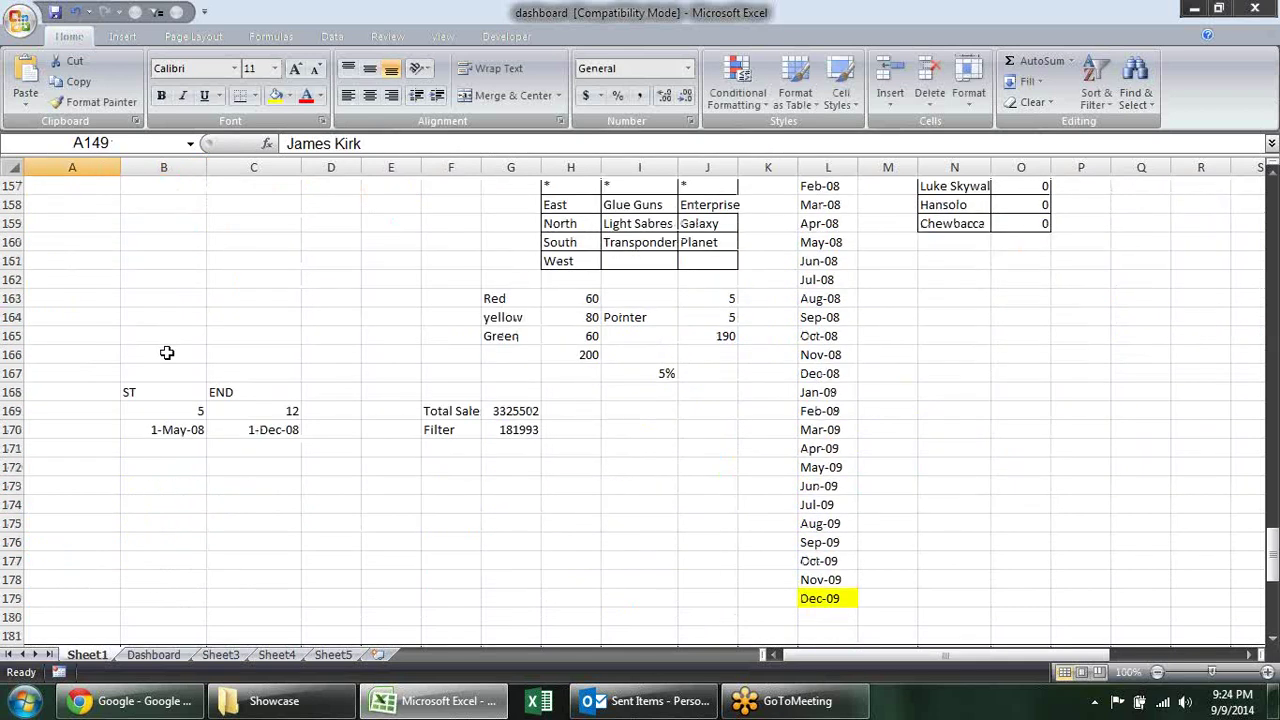
{"action": "scroll", "coordinate": [166, 354], "scroll_direction": "down", "scroll_amount": 6}
{"action": "left_click_drag", "start_coordinate": [100, 336], "coordinate": [91, 389]}
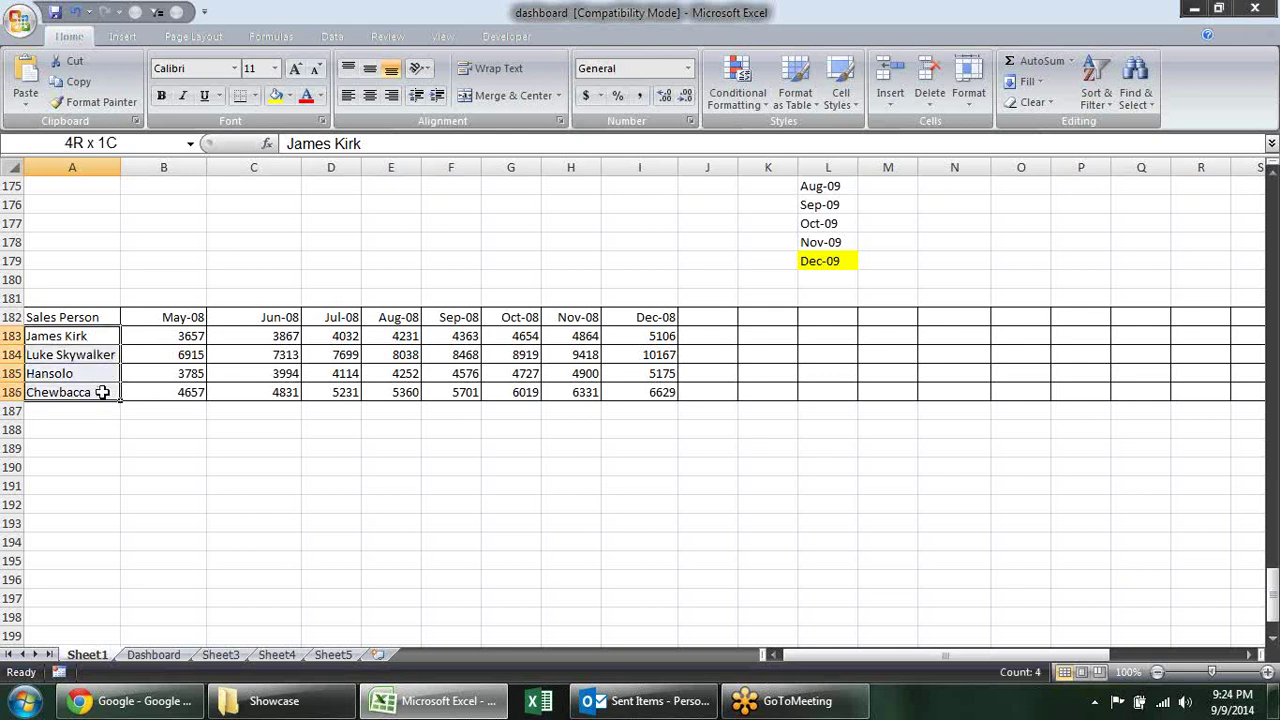
{"action": "double_click", "coordinate": [190, 337]}
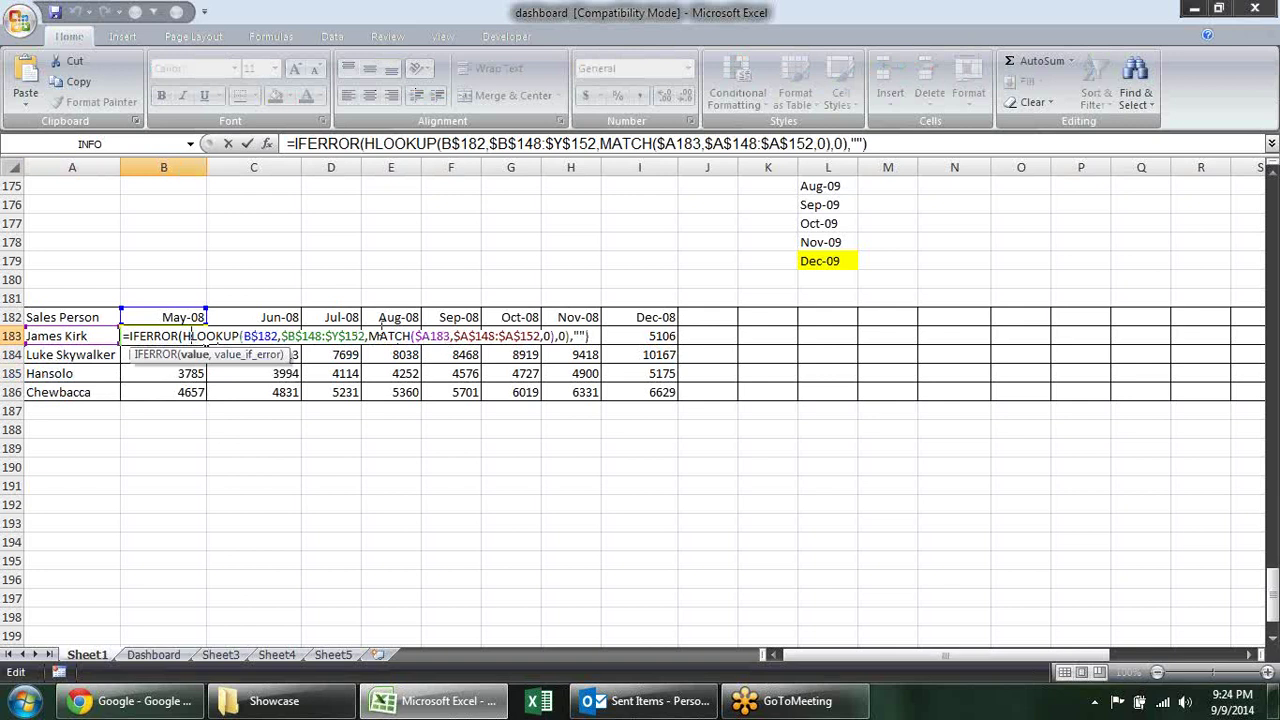
{"action": "left_click", "coordinate": [284, 337]}
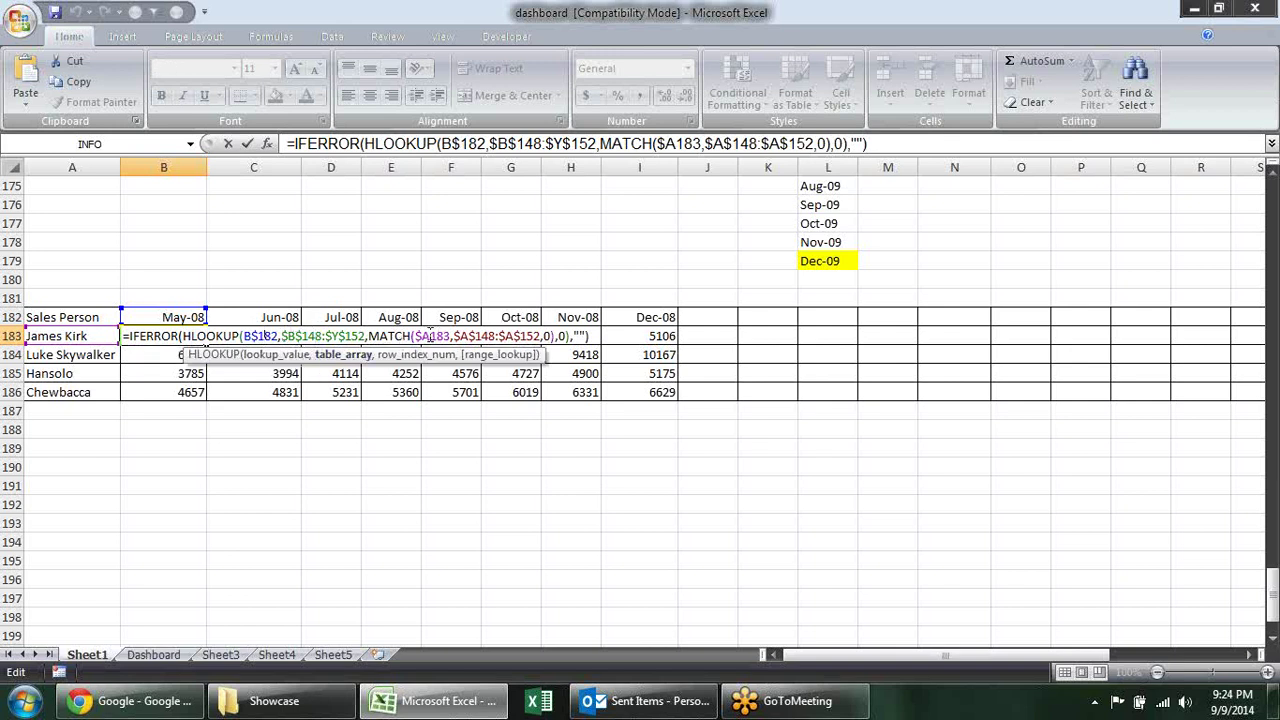
{"action": "left_click_drag", "start_coordinate": [399, 337], "coordinate": [558, 337]}
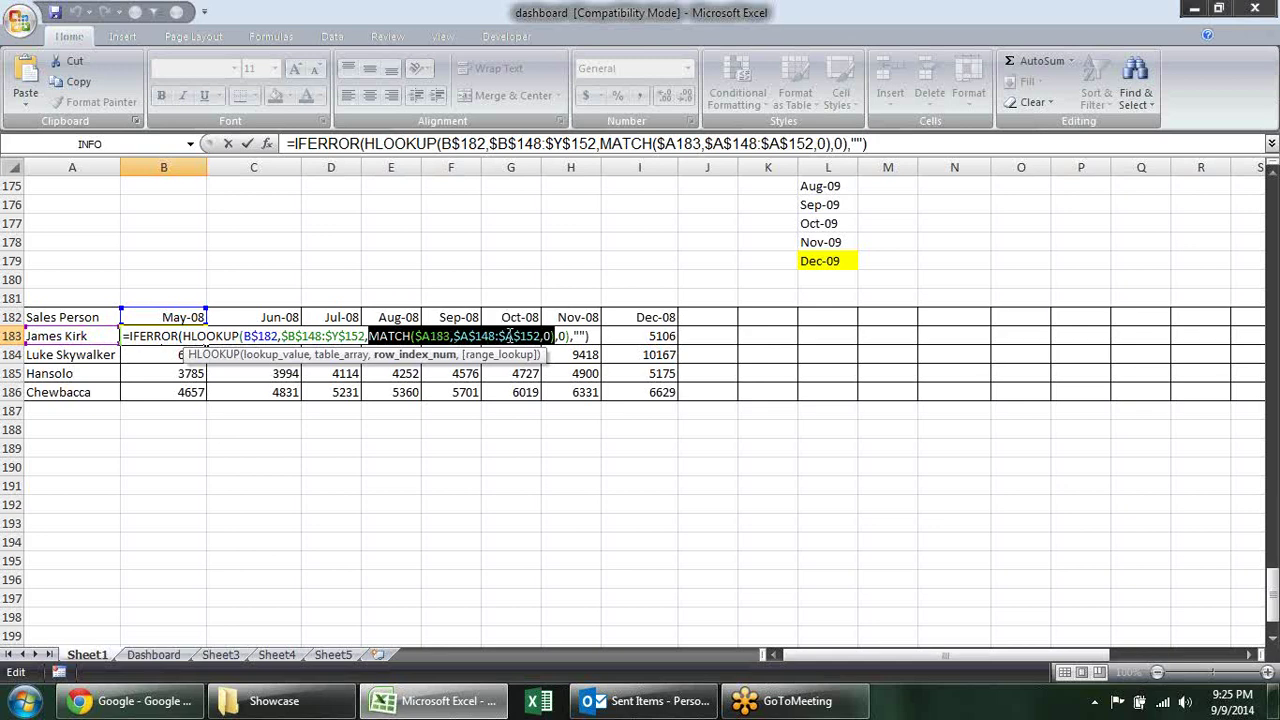
{"action": "key", "text": "Escape"}
{"action": "scroll", "coordinate": [173, 270], "scroll_direction": "up", "scroll_amount": 4}
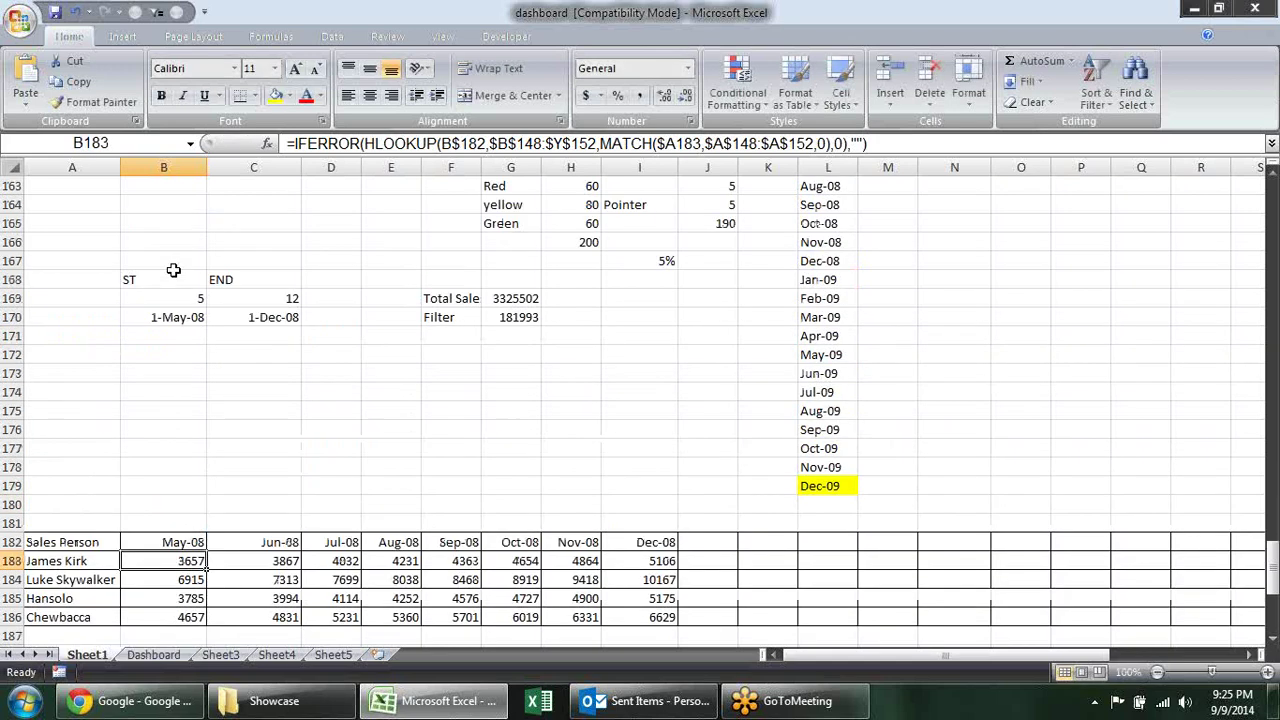
{"action": "scroll", "coordinate": [173, 270], "scroll_direction": "up", "scroll_amount": 4}
{"action": "scroll", "coordinate": [173, 270], "scroll_direction": "up", "scroll_amount": 2}
{"action": "scroll", "coordinate": [173, 270], "scroll_direction": "up", "scroll_amount": 1}
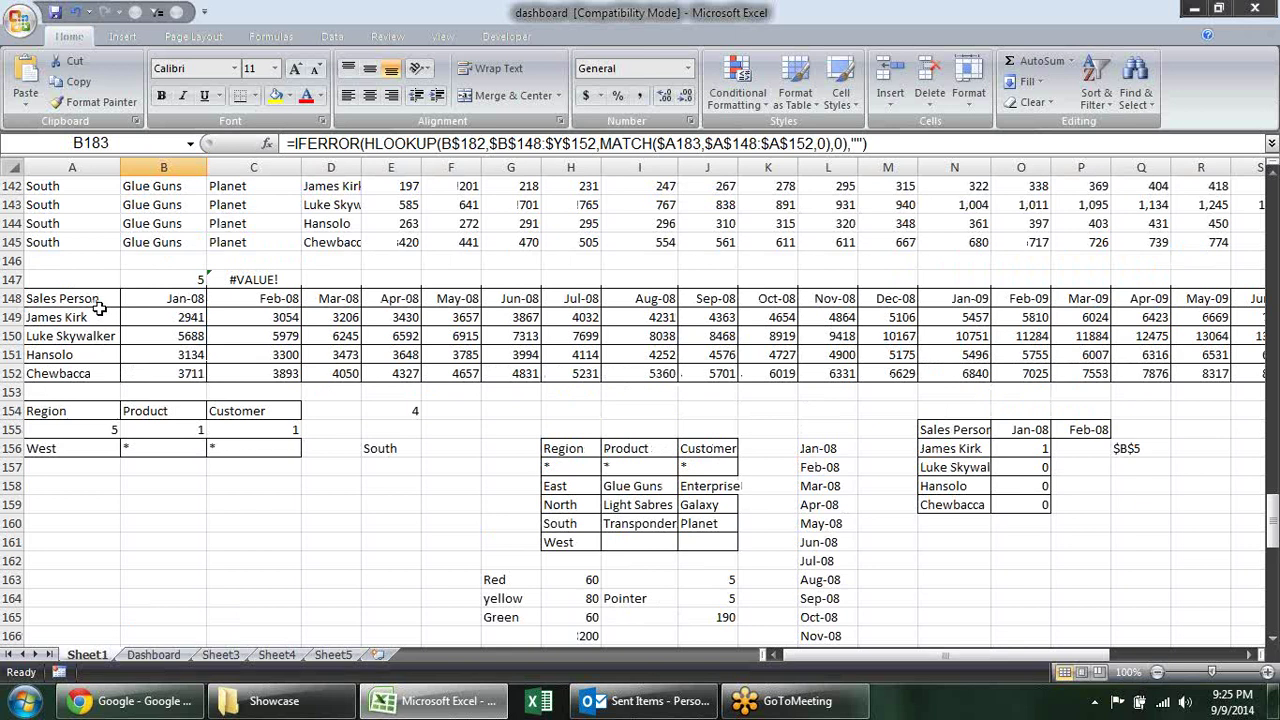
{"action": "left_click_drag", "start_coordinate": [93, 300], "coordinate": [92, 365]}
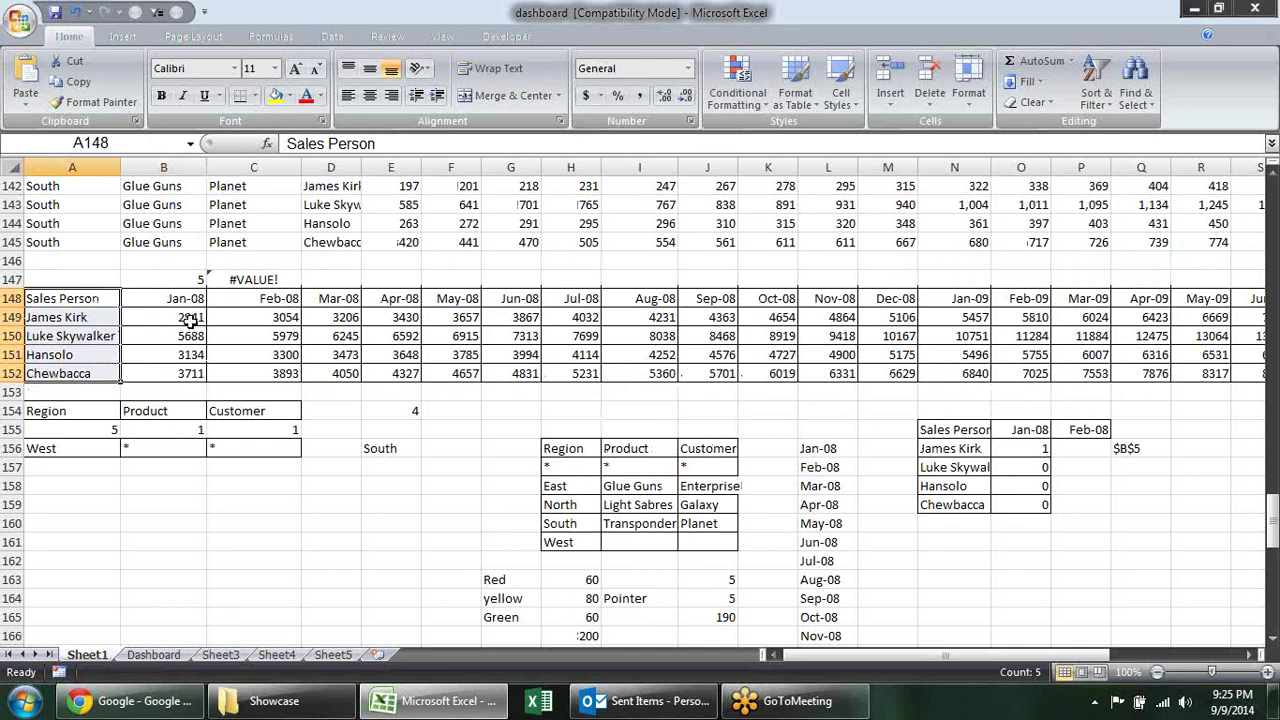
{"action": "scroll", "coordinate": [420, 342], "scroll_direction": "down", "scroll_amount": 1}
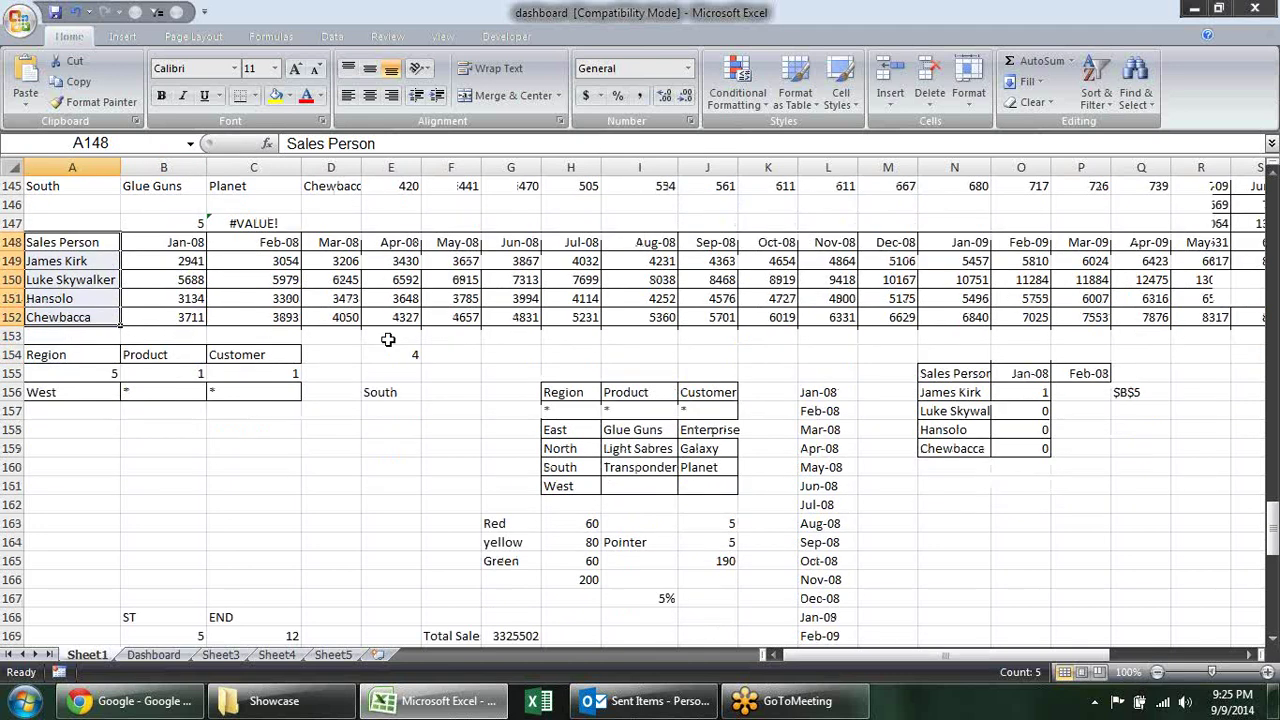
{"action": "scroll", "coordinate": [412, 347], "scroll_direction": "down", "scroll_amount": 4}
{"action": "scroll", "coordinate": [412, 347], "scroll_direction": "down", "scroll_amount": 6}
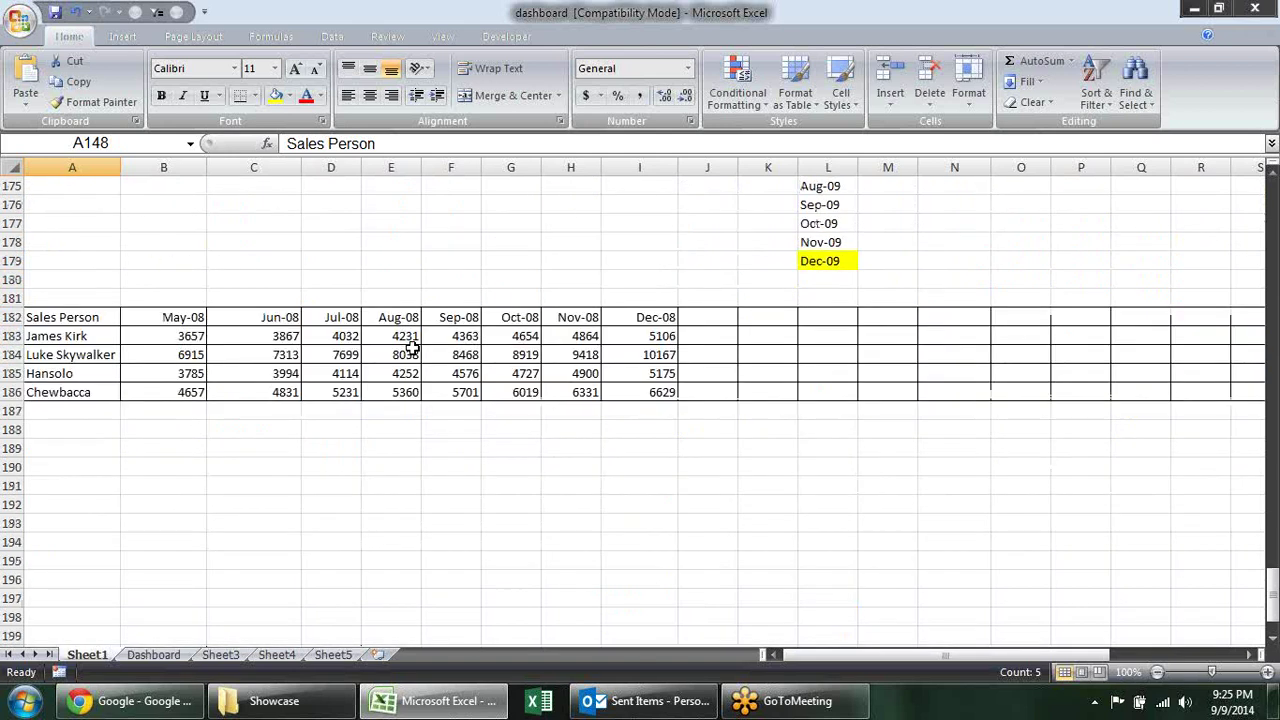
{"action": "left_click", "coordinate": [200, 335]}
{"action": "key", "text": "F2"}
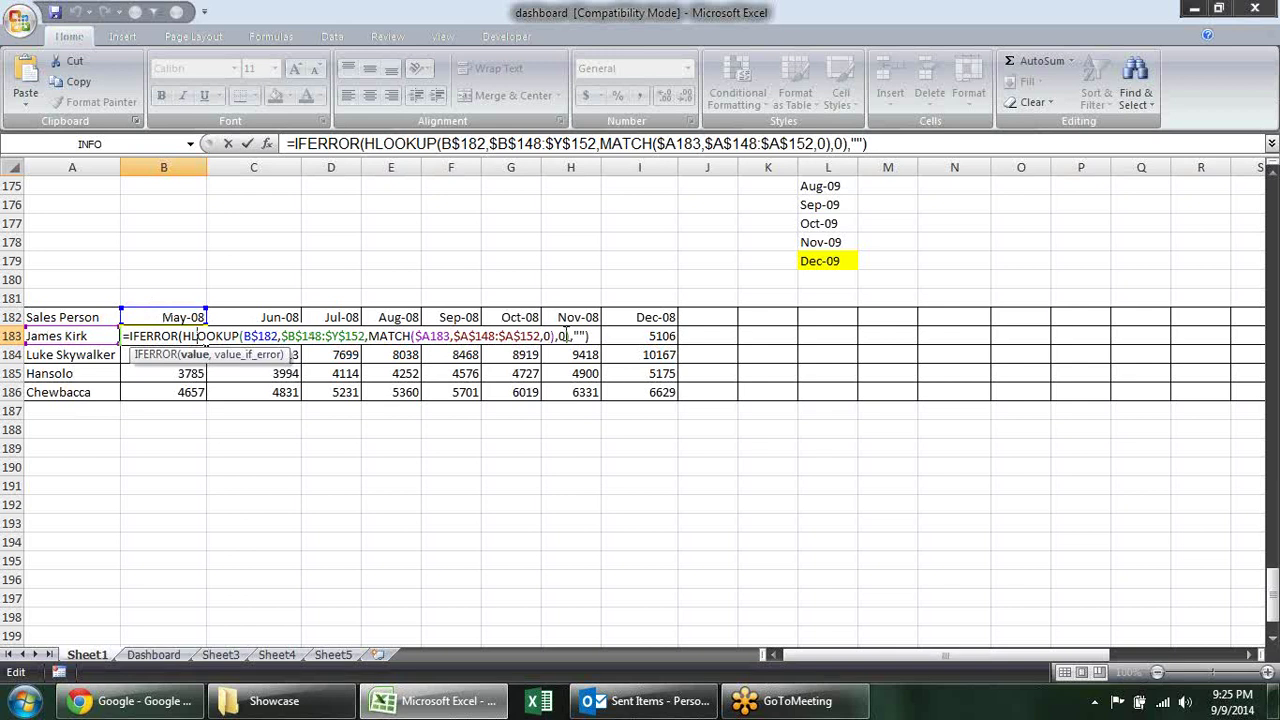
{"action": "key", "text": "Return"}
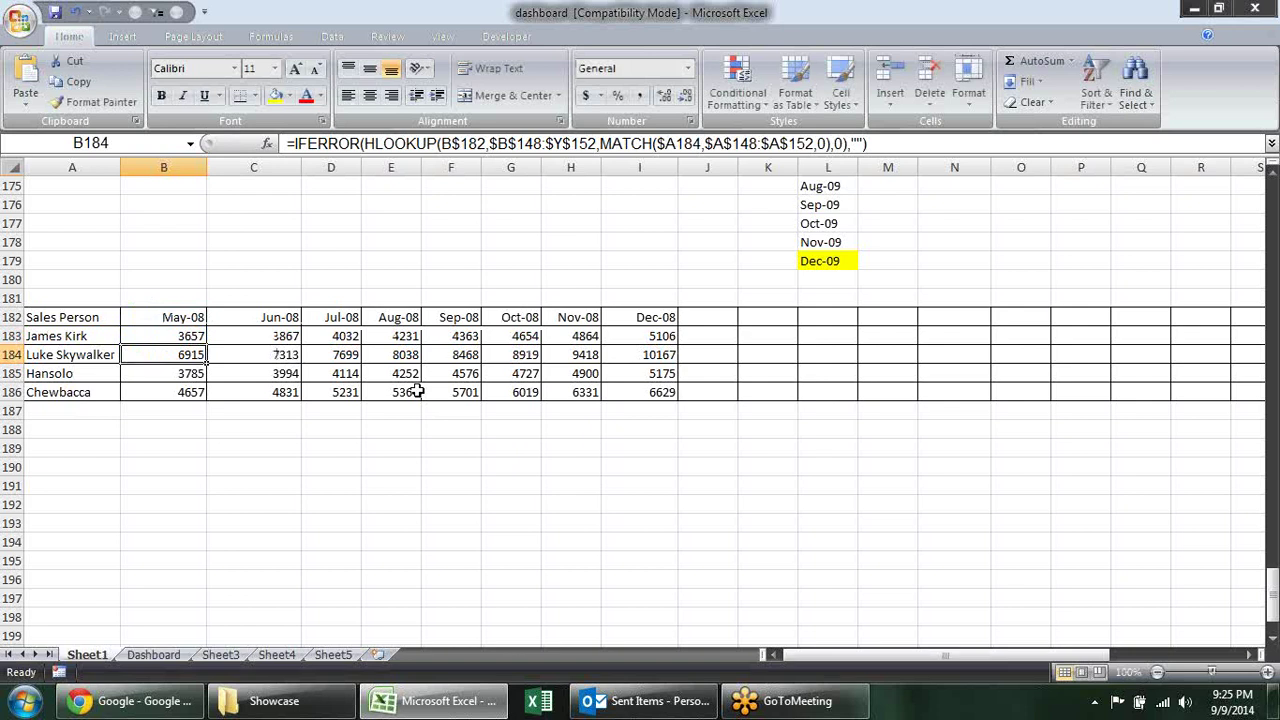
{"action": "left_click", "coordinate": [358, 378]}
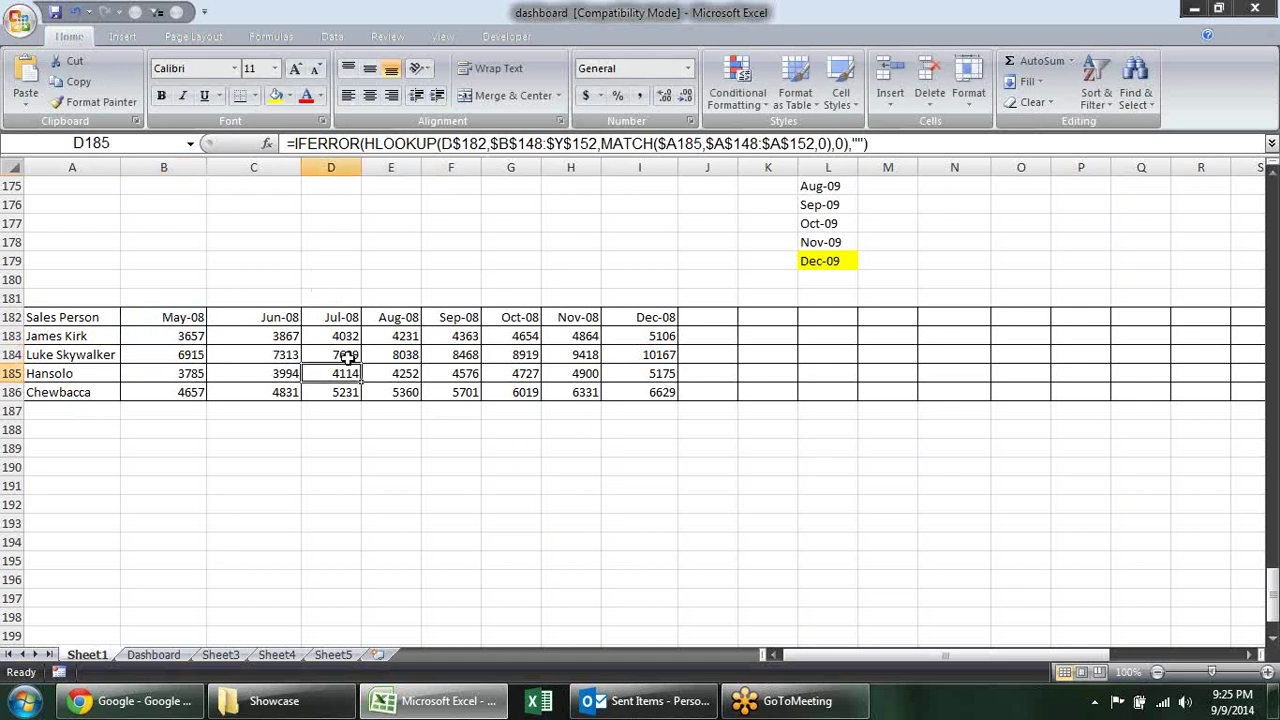
{"action": "left_click", "coordinate": [344, 355]}
{"action": "left_click", "coordinate": [284, 352]}
{"action": "left_click", "coordinate": [228, 333]}
{"action": "left_click", "coordinate": [178, 318]}
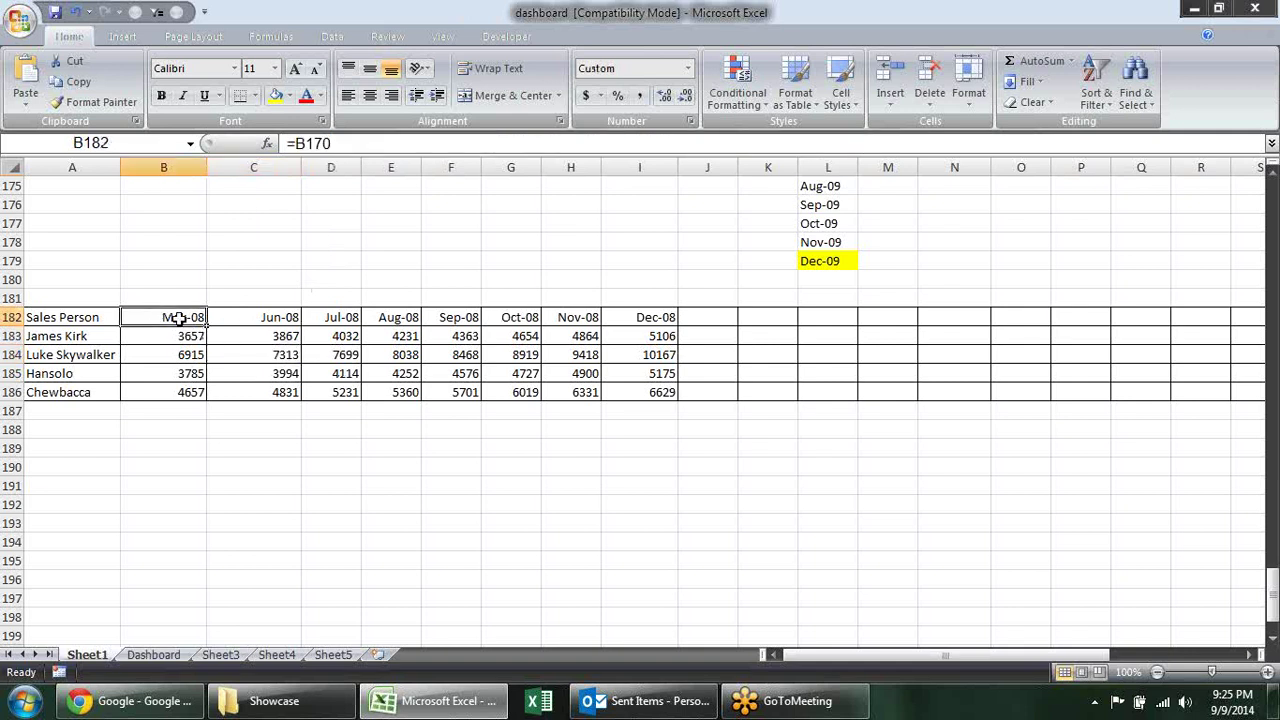
{"action": "scroll", "coordinate": [178, 318], "scroll_direction": "up", "scroll_amount": 7}
{"action": "scroll", "coordinate": [178, 318], "scroll_direction": "up", "scroll_amount": 1}
{"action": "scroll", "coordinate": [176, 320], "scroll_direction": "up", "scroll_amount": 3}
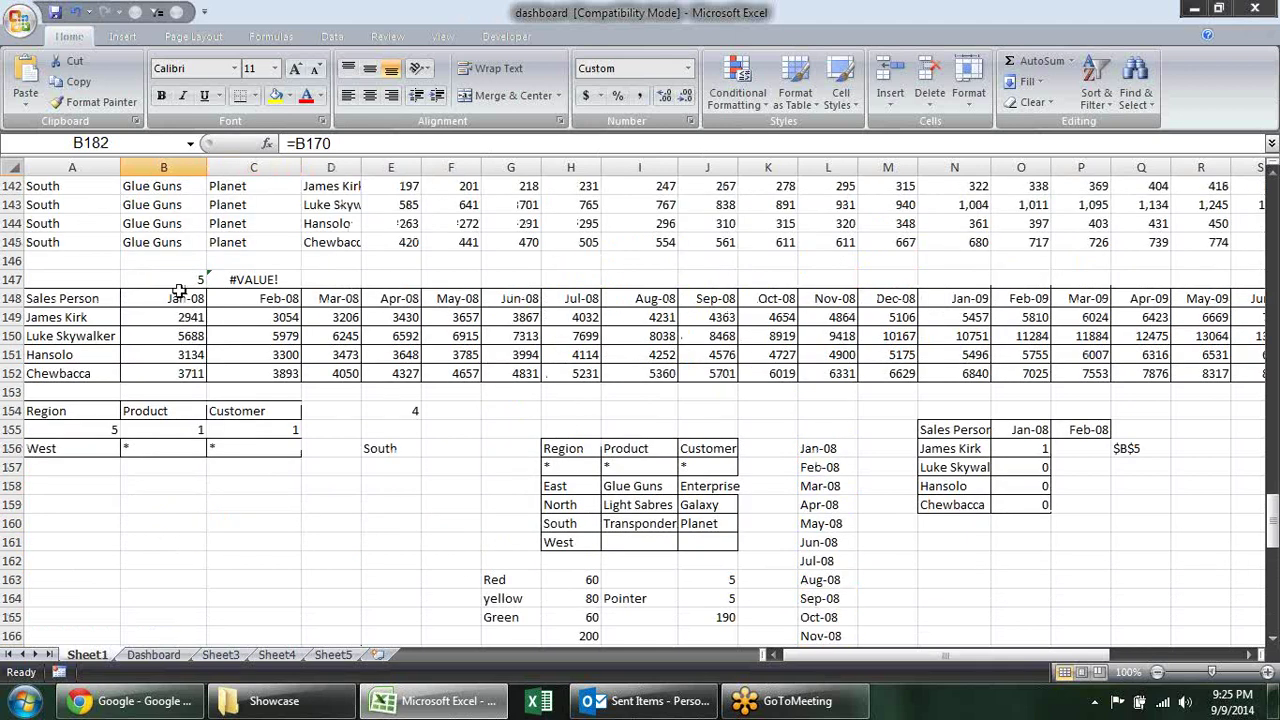
{"action": "left_click_drag", "start_coordinate": [174, 320], "coordinate": [246, 326]}
{"action": "left_click", "coordinate": [200, 297]}
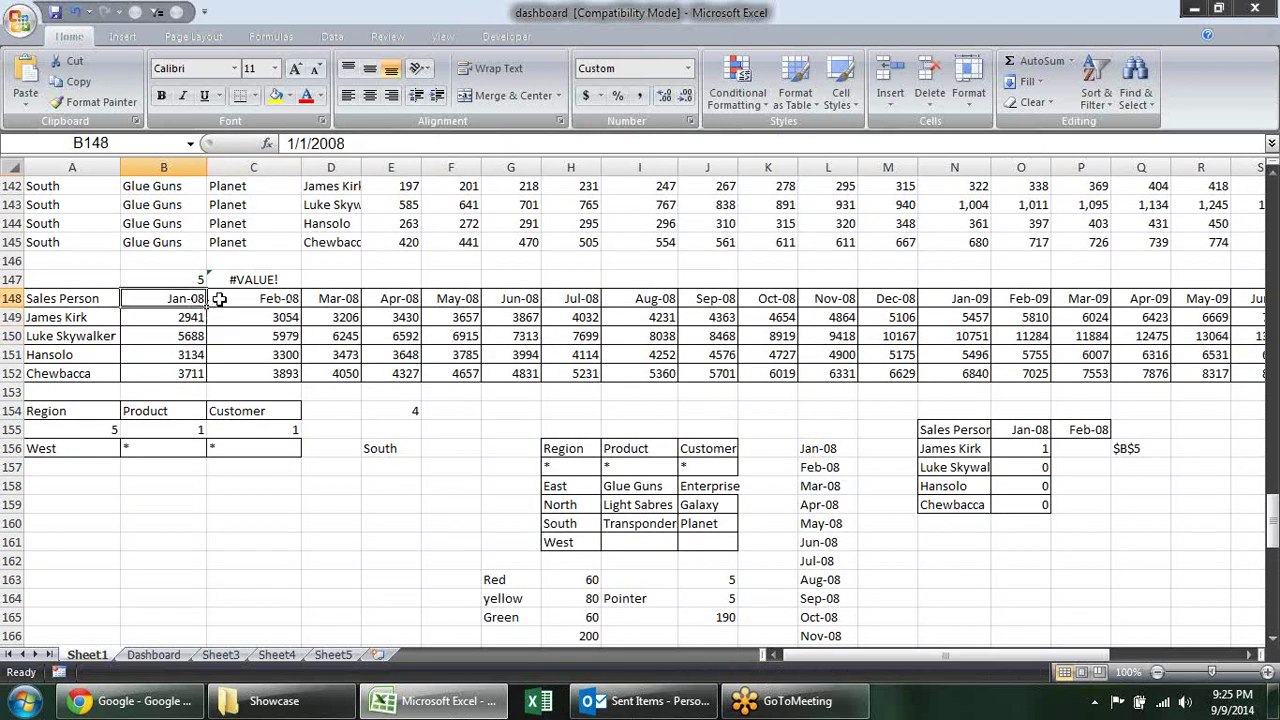
{"action": "mouse_move", "coordinate": [178, 294]}
{"action": "left_mouse_down"}
{"action": "mouse_move", "coordinate": [509, 294]}
{"action": "mouse_move", "coordinate": [806, 342]}
{"action": "mouse_move", "coordinate": [828, 374]}
{"action": "left_mouse_up"}
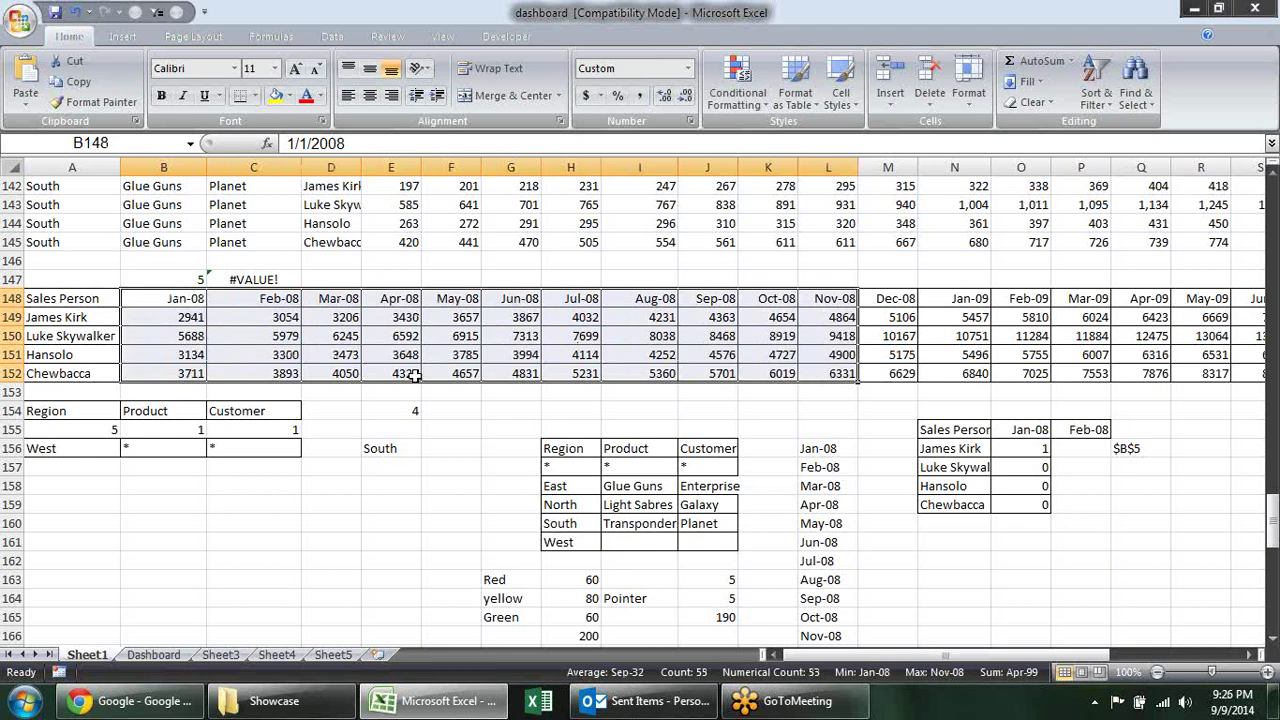
{"action": "scroll", "coordinate": [415, 374], "scroll_direction": "down", "scroll_amount": 4}
{"action": "scroll", "coordinate": [415, 374], "scroll_direction": "down", "scroll_amount": 5}
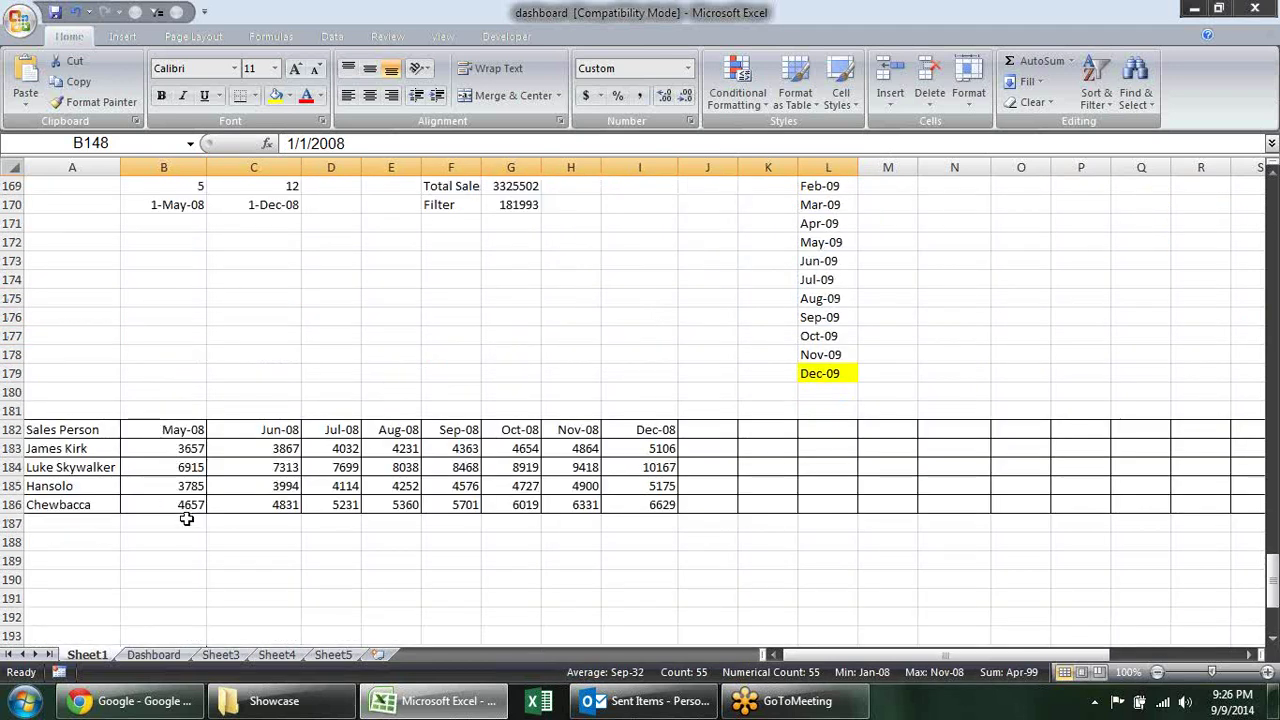
Select the salesperson table A182:Y186 as the chart data range.
{"action": "left_click", "coordinate": [72, 441]}
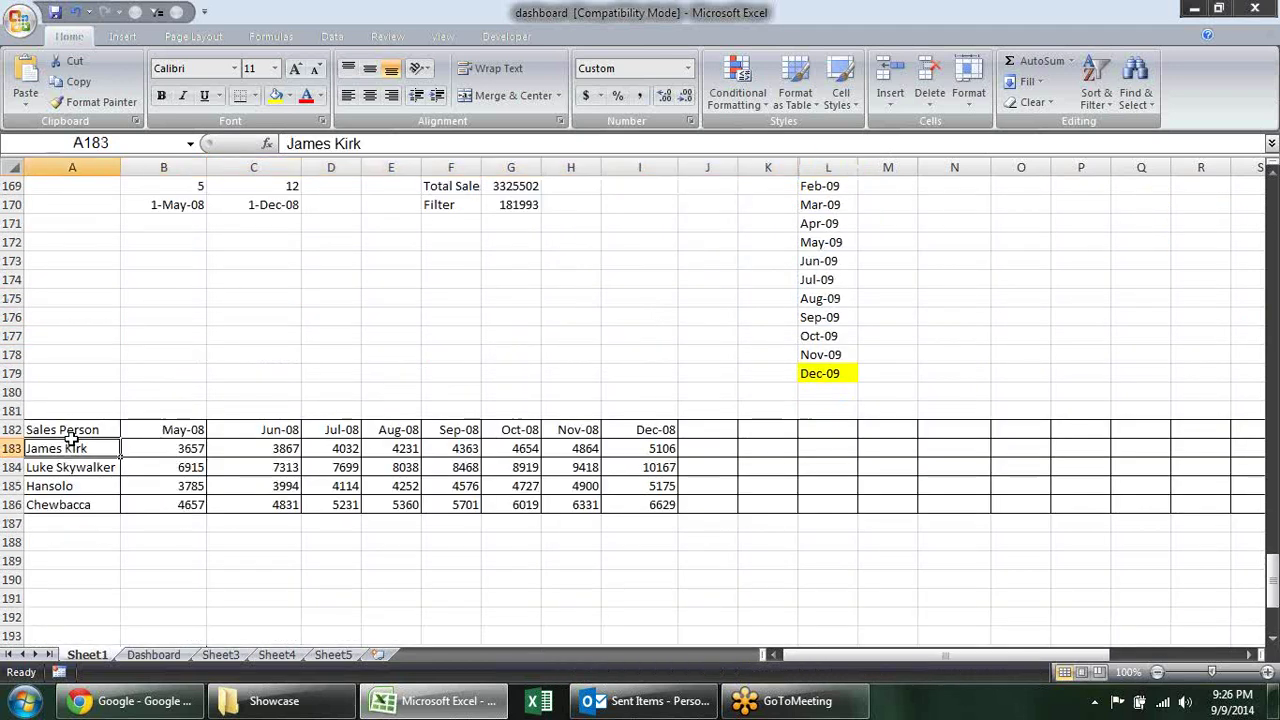
{"action": "left_click_drag", "start_coordinate": [72, 441], "coordinate": [654, 457]}
{"action": "left_click_drag", "start_coordinate": [63, 429], "coordinate": [1172, 492]}
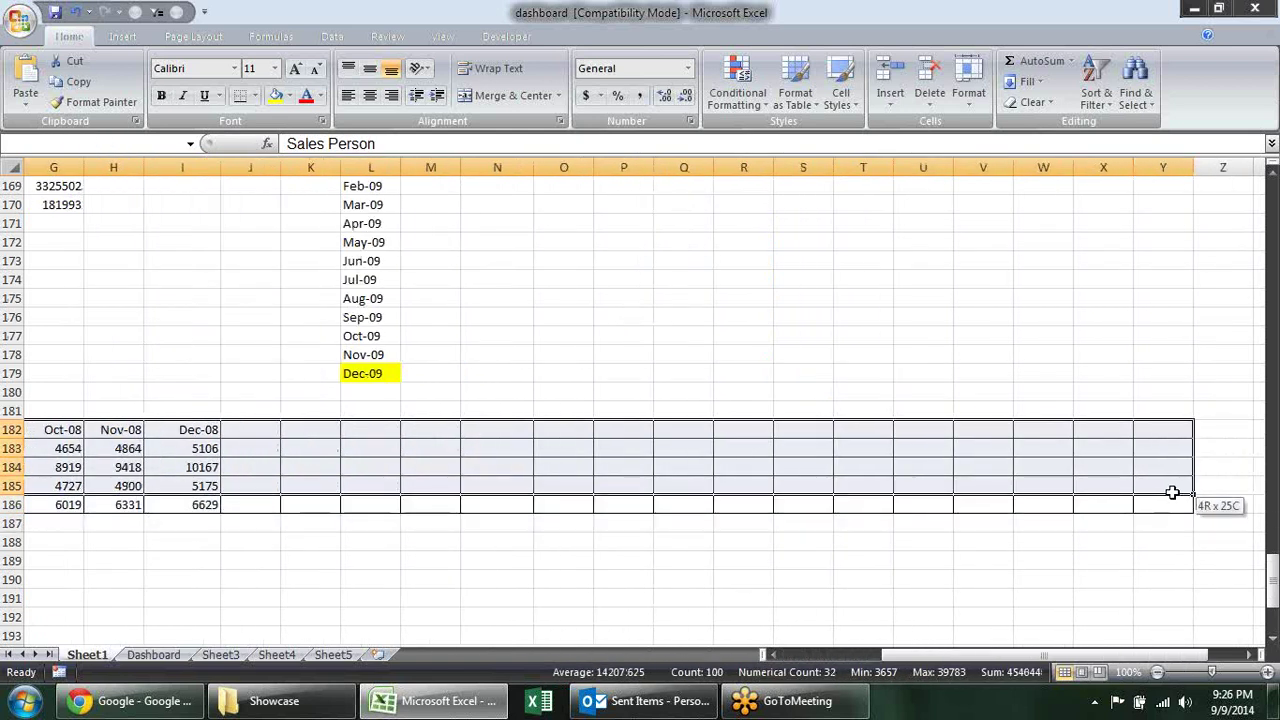
{"action": "left_click_drag", "start_coordinate": [1172, 492], "coordinate": [1180, 505]}
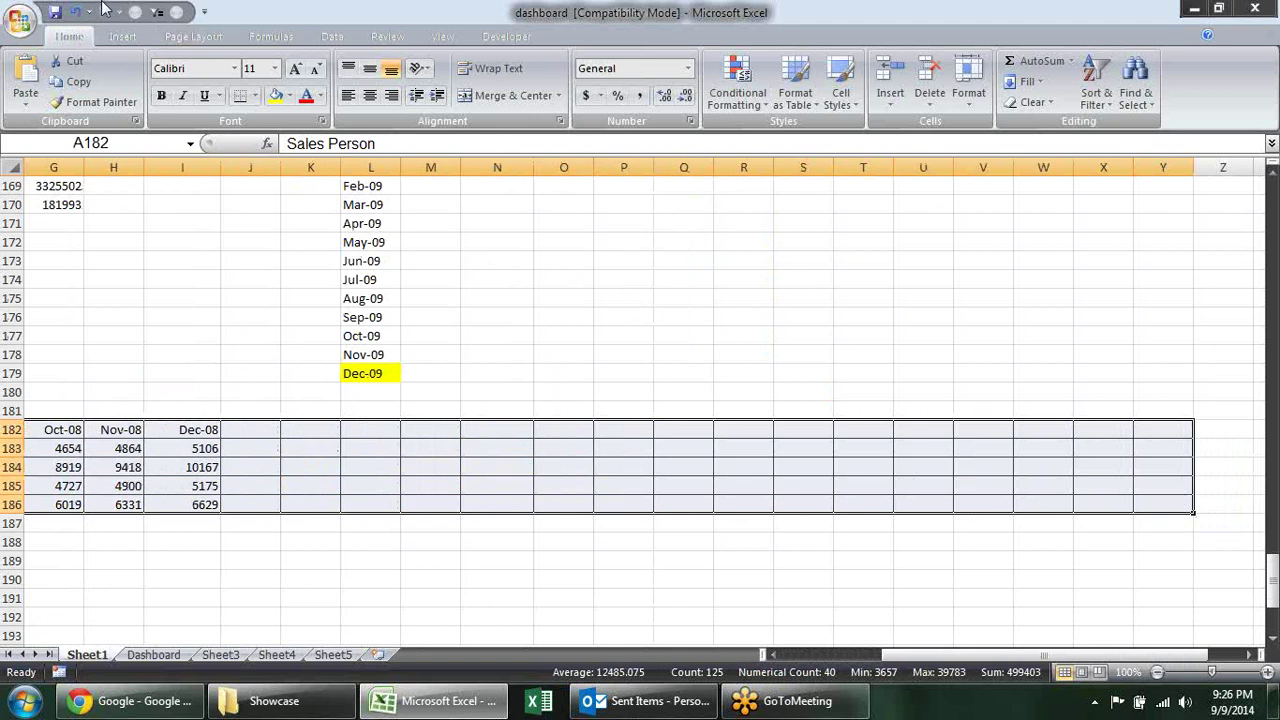
Insert a clustered column chart of the table, then delete it as wrongly built.
{"action": "left_click", "coordinate": [122, 36]}
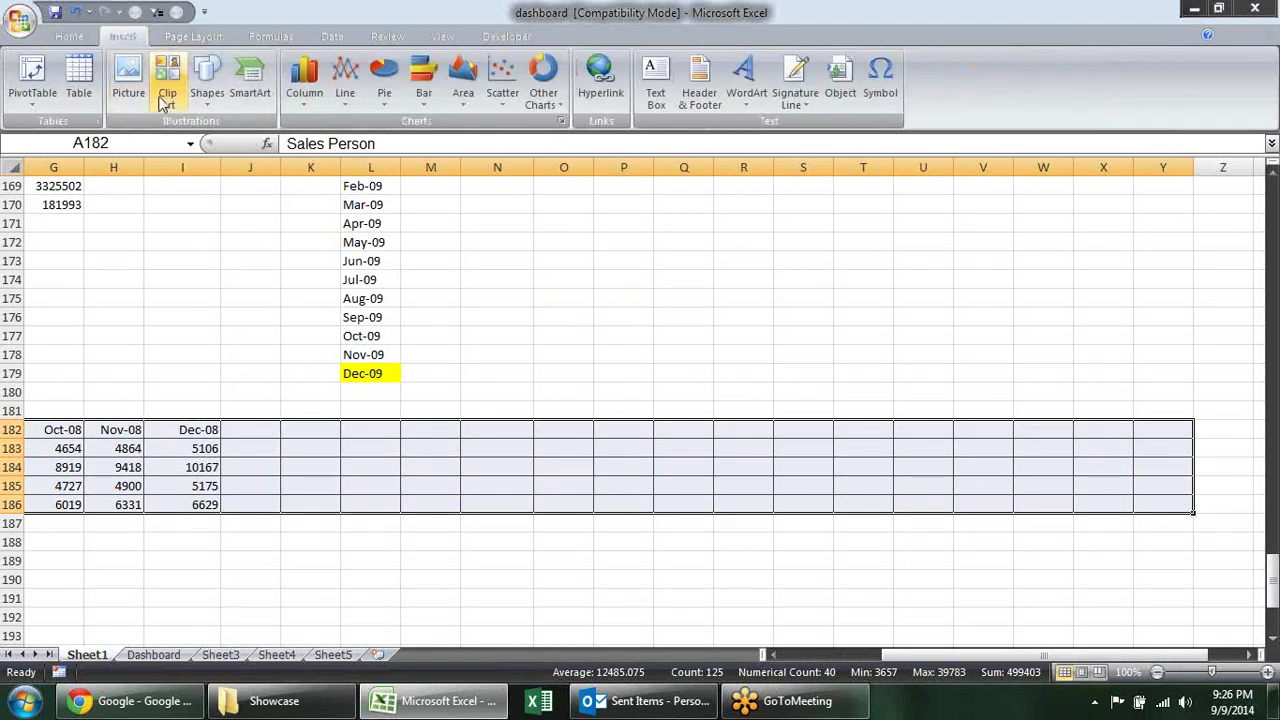
{"action": "left_click", "coordinate": [304, 80]}
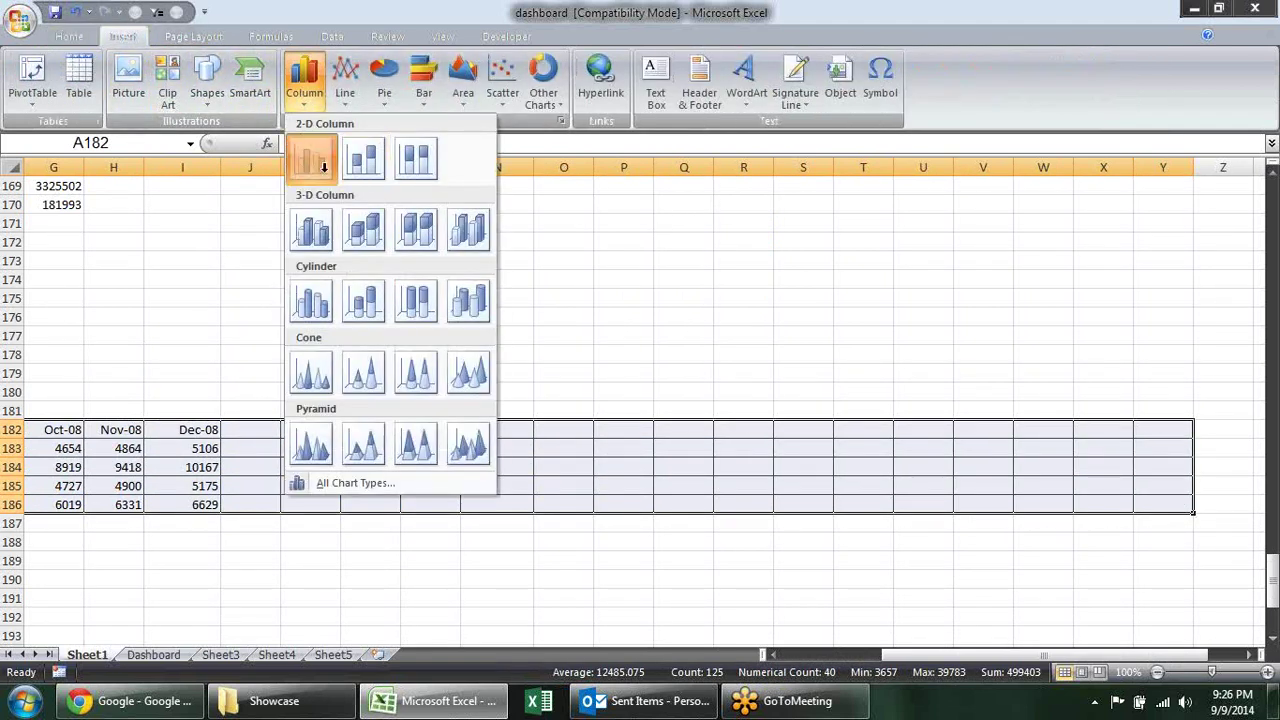
{"action": "left_click", "coordinate": [311, 159]}
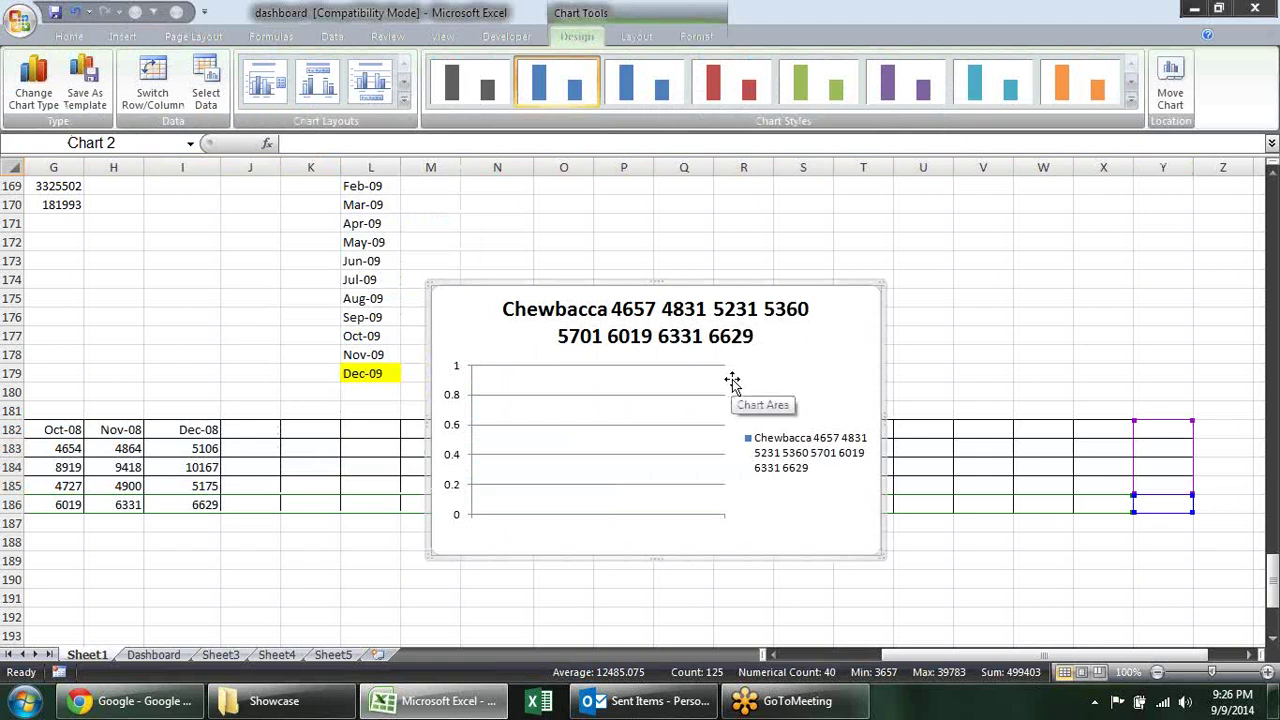
{"action": "key", "text": "Escape"}
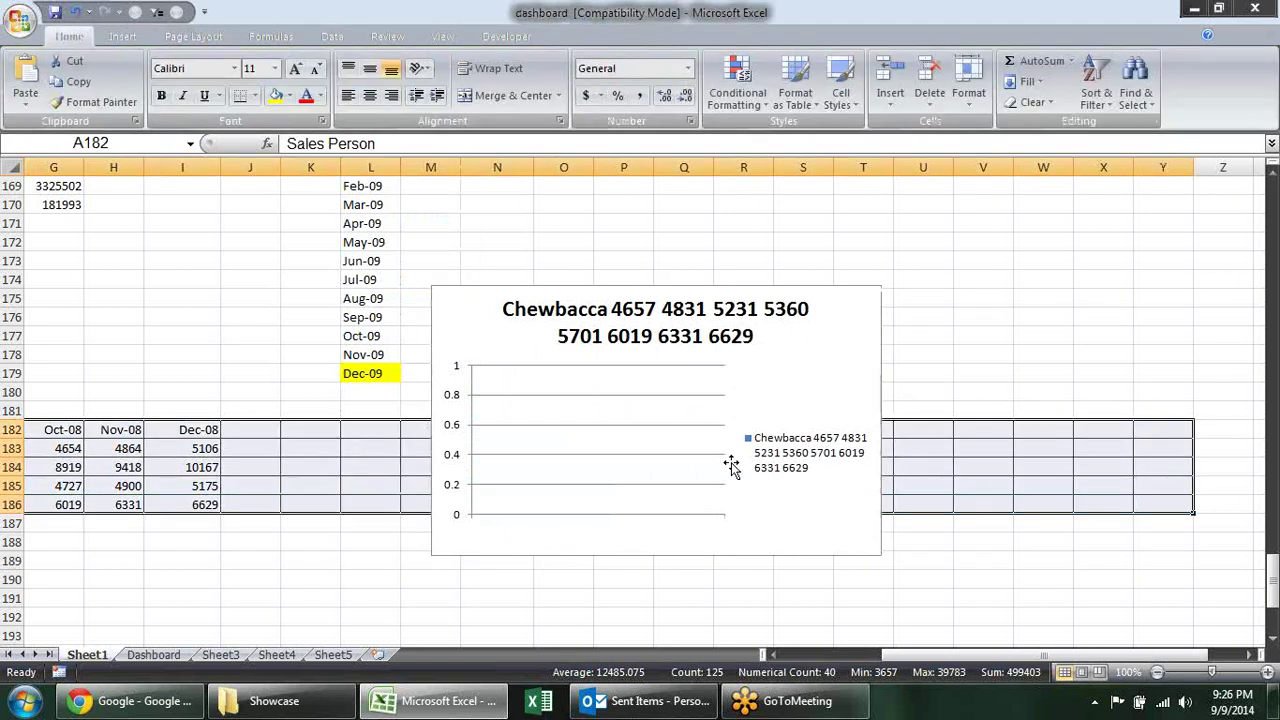
{"action": "left_click", "coordinate": [830, 505]}
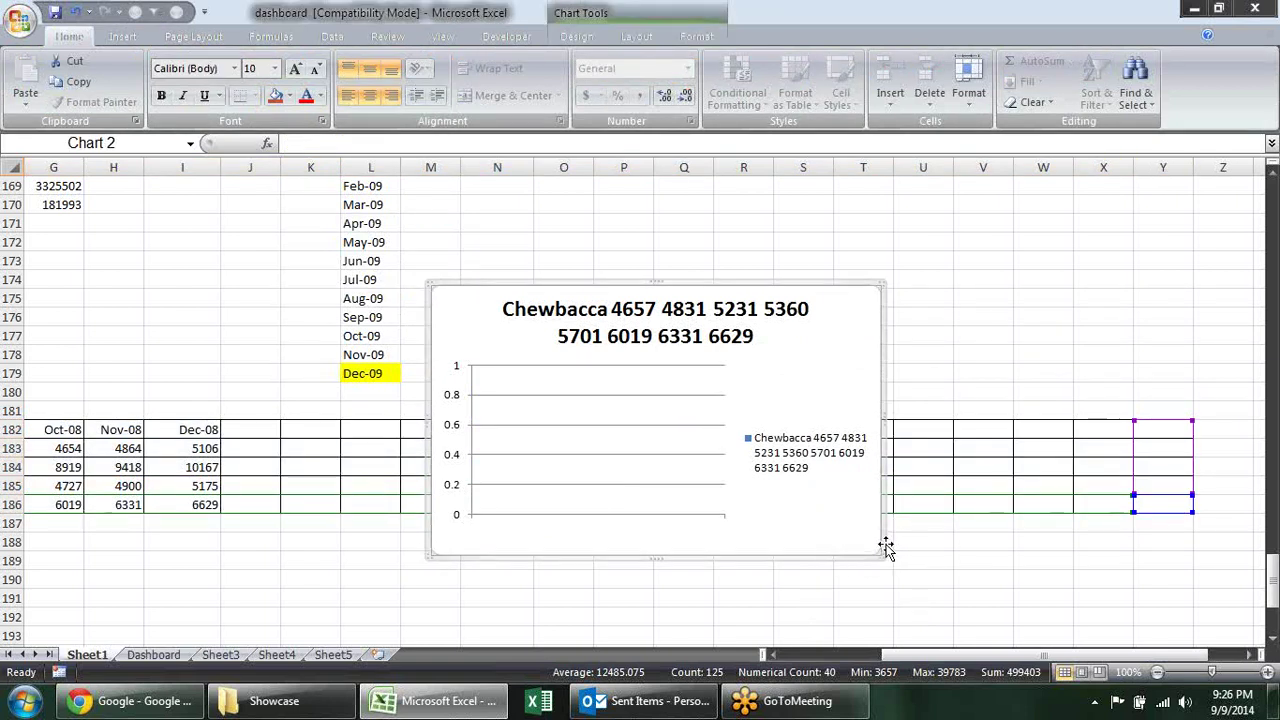
{"action": "key", "text": "Delete"}
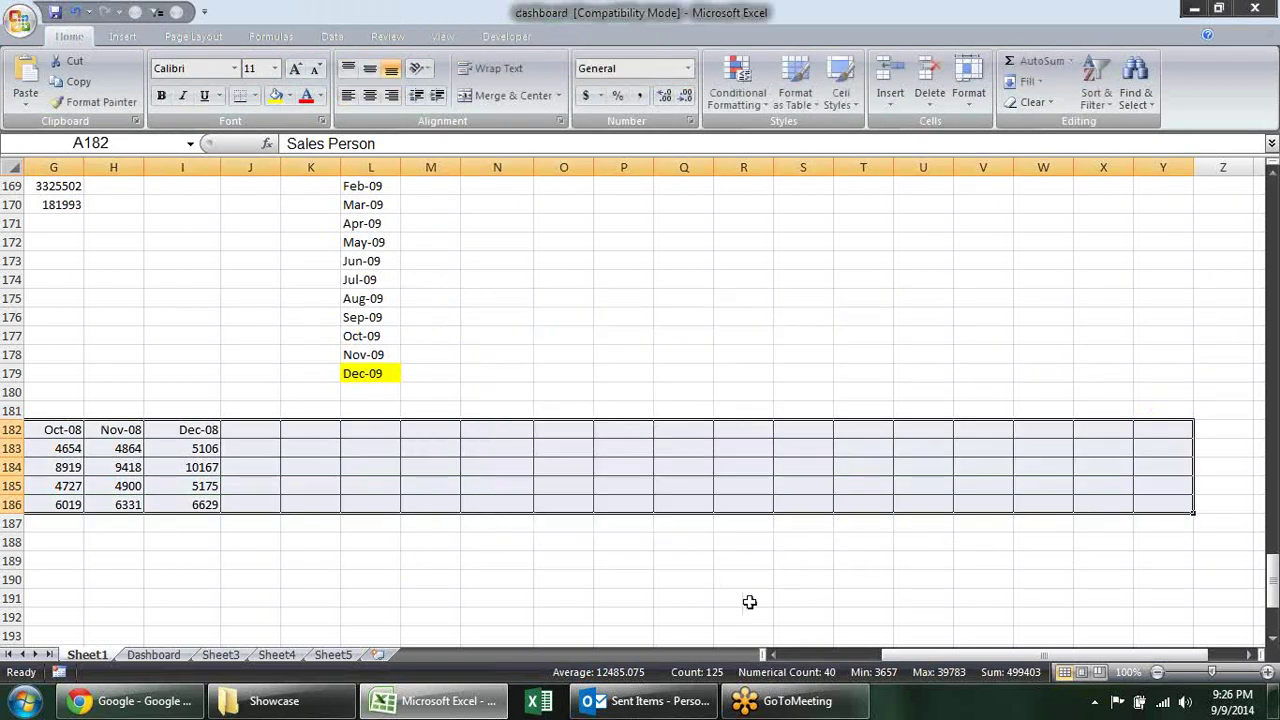
{"action": "left_click_drag", "start_coordinate": [1001, 657], "coordinate": [905, 657]}
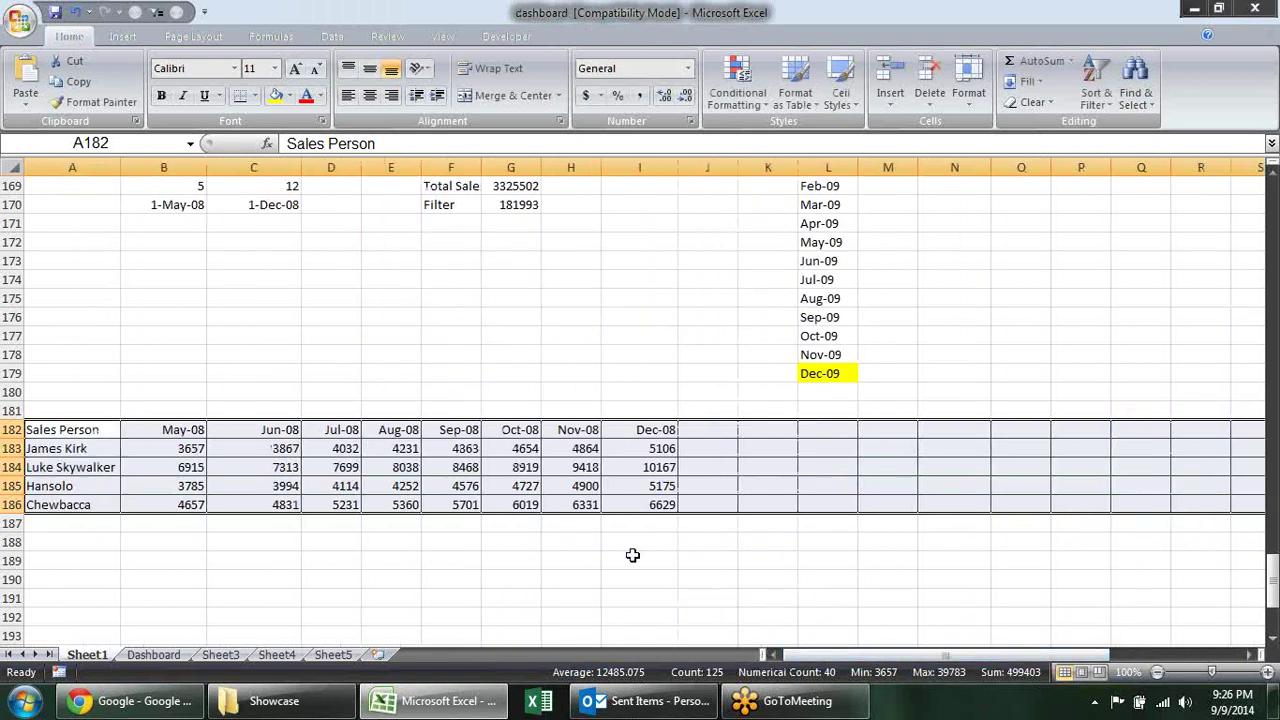
Insert another clustered column chart, switch its rows and columns, then delete this test chart.
{"action": "left_click", "coordinate": [123, 36]}
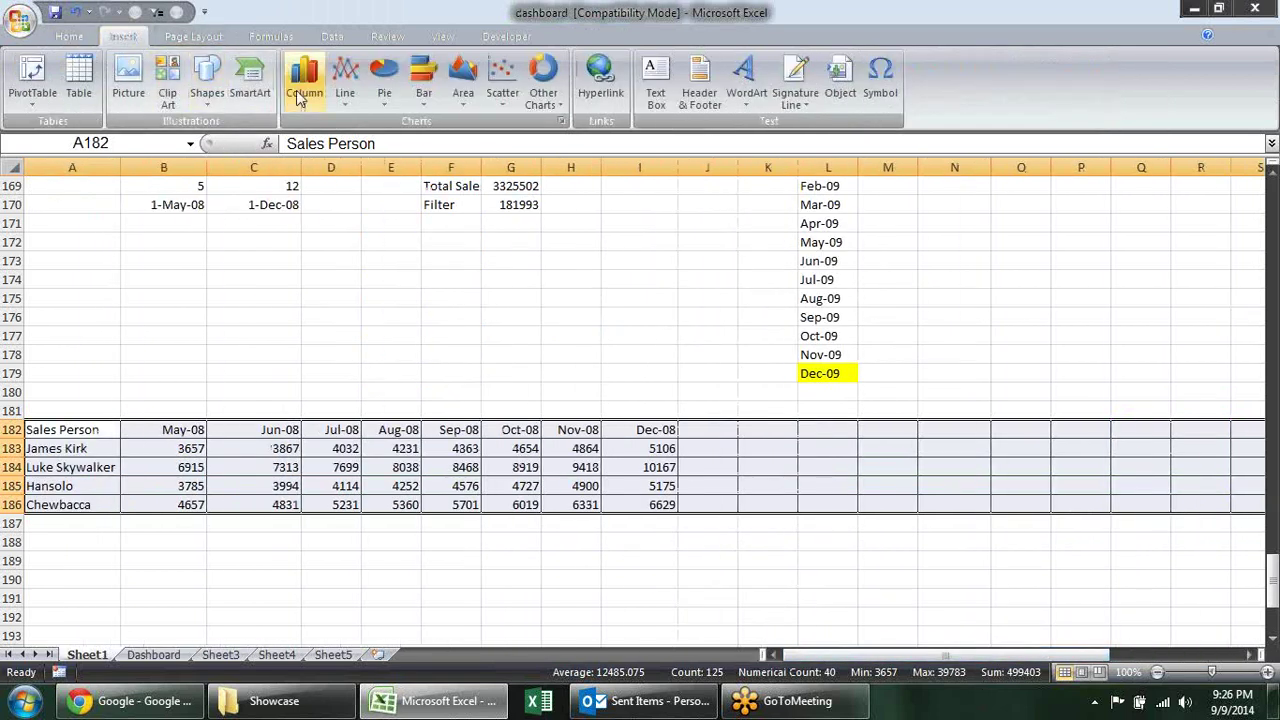
{"action": "left_click", "coordinate": [304, 80]}
{"action": "left_click", "coordinate": [325, 169]}
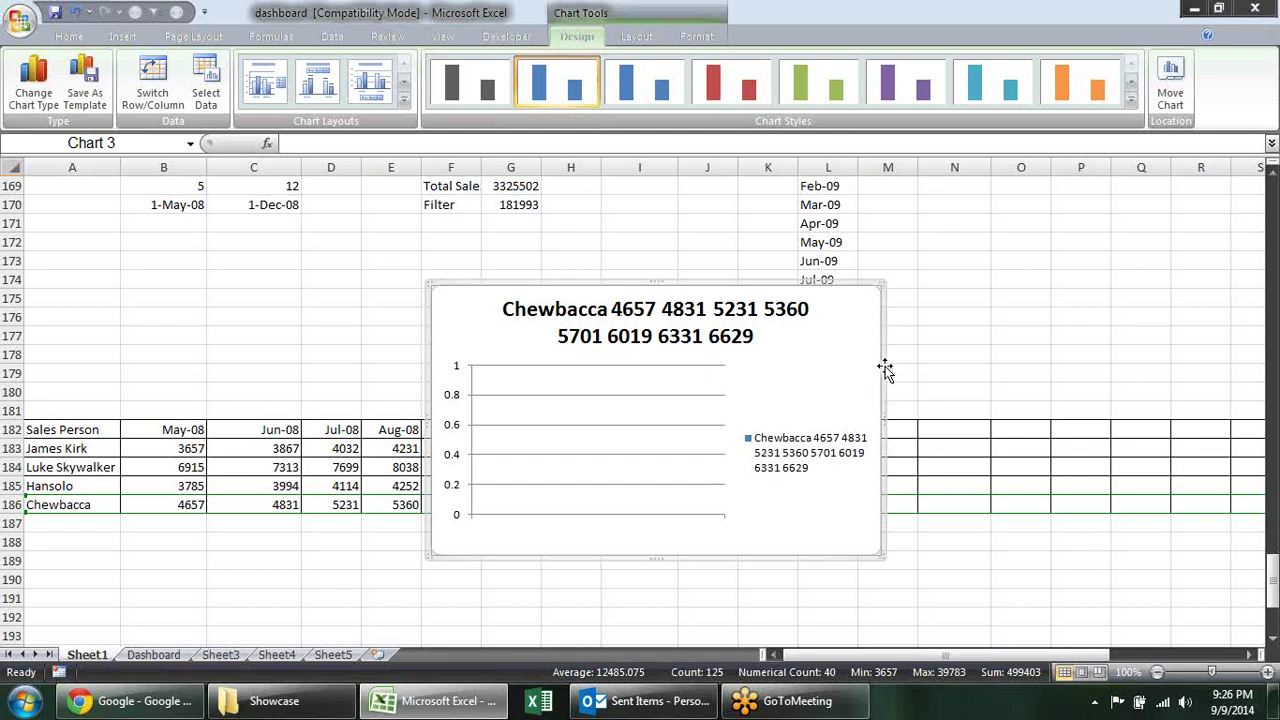
{"action": "left_click", "coordinate": [153, 82]}
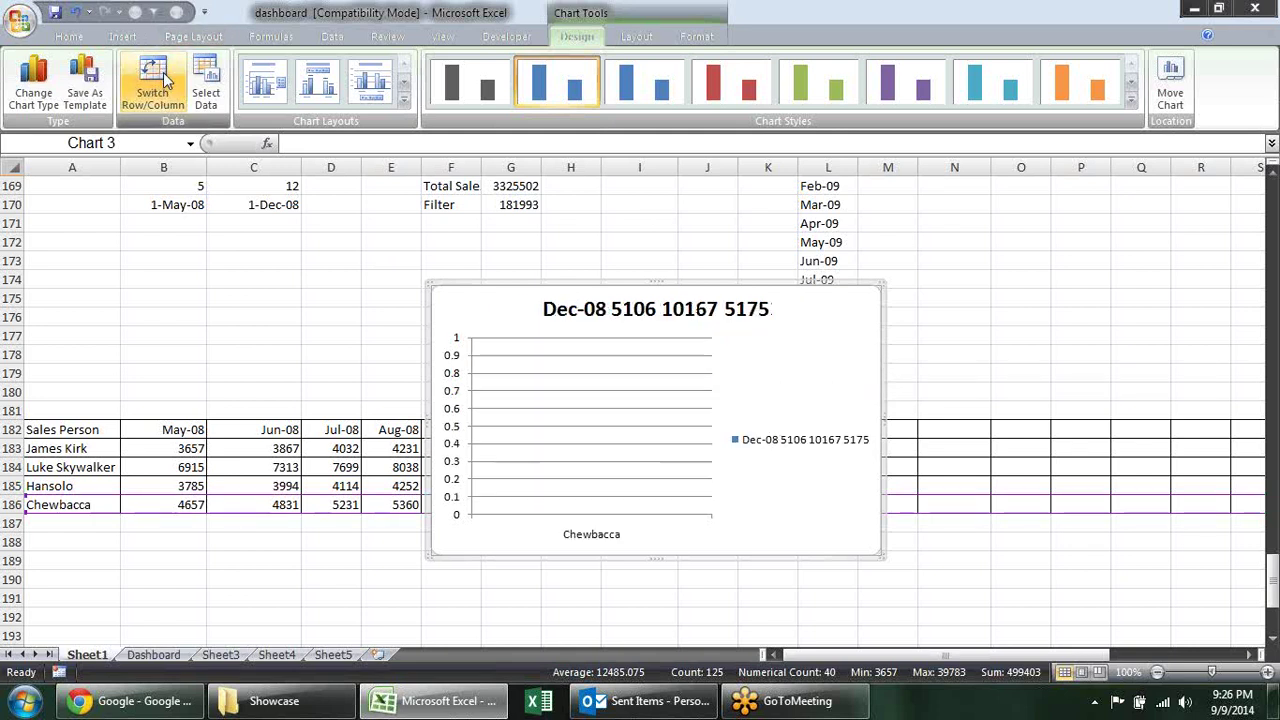
{"action": "left_click", "coordinate": [200, 88]}
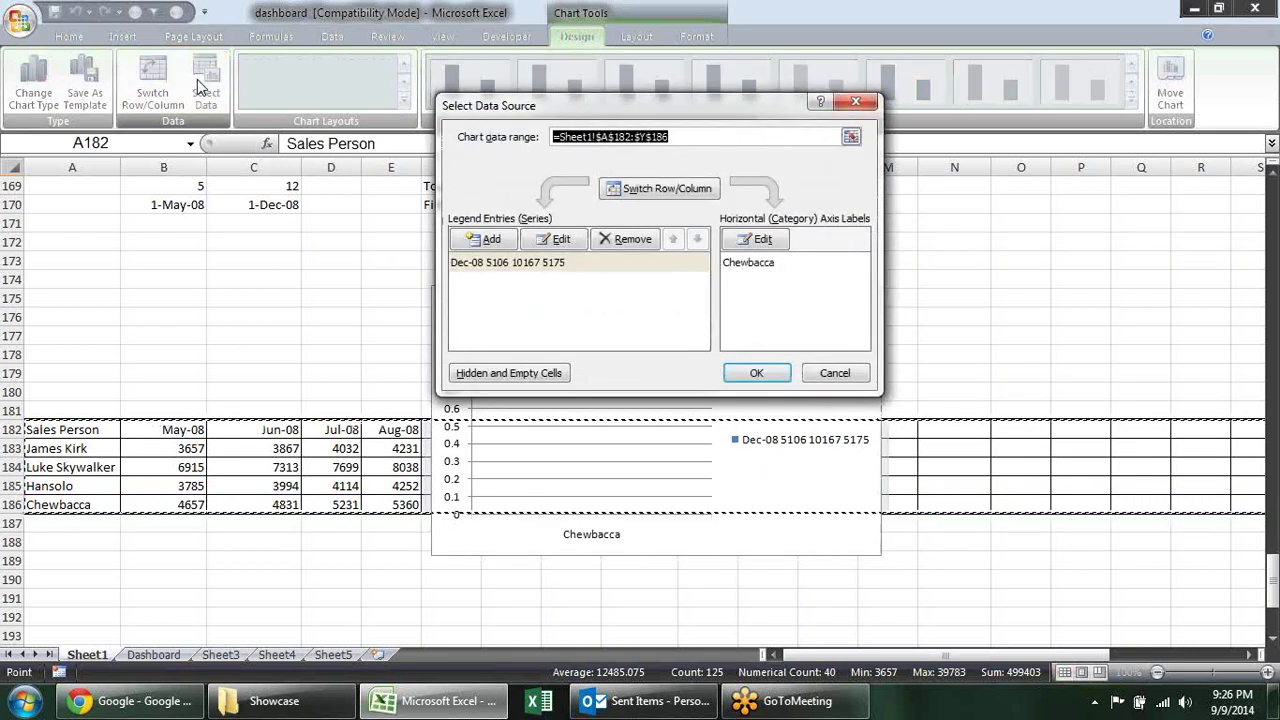
{"action": "key", "text": "Escape"}
{"action": "key", "text": "Escape"}
{"action": "left_click", "coordinate": [700, 310]}
{"action": "left_click", "coordinate": [864, 285]}
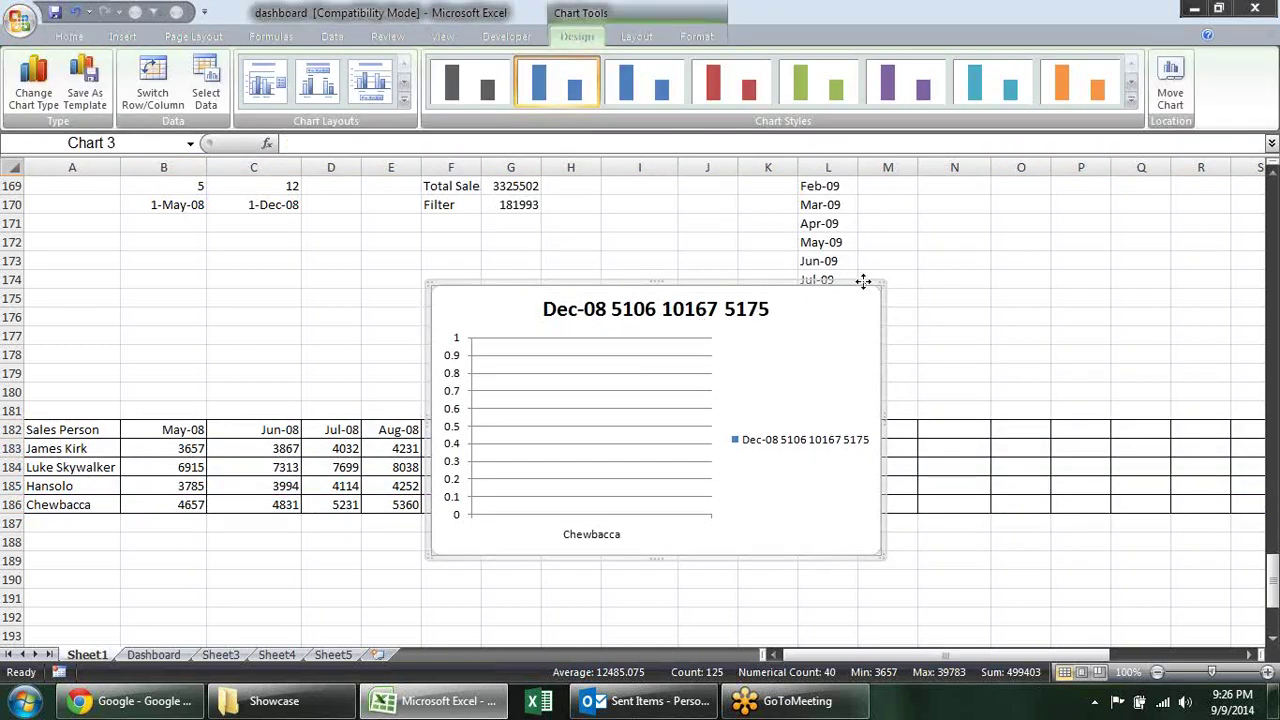
{"action": "key", "text": "Delete"}
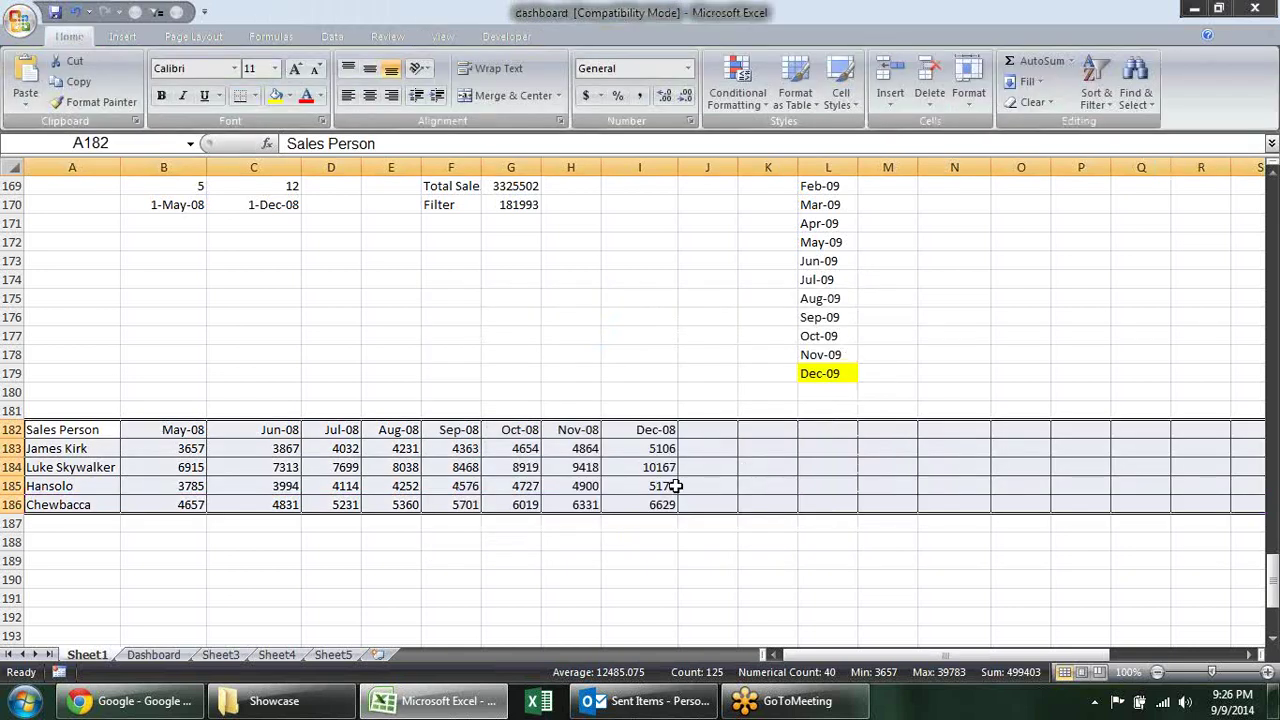
{"action": "left_click", "coordinate": [636, 556]}
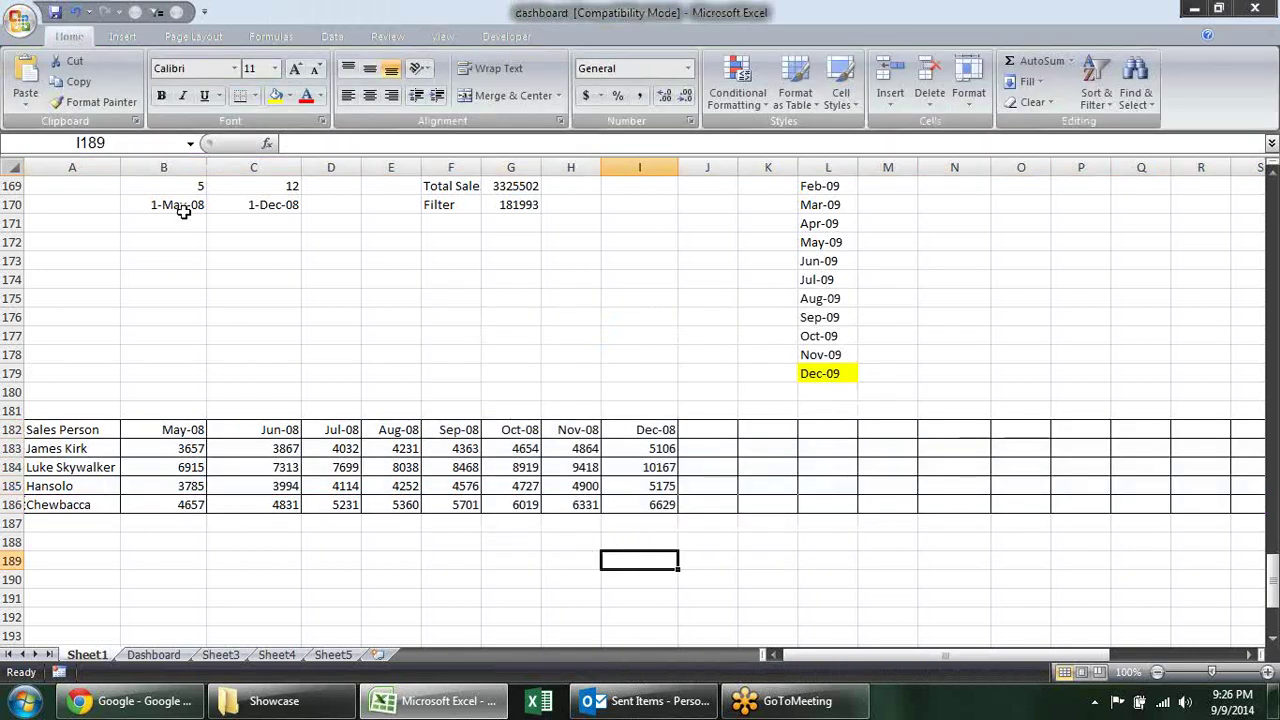
Dismiss the compatibility warning and set ST to 1 and END to 24 in B169:C169.
{"action": "left_click", "coordinate": [188, 182]}
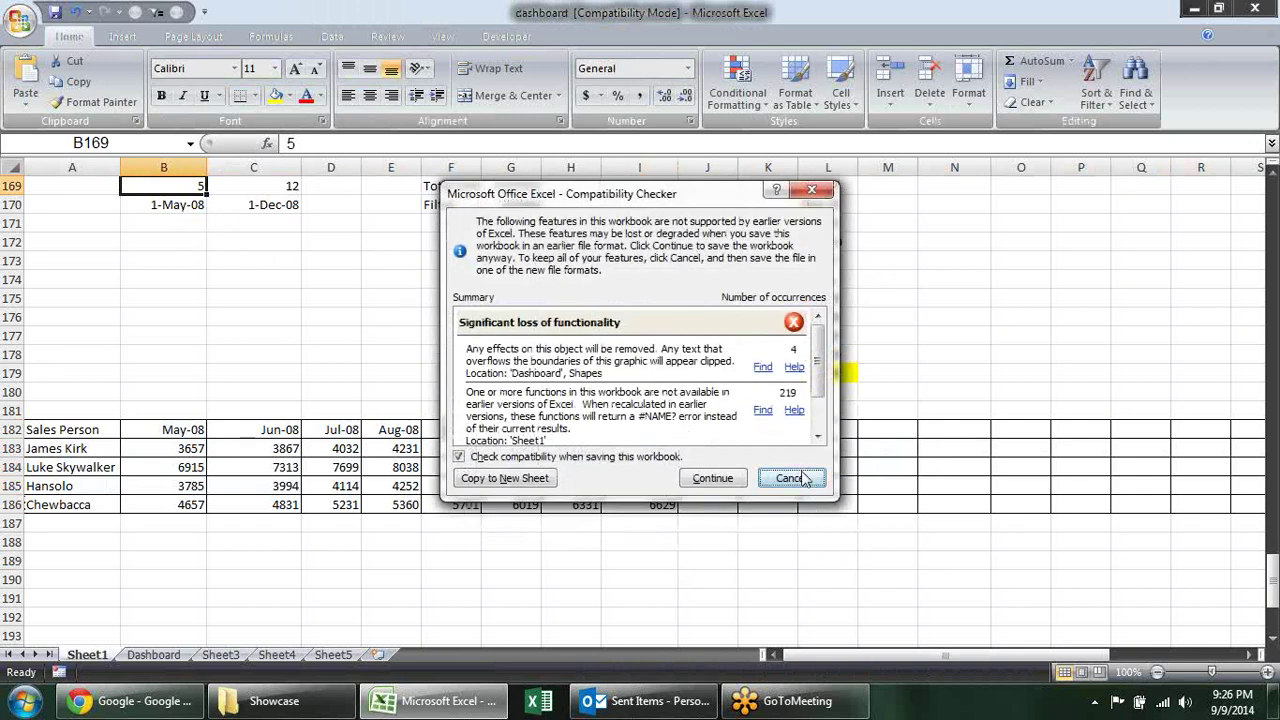
{"action": "left_click", "coordinate": [790, 478]}
{"action": "left_click", "coordinate": [257, 261]}
{"action": "left_click", "coordinate": [196, 187]}
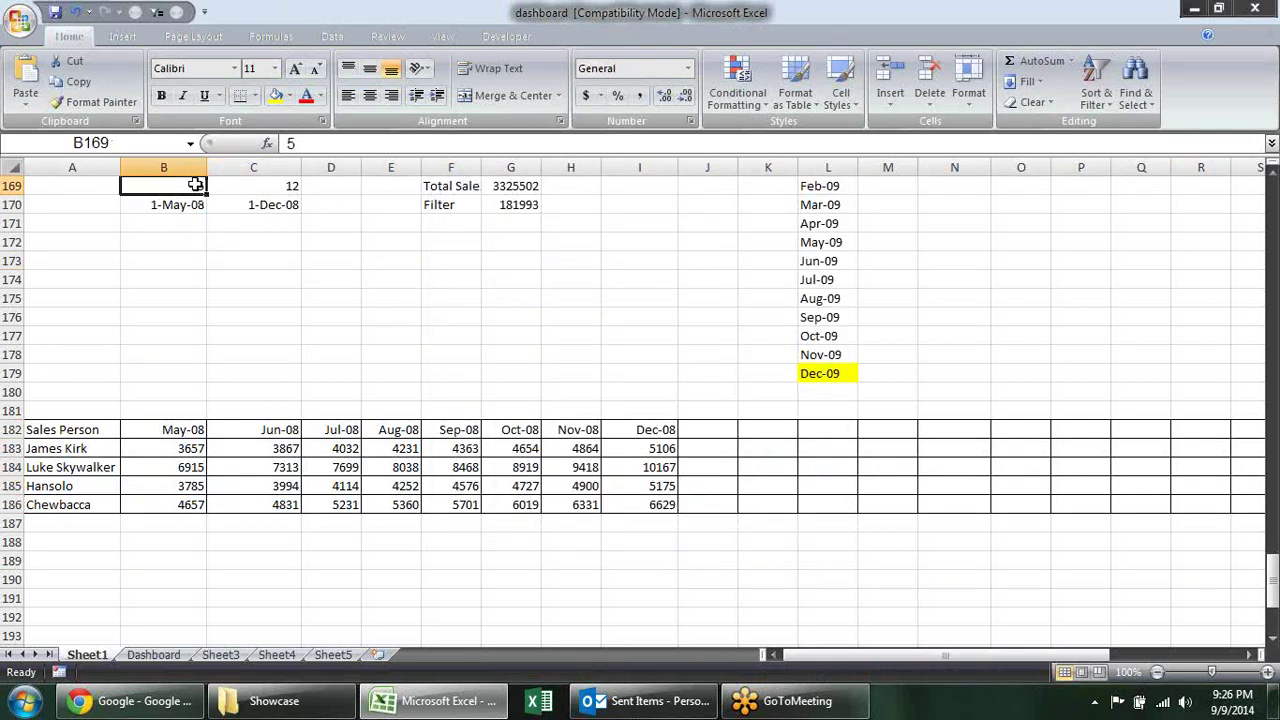
{"action": "type", "text": "1"}
{"action": "key", "text": "Tab"}
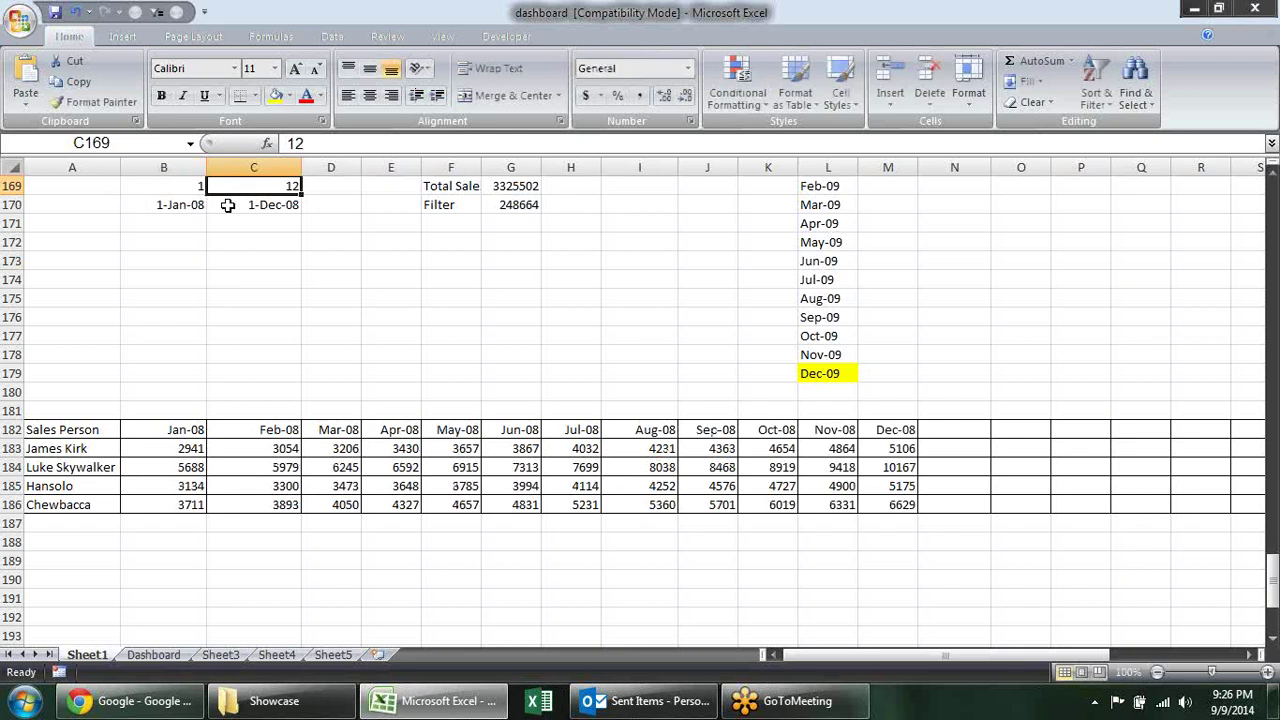
{"action": "type", "text": "24"}
{"action": "key", "text": "Return"}
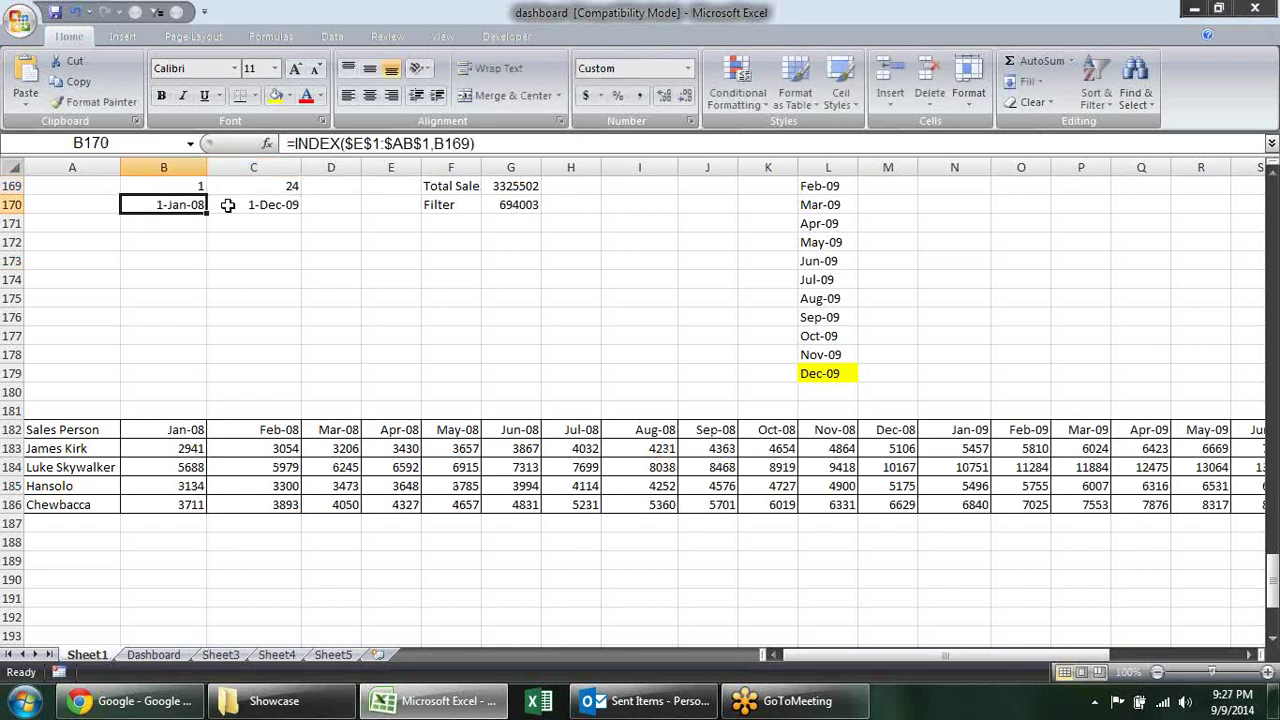
Select the whole salesperson table starting from the Sales Person header in A182.
{"action": "left_click", "coordinate": [77, 430]}
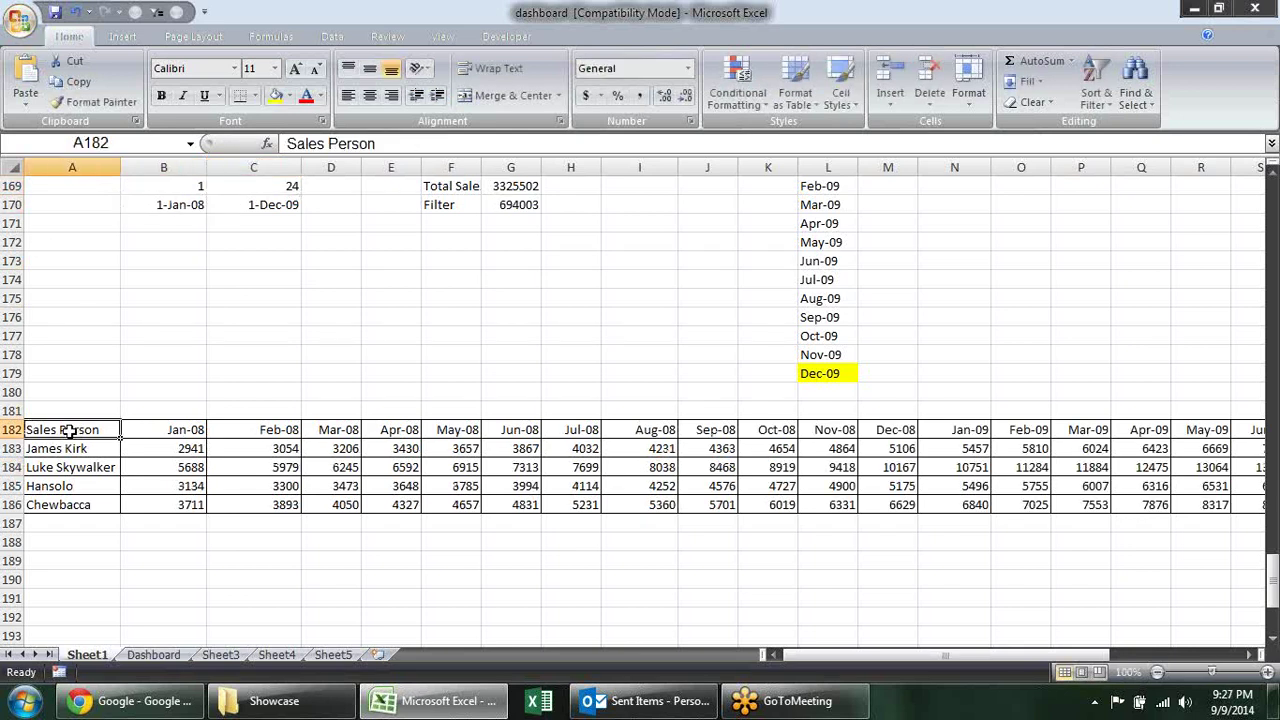
{"action": "key", "text": "ctrl+shift+Right"}
{"action": "key", "text": "ctrl+shift+Down"}
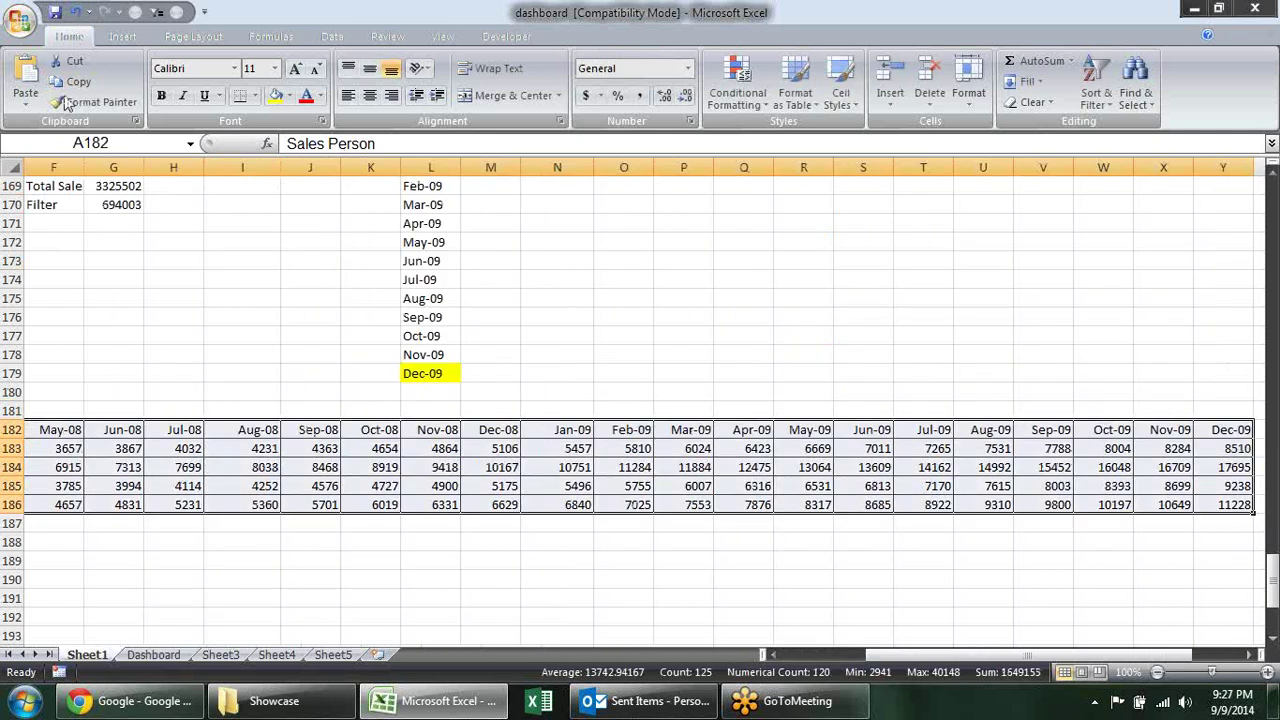
Insert a clustered column chart of the Jan-08 to Dec-09 salesperson table, widen it, and cut it.
{"action": "left_click", "coordinate": [124, 37]}
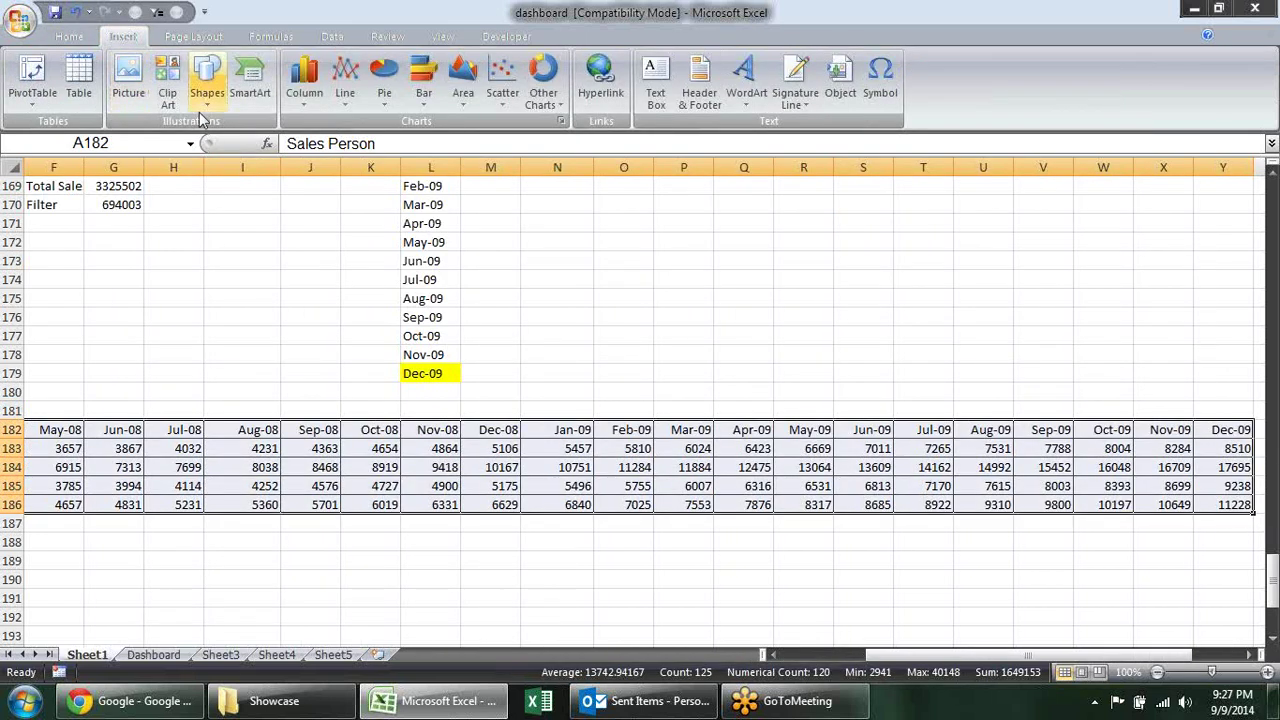
{"action": "left_click", "coordinate": [310, 95]}
{"action": "left_click", "coordinate": [311, 160]}
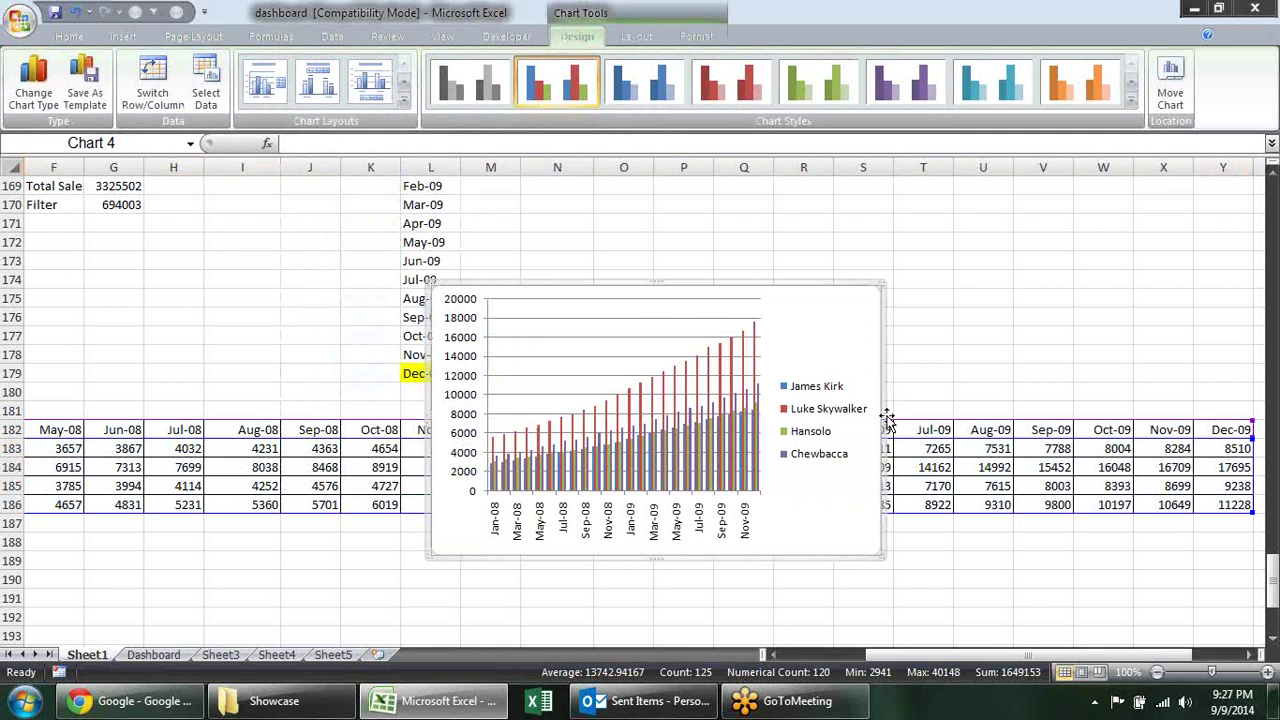
{"action": "left_click_drag", "start_coordinate": [882, 416], "coordinate": [1027, 416]}
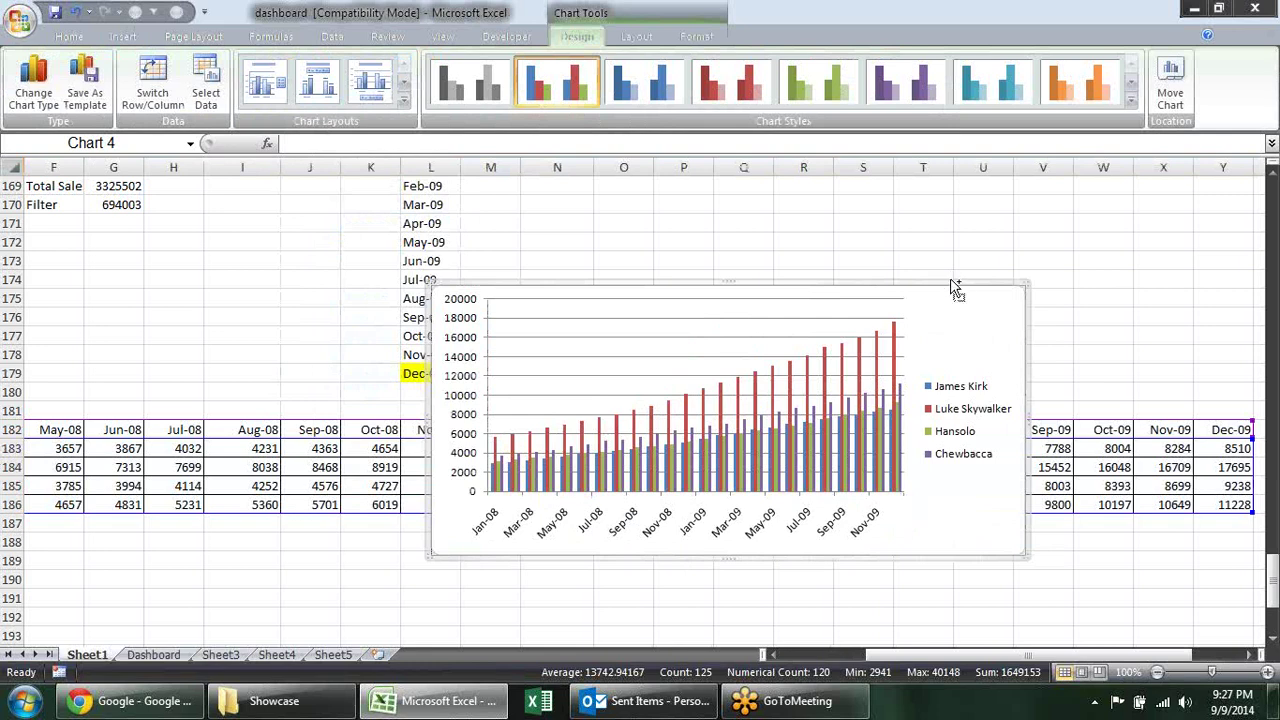
{"action": "key", "text": "ctrl+x"}
{"action": "left_click", "coordinate": [154, 654]}
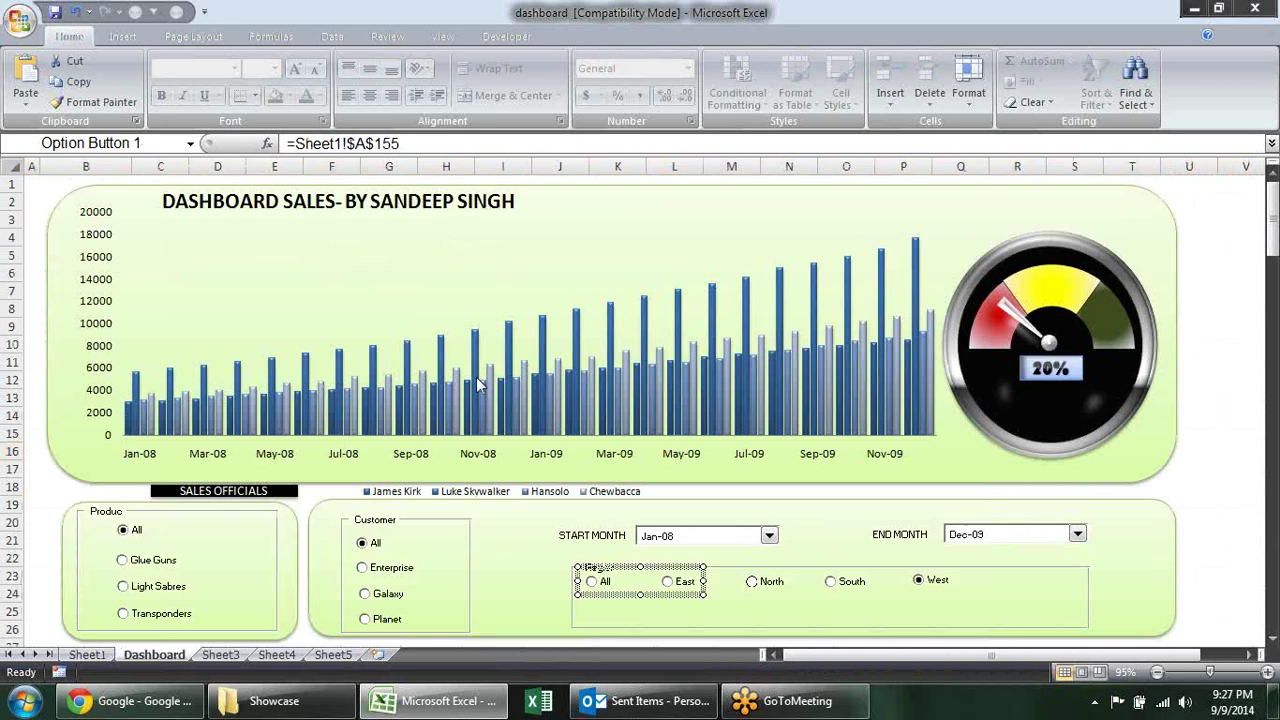
{"action": "key", "text": "ctrl+v"}
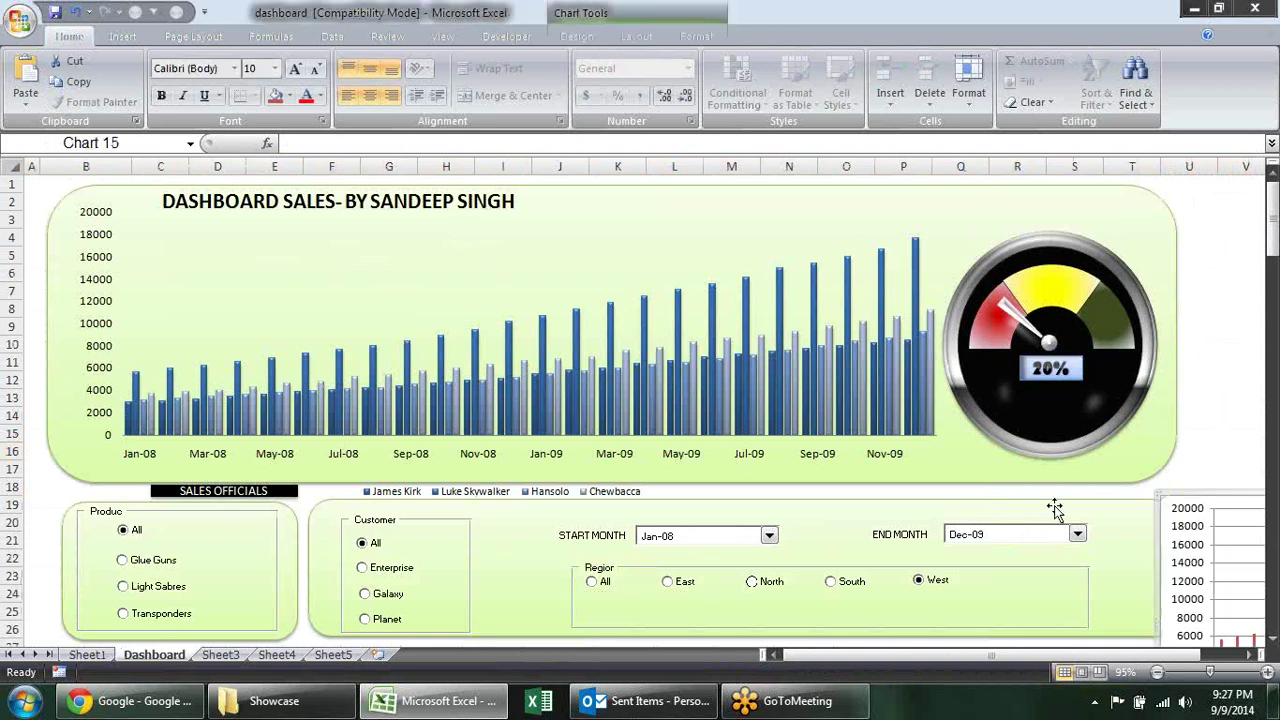
{"action": "left_click_drag", "start_coordinate": [1164, 498], "coordinate": [260, 217]}
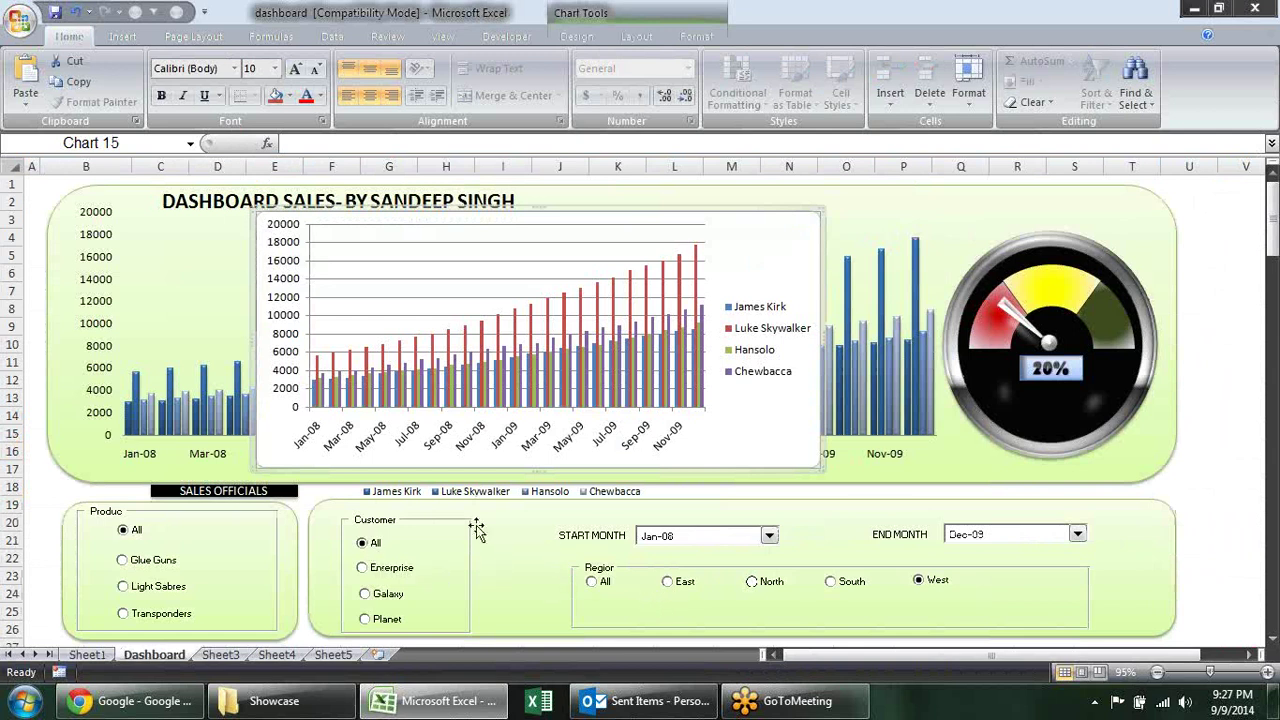
{"action": "left_click", "coordinate": [395, 578]}
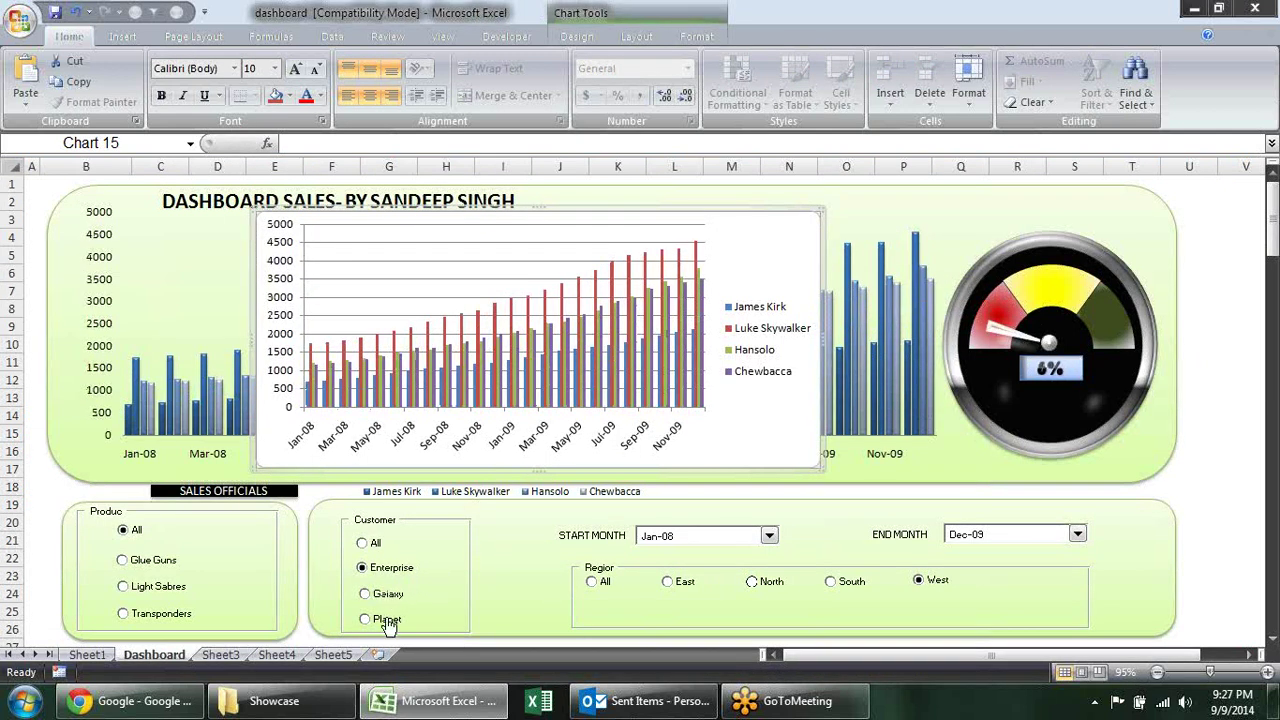
{"action": "left_click", "coordinate": [384, 621]}
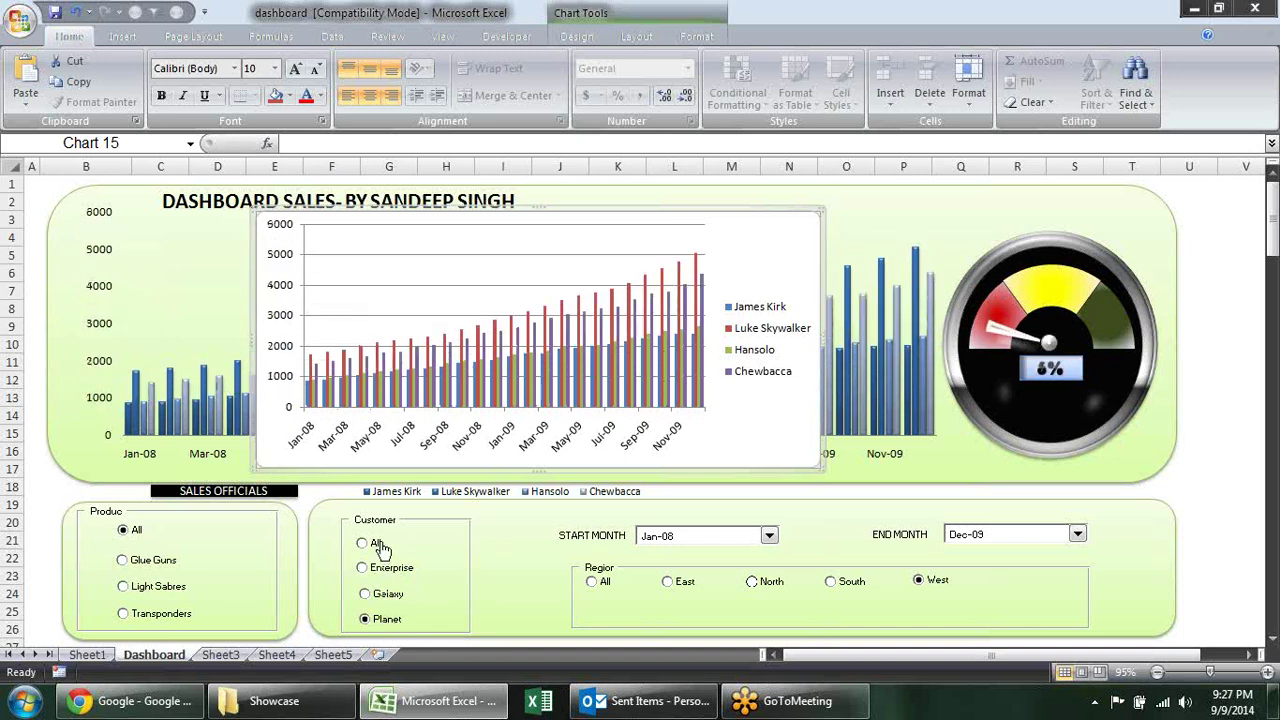
{"action": "left_click", "coordinate": [362, 544]}
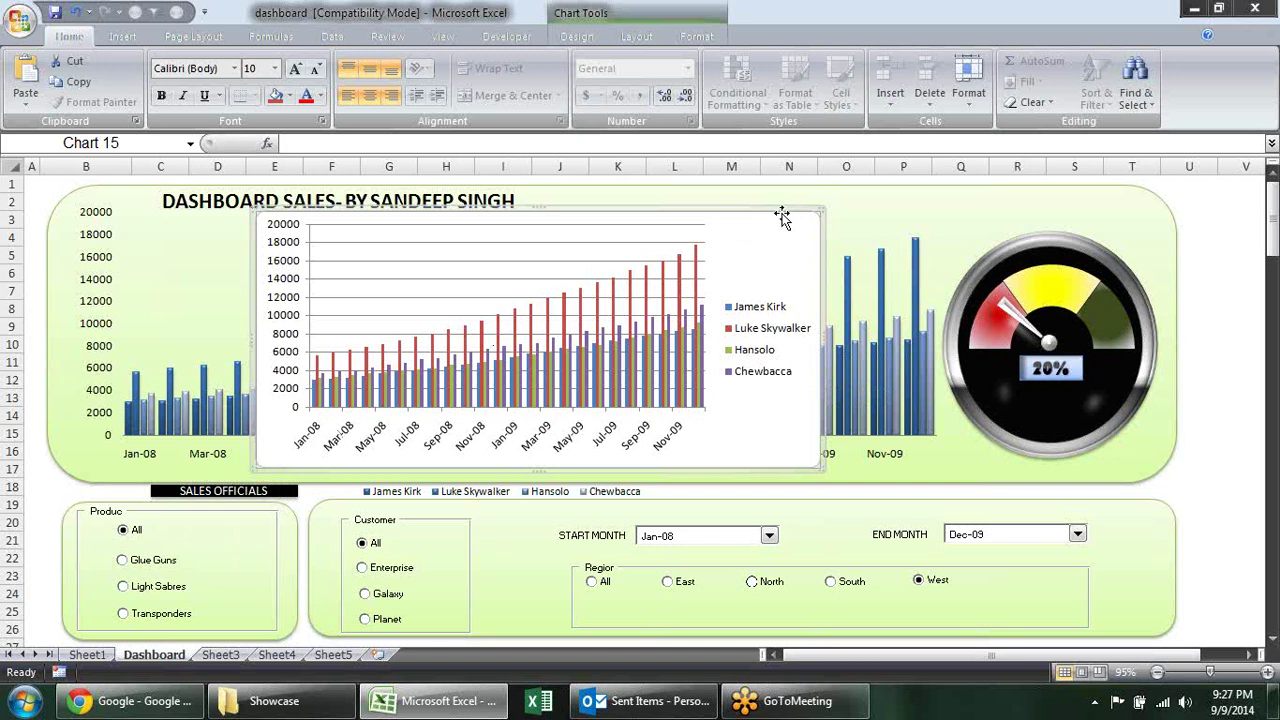
{"action": "key", "text": "Delete"}
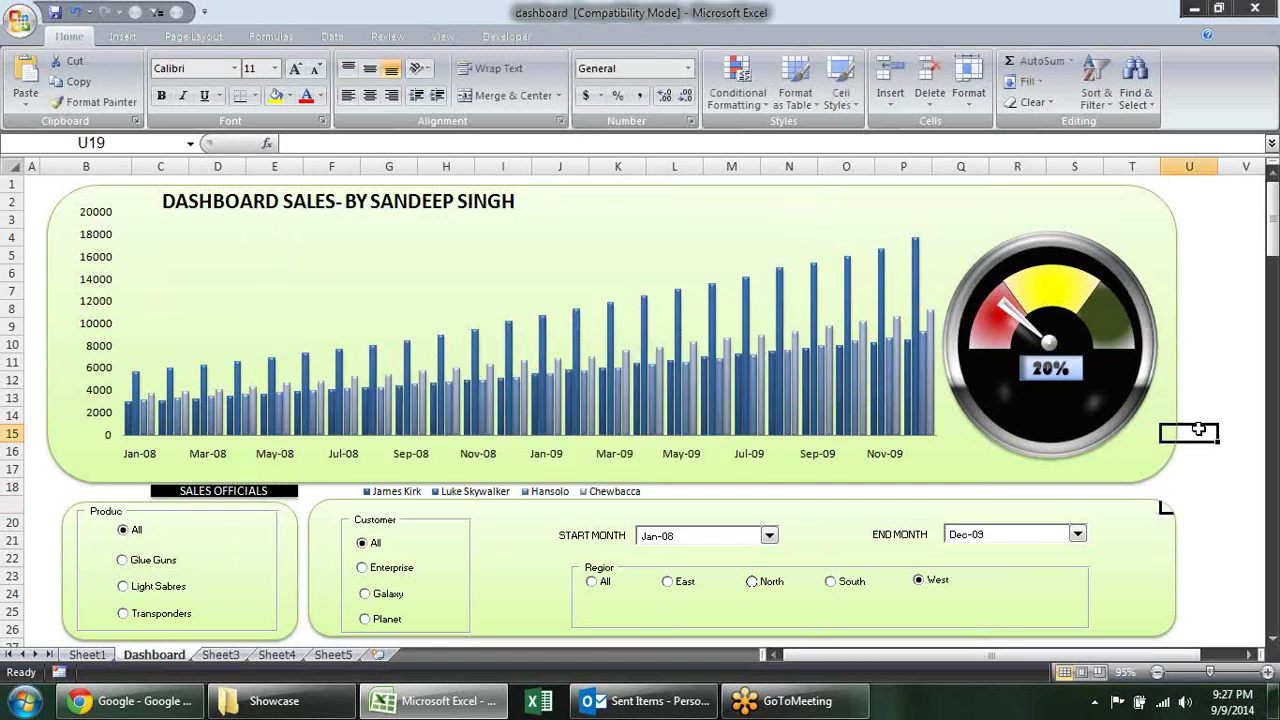
{"action": "left_click", "coordinate": [1130, 391]}
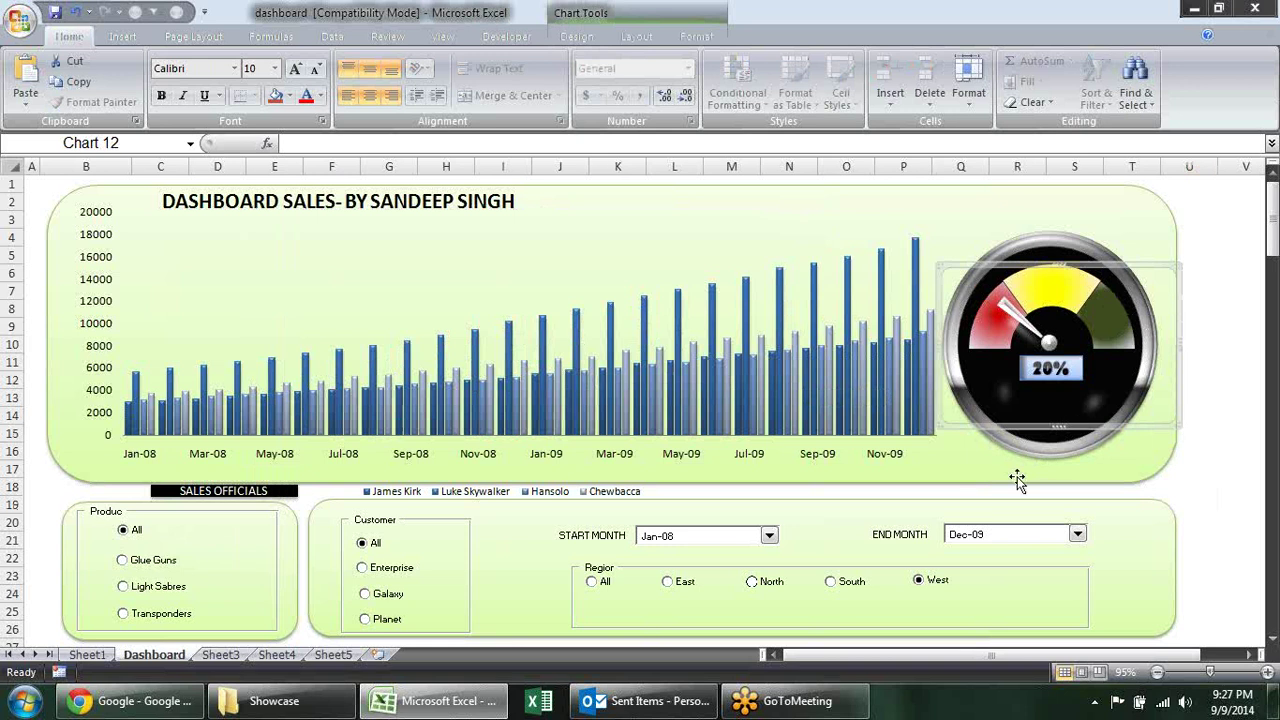
Return to Sheet1 and review the Total Sale value and the salespeople's SUMIFS results.
{"action": "left_click", "coordinate": [207, 660]}
{"action": "left_click", "coordinate": [87, 654]}
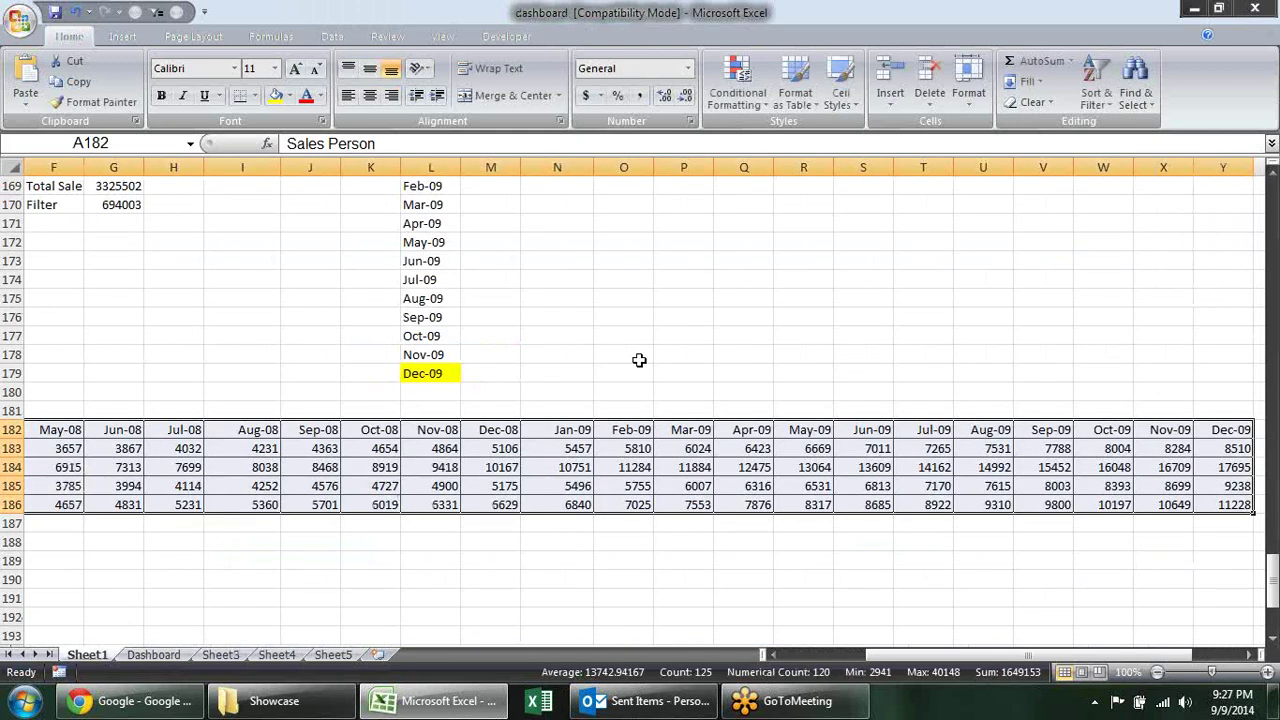
{"action": "scroll", "coordinate": [760, 330], "scroll_direction": "up", "scroll_amount": 4}
{"action": "left_click", "coordinate": [140, 412]}
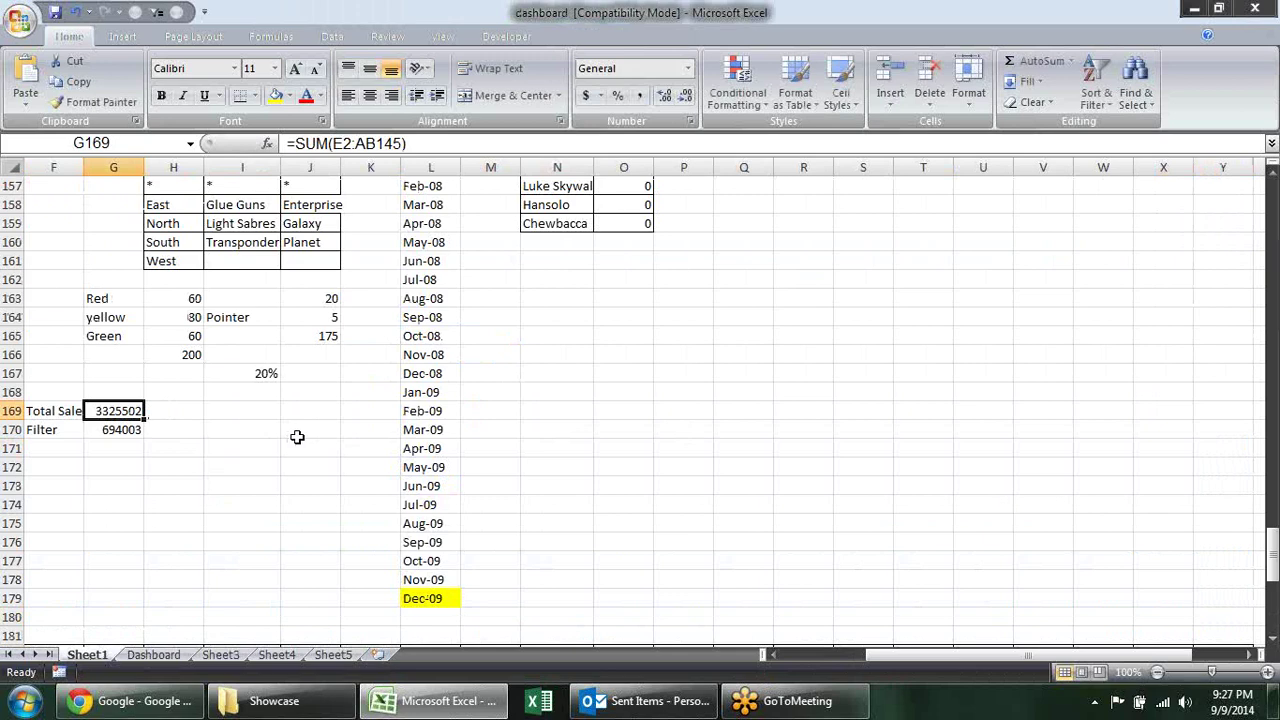
{"action": "scroll", "coordinate": [297, 437], "scroll_direction": "up", "scroll_amount": 6}
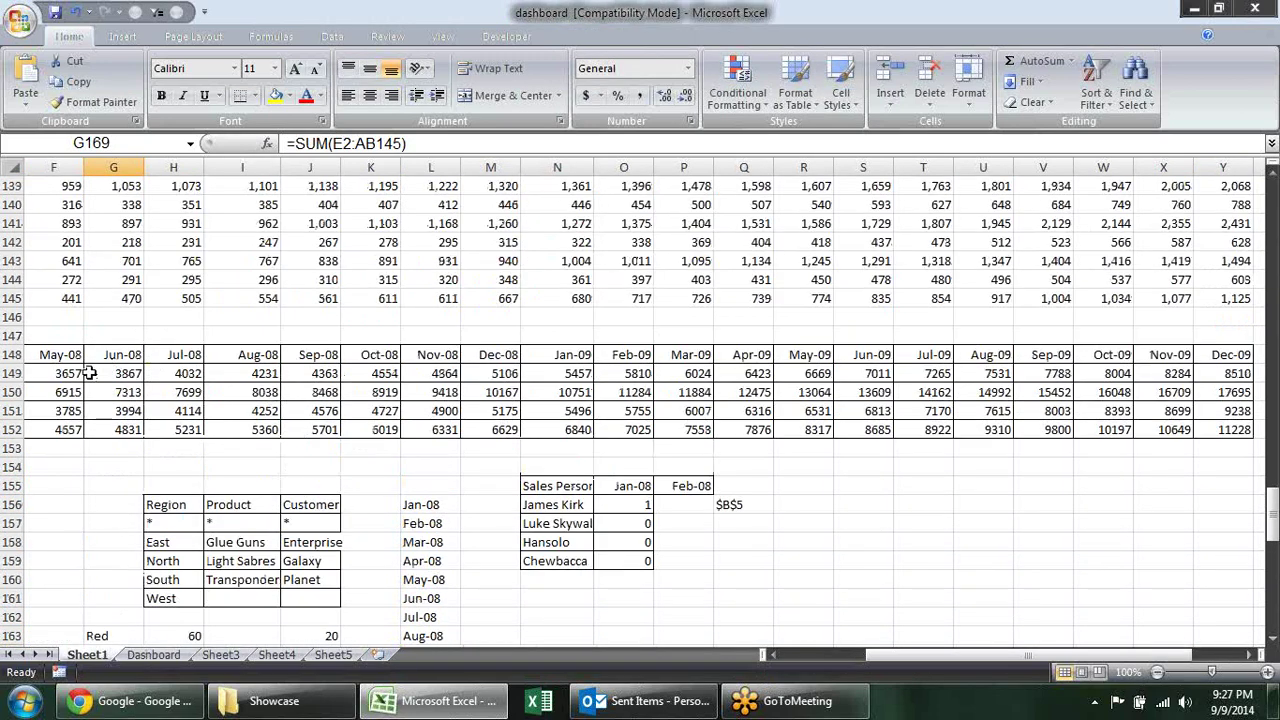
{"action": "left_click_drag", "start_coordinate": [90, 373], "coordinate": [860, 411]}
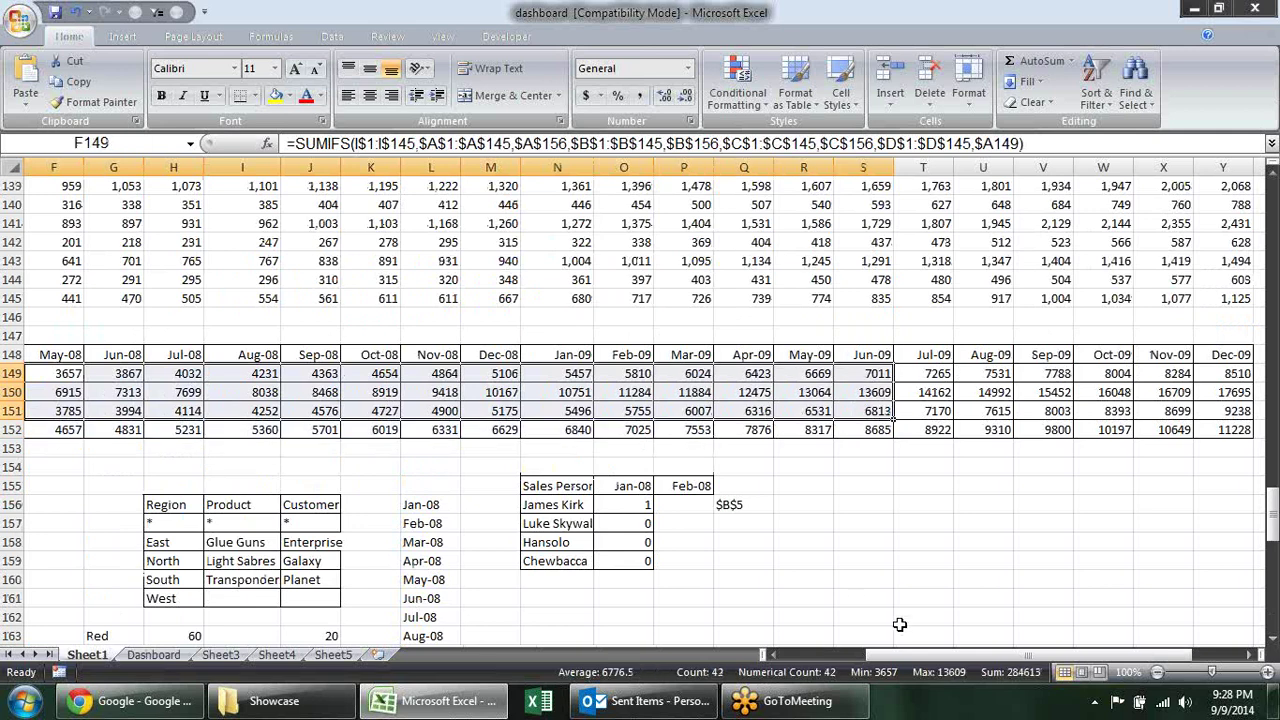
{"action": "left_click_drag", "start_coordinate": [891, 655], "coordinate": [790, 657]}
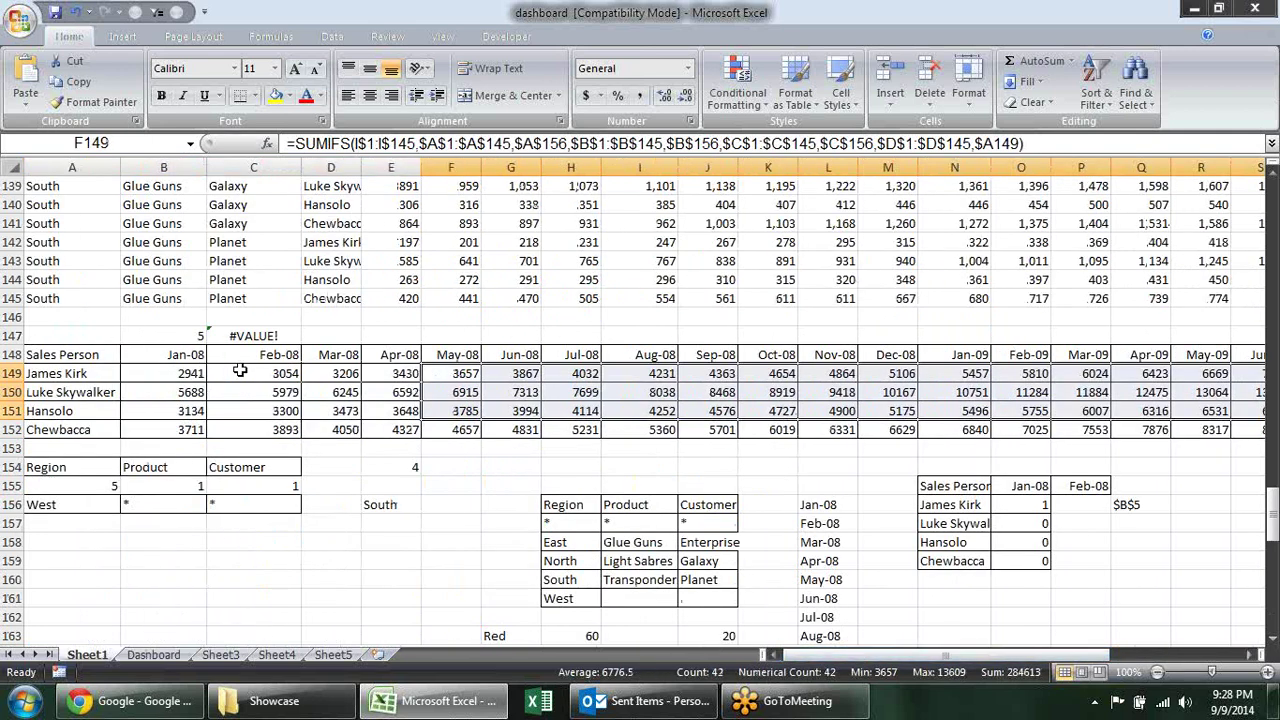
{"action": "scroll", "coordinate": [268, 367], "scroll_direction": "down", "scroll_amount": 5}
{"action": "scroll", "coordinate": [268, 367], "scroll_direction": "down", "scroll_amount": 1}
{"action": "scroll", "coordinate": [268, 367], "scroll_direction": "down", "scroll_amount": 4}
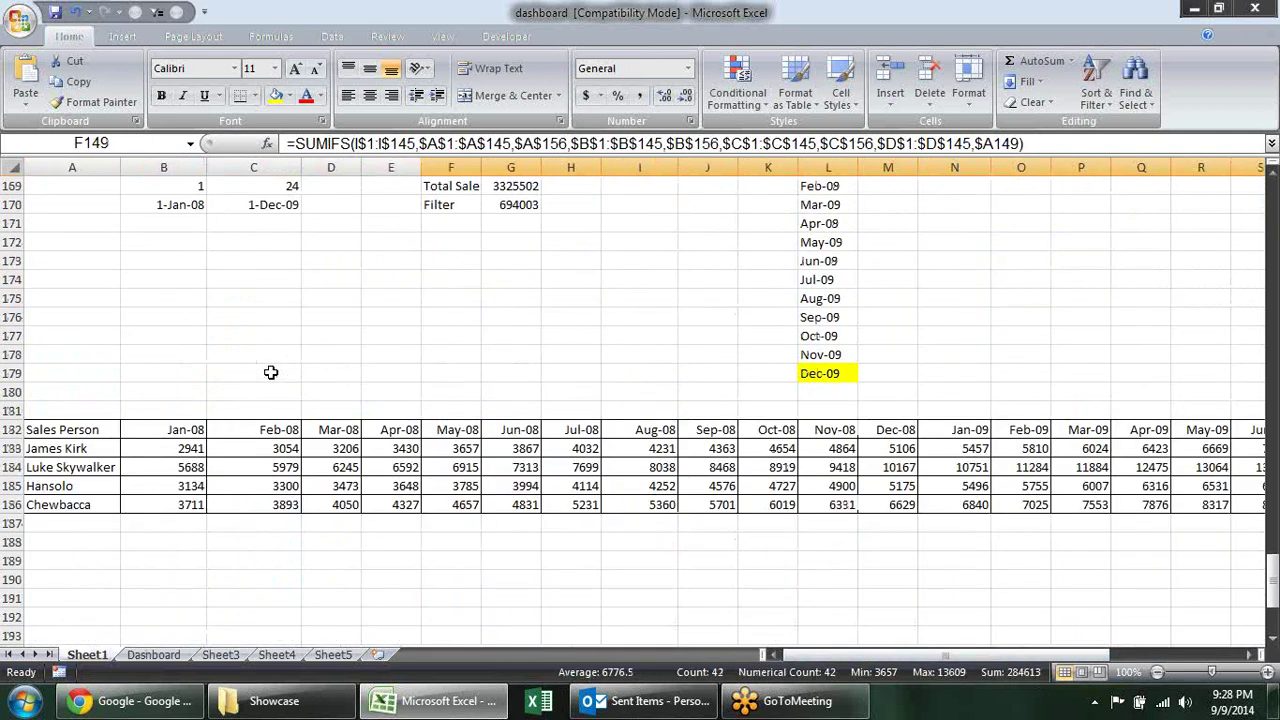
{"action": "scroll", "coordinate": [270, 372], "scroll_direction": "up", "scroll_amount": 5}
Recommit the Filter total formula in G170 and the =SUM(J163)/100 percentage in I167.
{"action": "left_click", "coordinate": [518, 469]}
{"action": "left_click", "coordinate": [516, 487]}
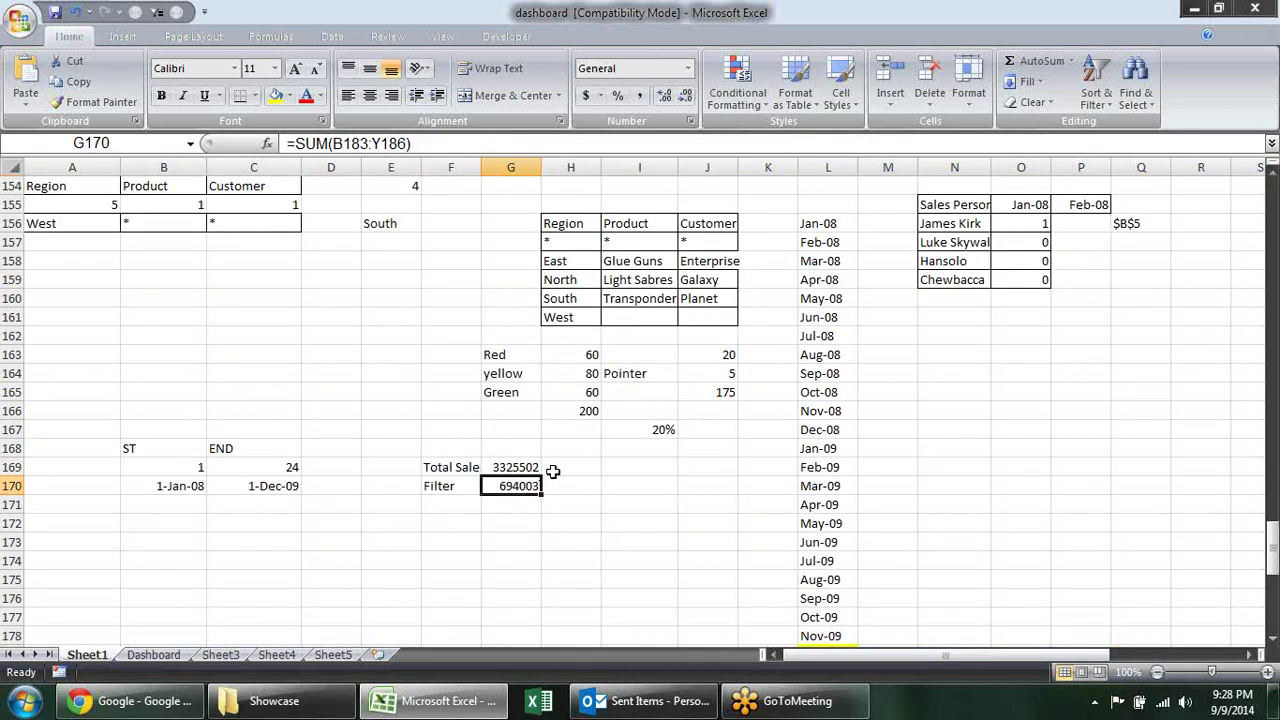
{"action": "double_click", "coordinate": [530, 486]}
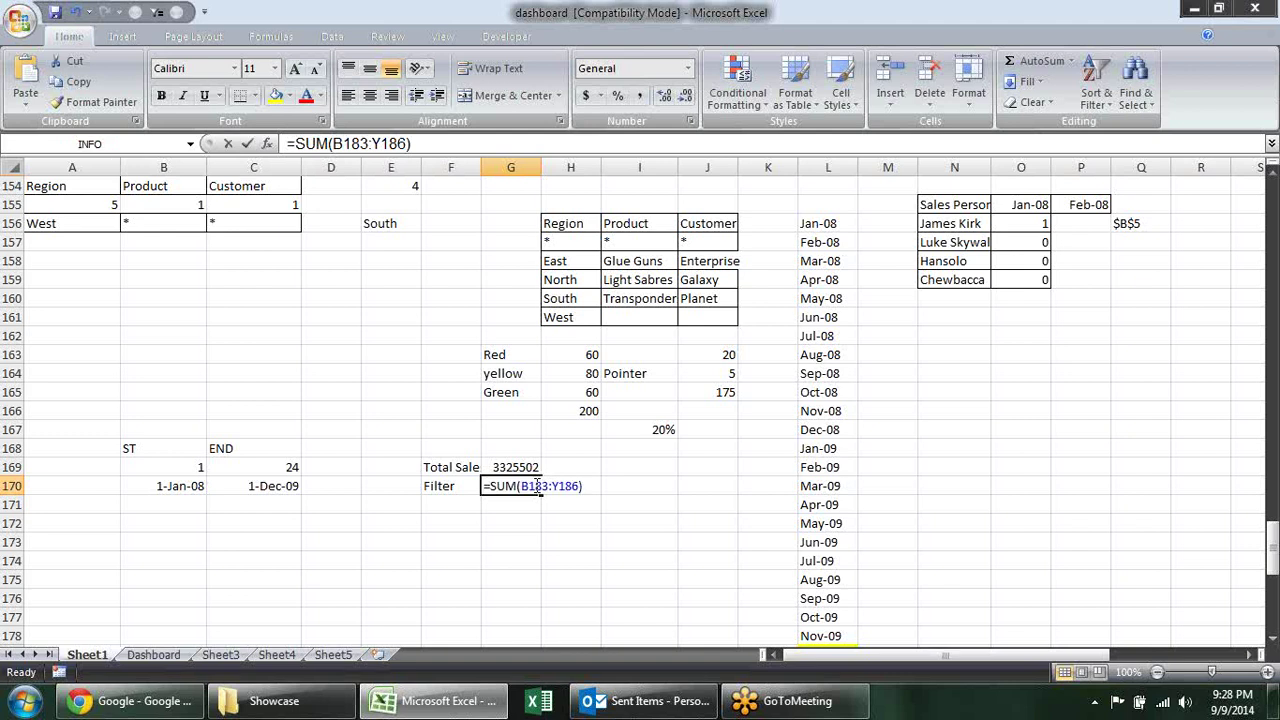
{"action": "scroll", "coordinate": [618, 452], "scroll_direction": "down", "scroll_amount": 3}
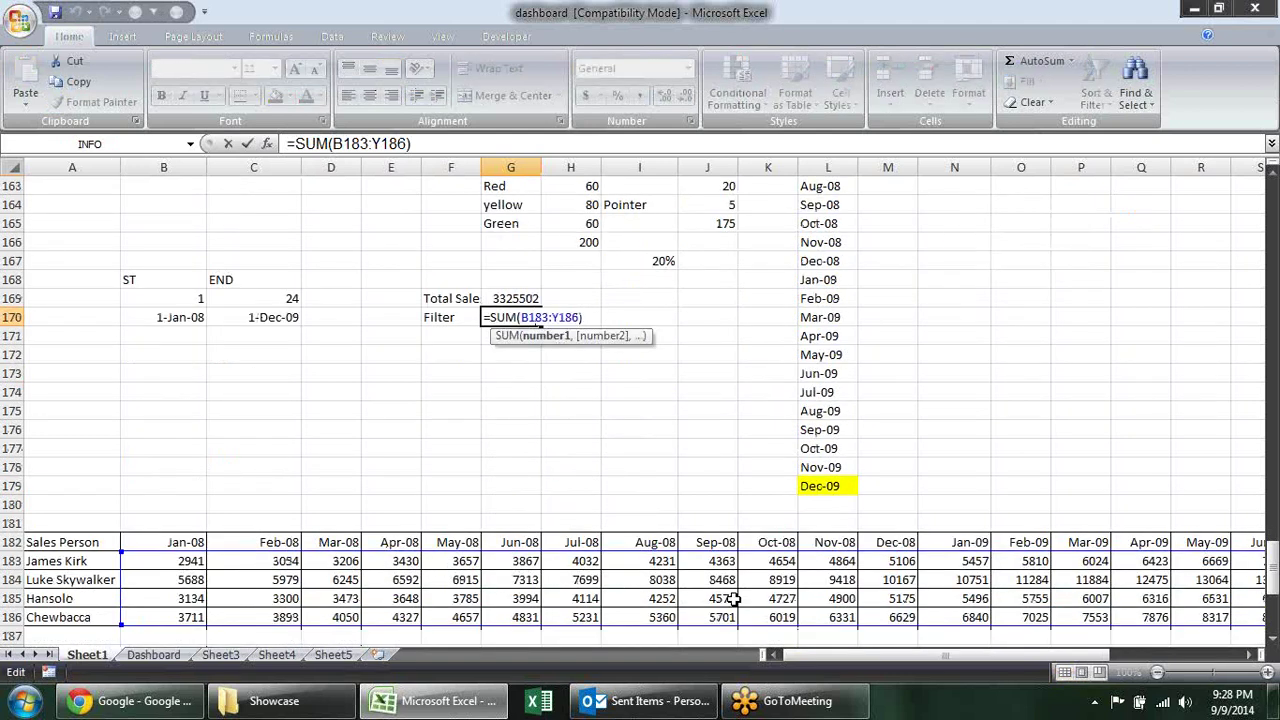
{"action": "key", "text": "Return"}
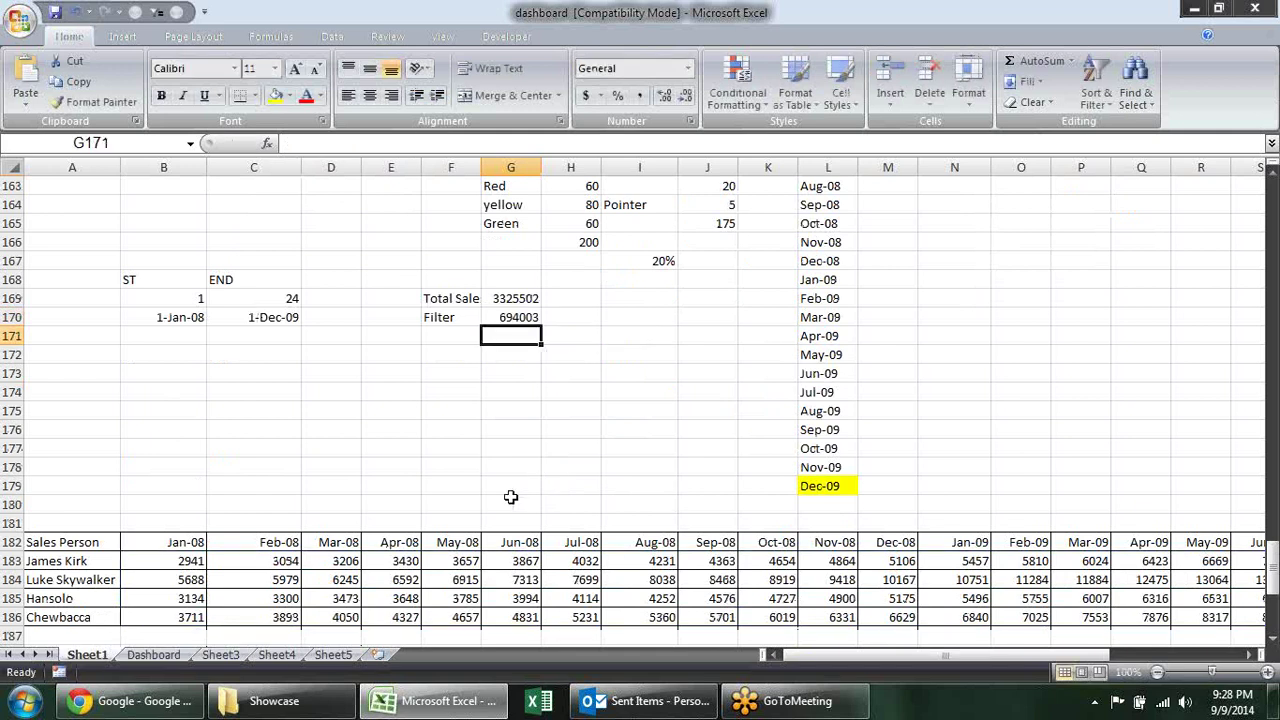
{"action": "double_click", "coordinate": [652, 262]}
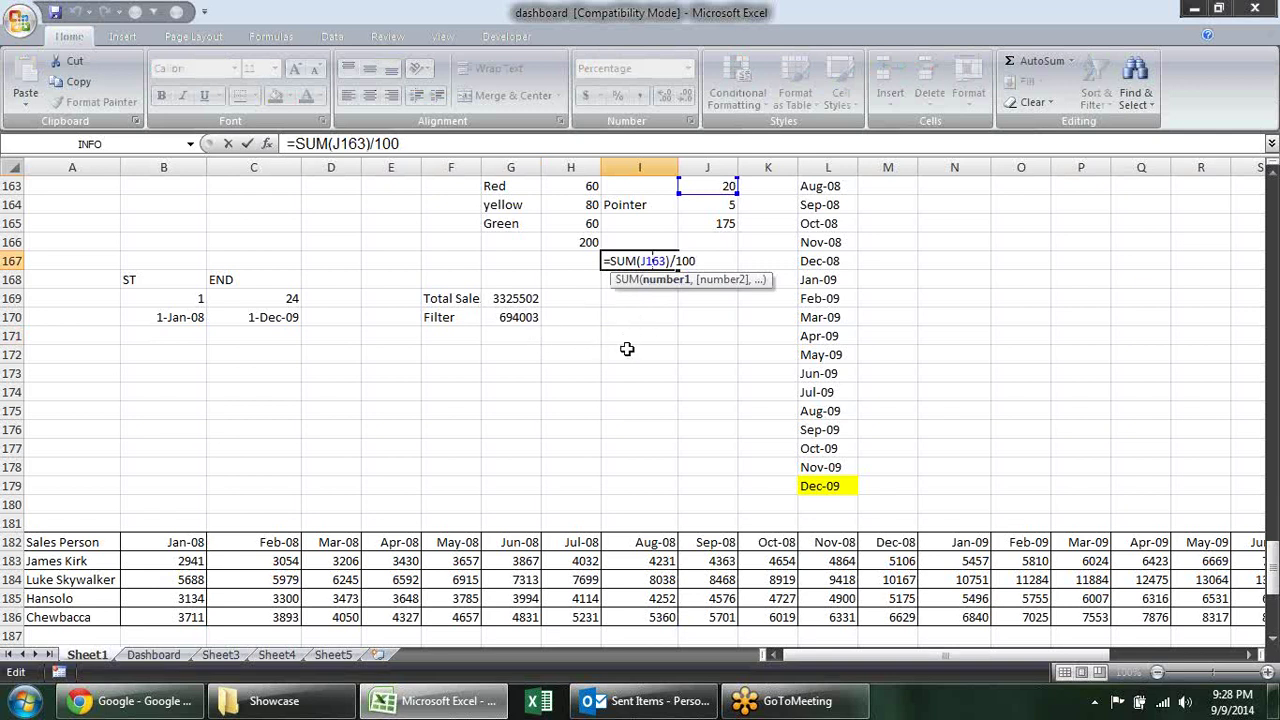
{"action": "key", "text": "Return"}
Check the Red, yellow and Green gauge band values and their sum, then view the Dashboard gauge.
{"action": "scroll", "coordinate": [636, 341], "scroll_direction": "up", "scroll_amount": 3}
{"action": "scroll", "coordinate": [654, 334], "scroll_direction": "down", "scroll_amount": 1}
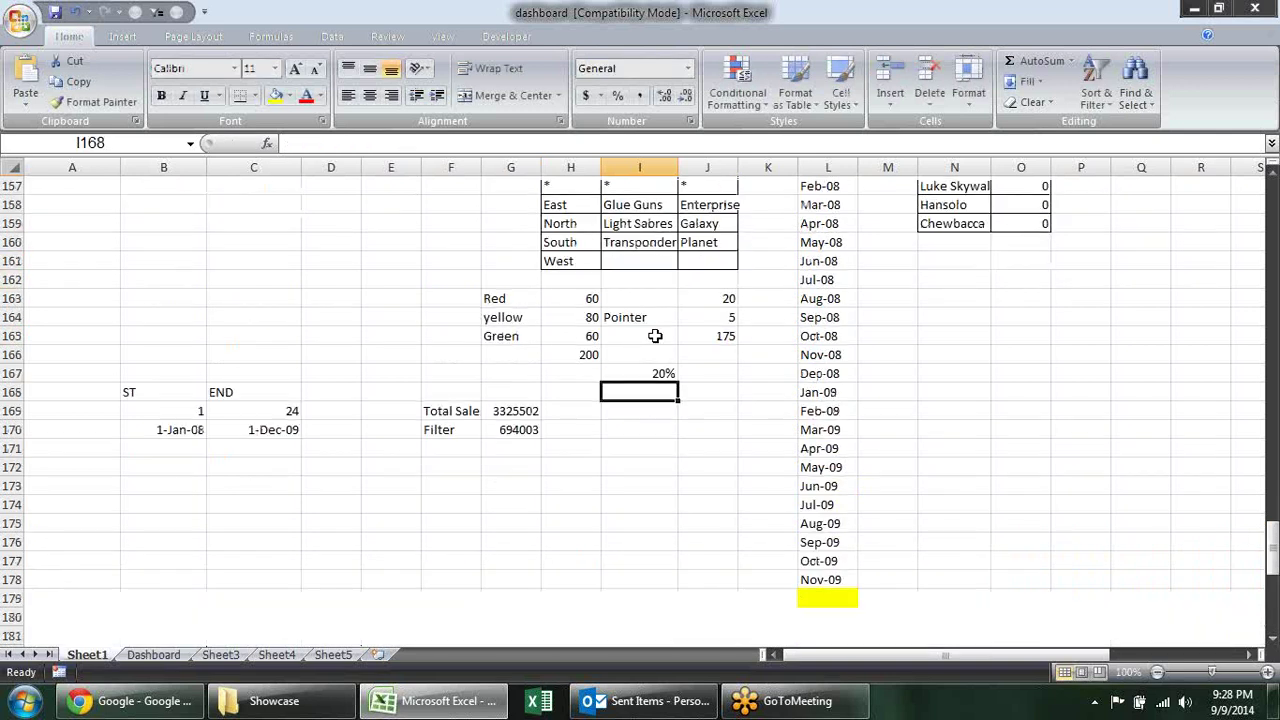
{"action": "scroll", "coordinate": [660, 334], "scroll_direction": "down", "scroll_amount": 1}
{"action": "left_click", "coordinate": [566, 235]}
{"action": "left_click", "coordinate": [575, 258]}
{"action": "left_click", "coordinate": [574, 277]}
{"action": "left_click_drag", "start_coordinate": [585, 240], "coordinate": [580, 278]}
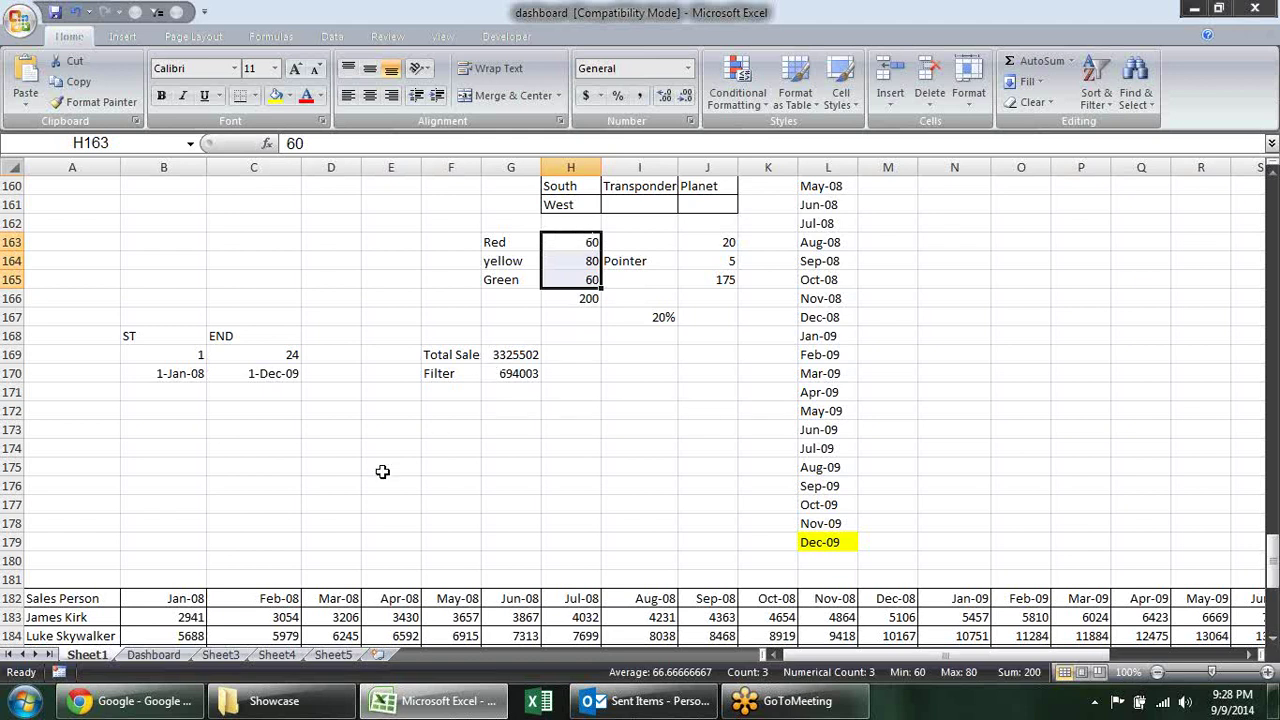
{"action": "left_click", "coordinate": [157, 655]}
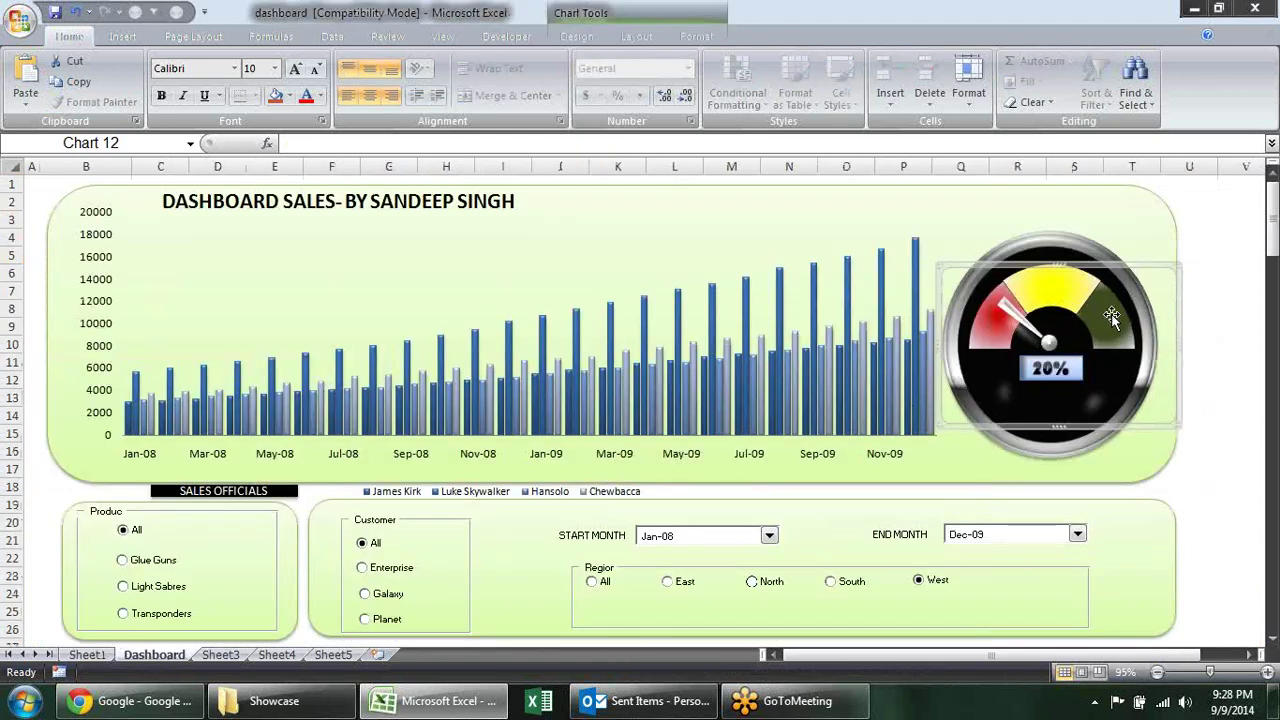
{"action": "left_click", "coordinate": [93, 655]}
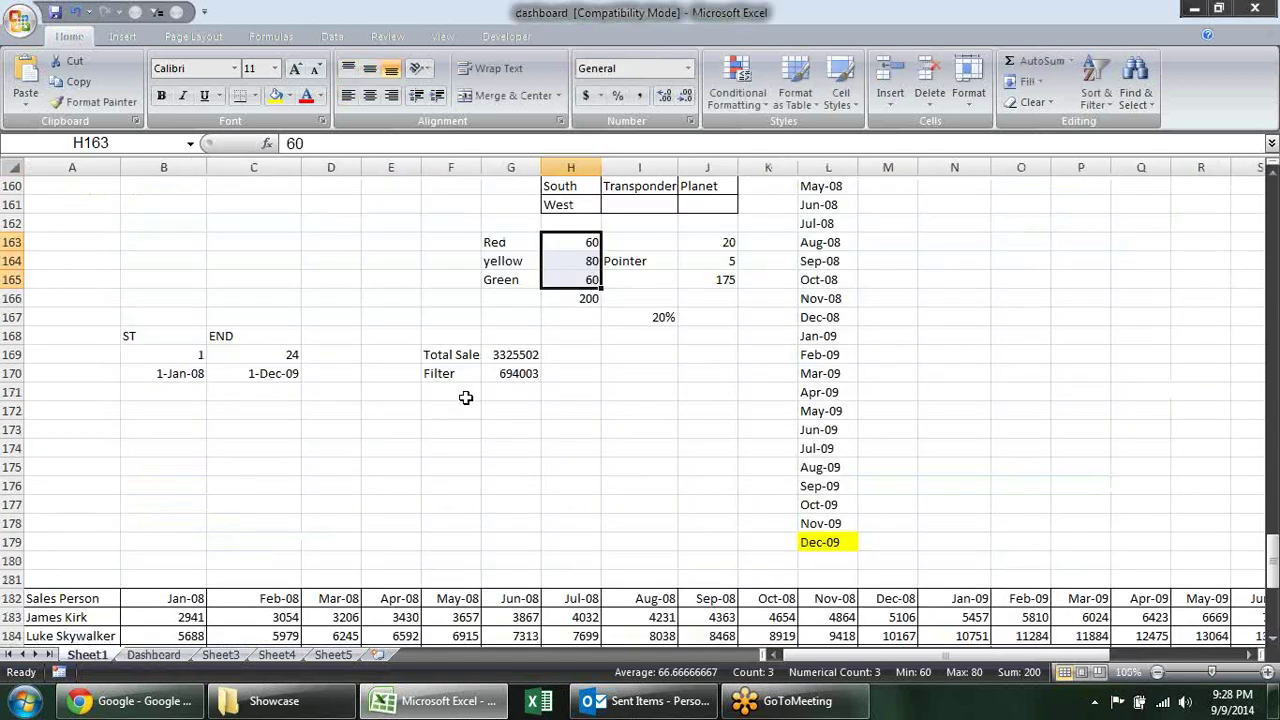
{"action": "left_click", "coordinate": [590, 298]}
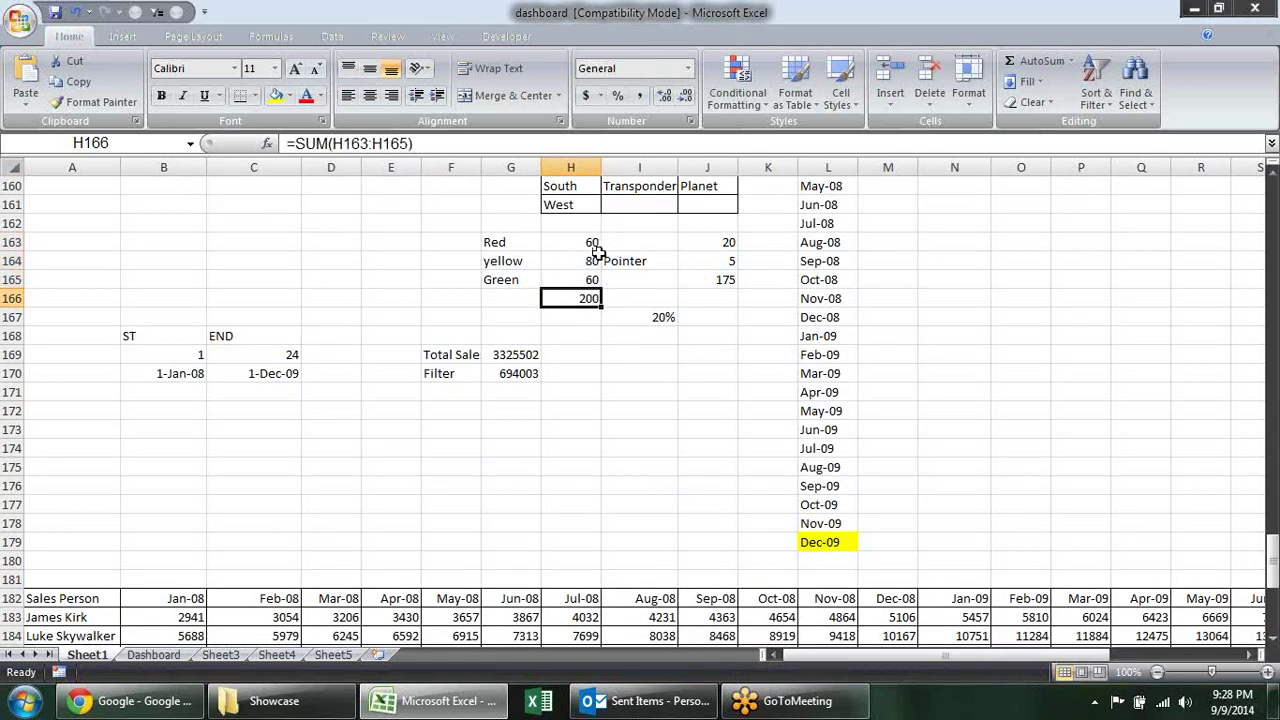
{"action": "left_click", "coordinate": [708, 264]}
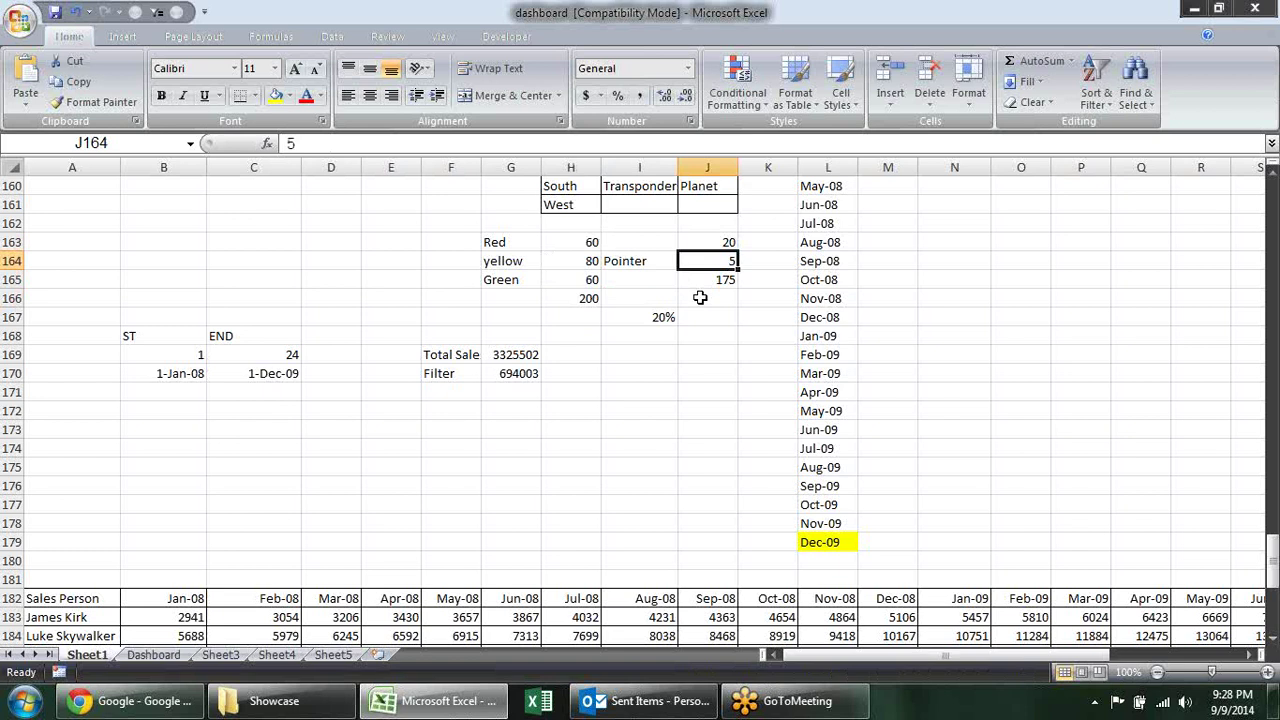
{"action": "left_click", "coordinate": [730, 241]}
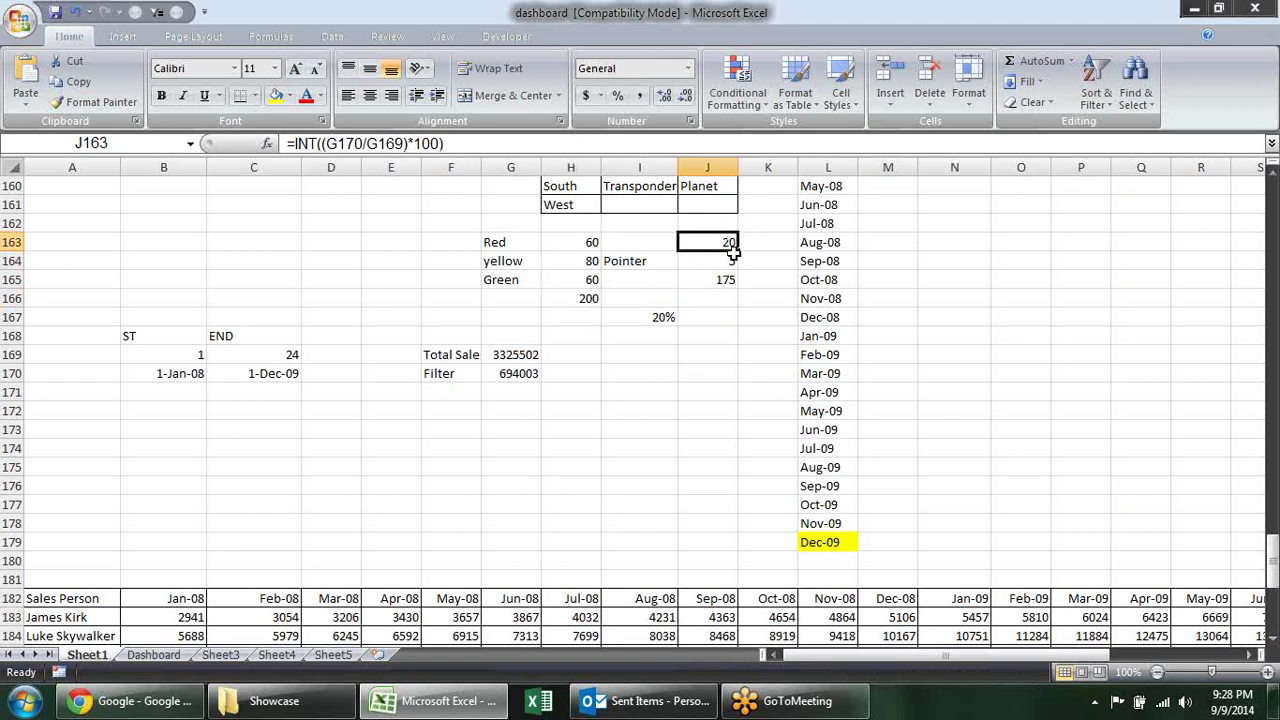
{"action": "key", "text": "F2"}
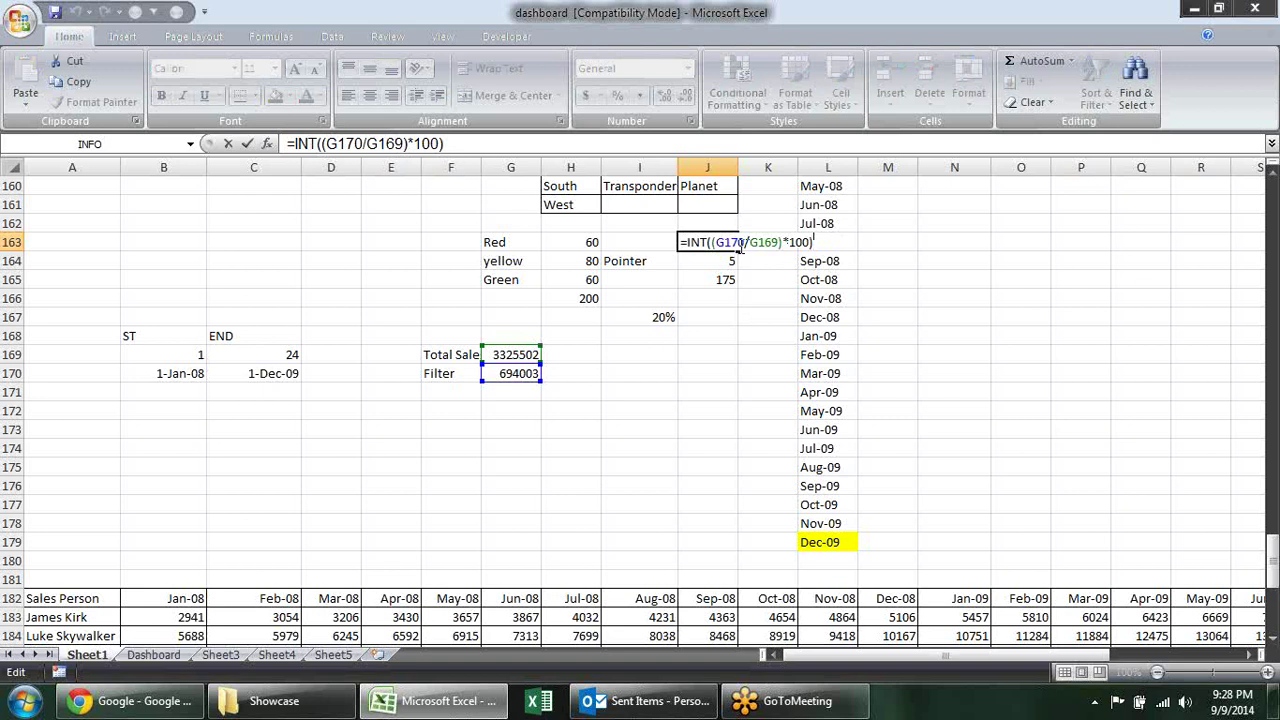
{"action": "key", "text": "Return"}
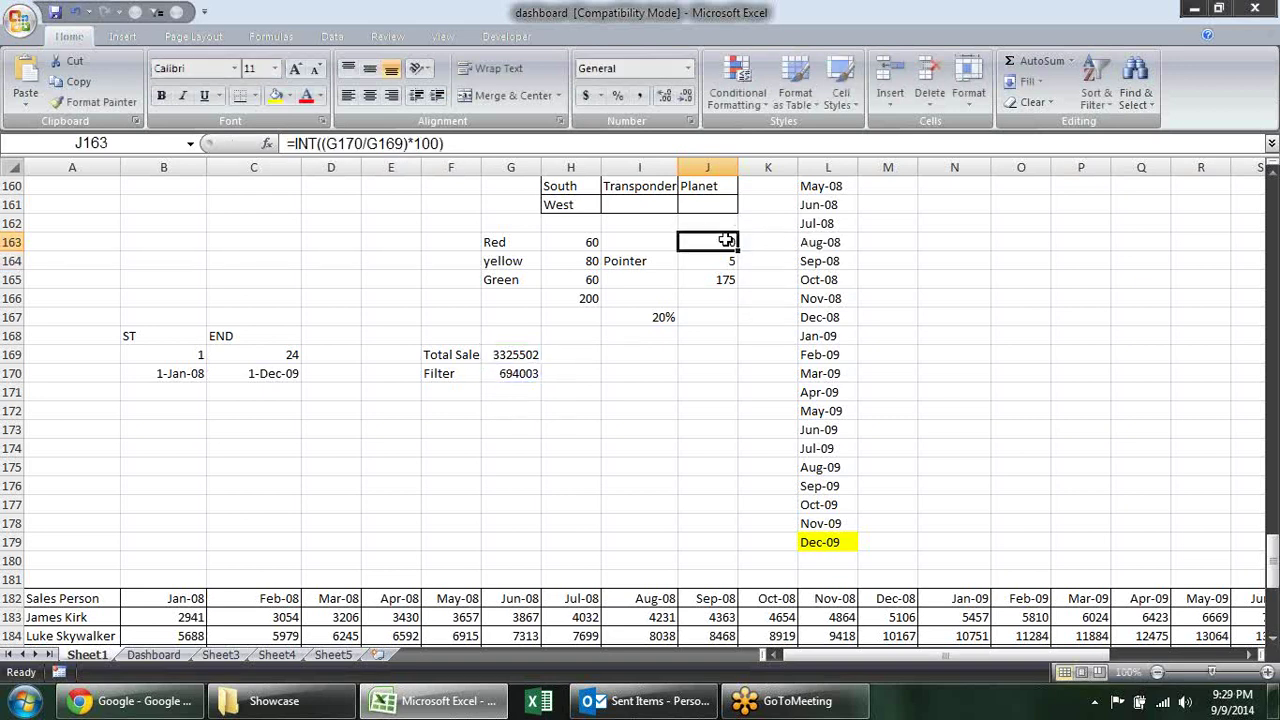
{"action": "left_click_drag", "start_coordinate": [733, 243], "coordinate": [726, 278]}
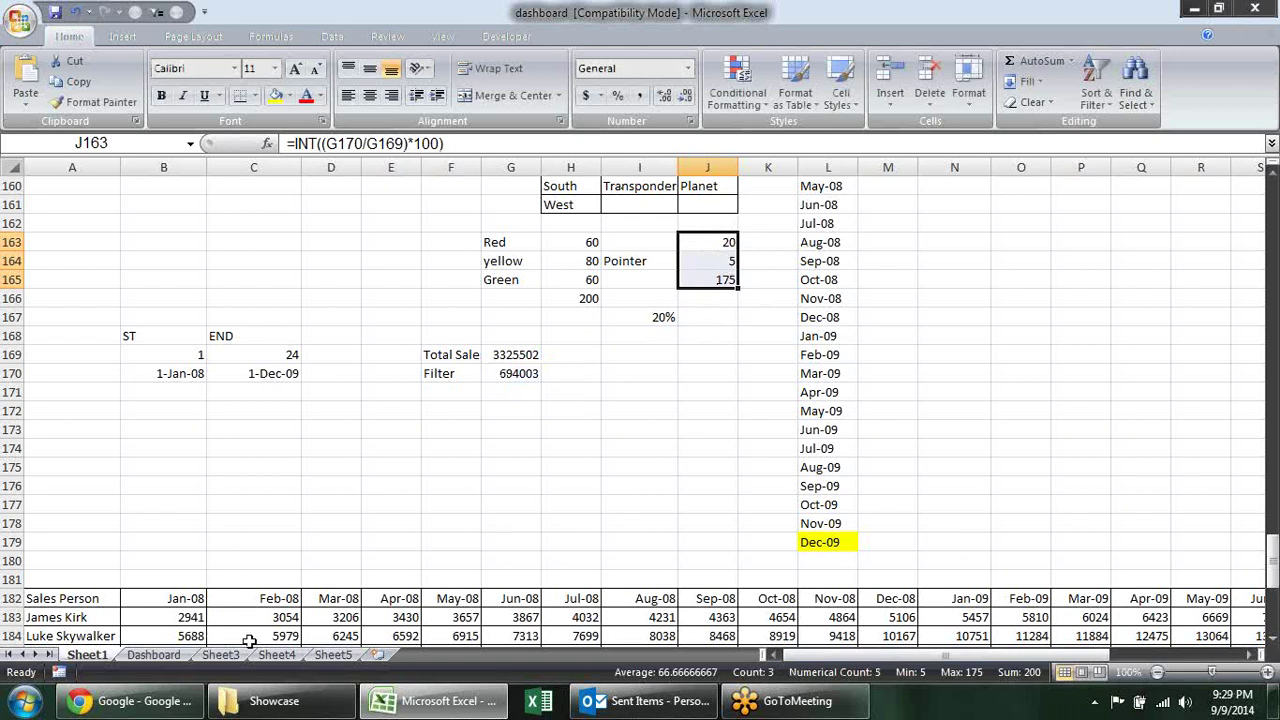
{"action": "left_click", "coordinate": [166, 654]}
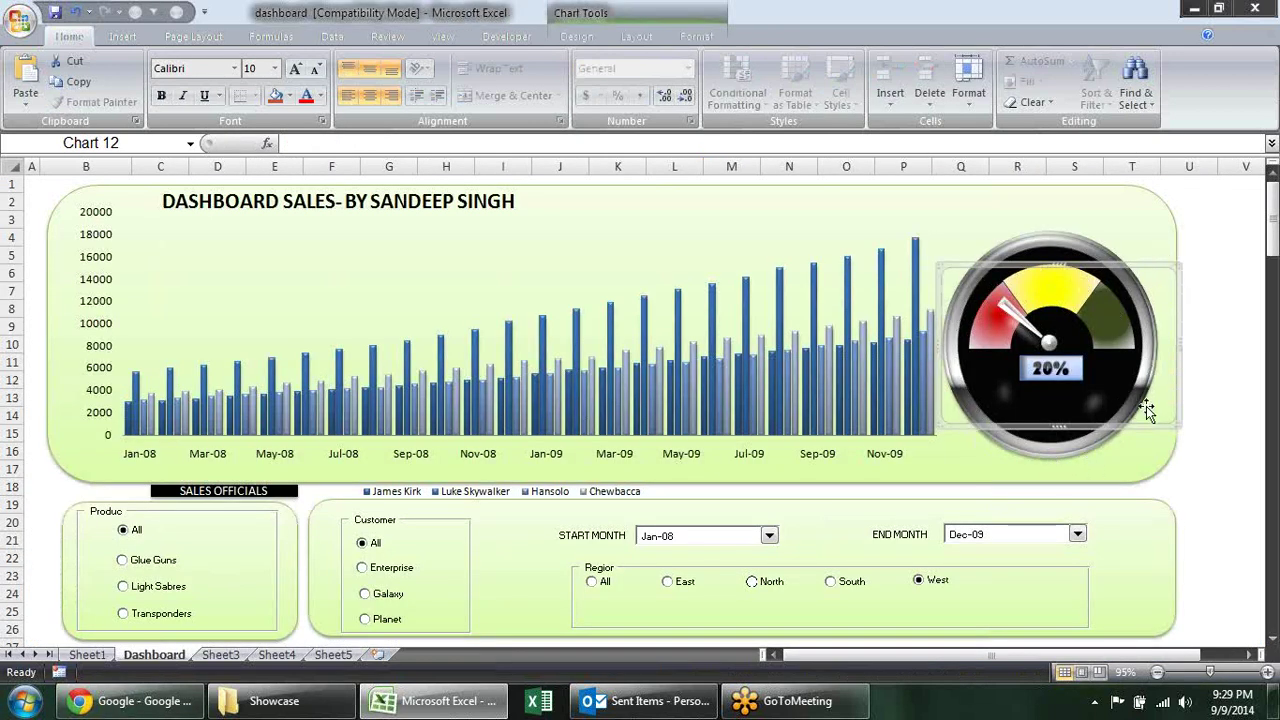
{"action": "mouse_move", "coordinate": [1112, 346]}
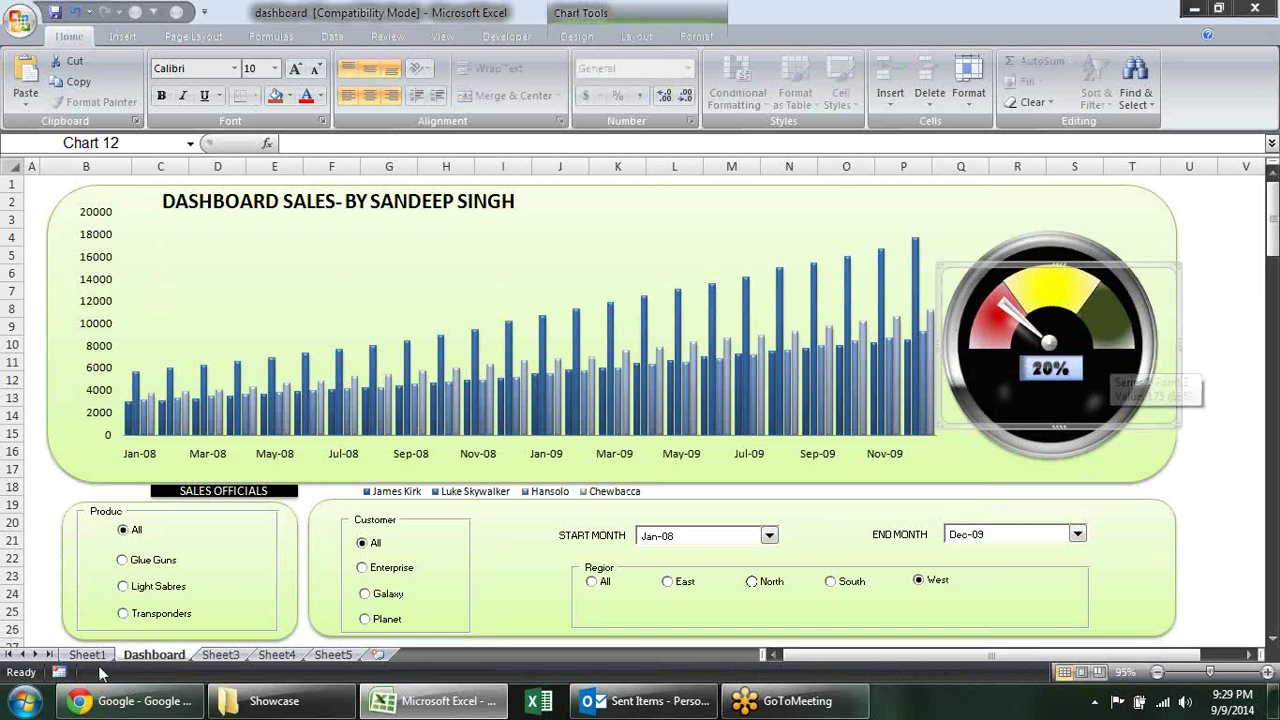
{"action": "left_click", "coordinate": [87, 654]}
{"action": "left_click", "coordinate": [715, 372]}
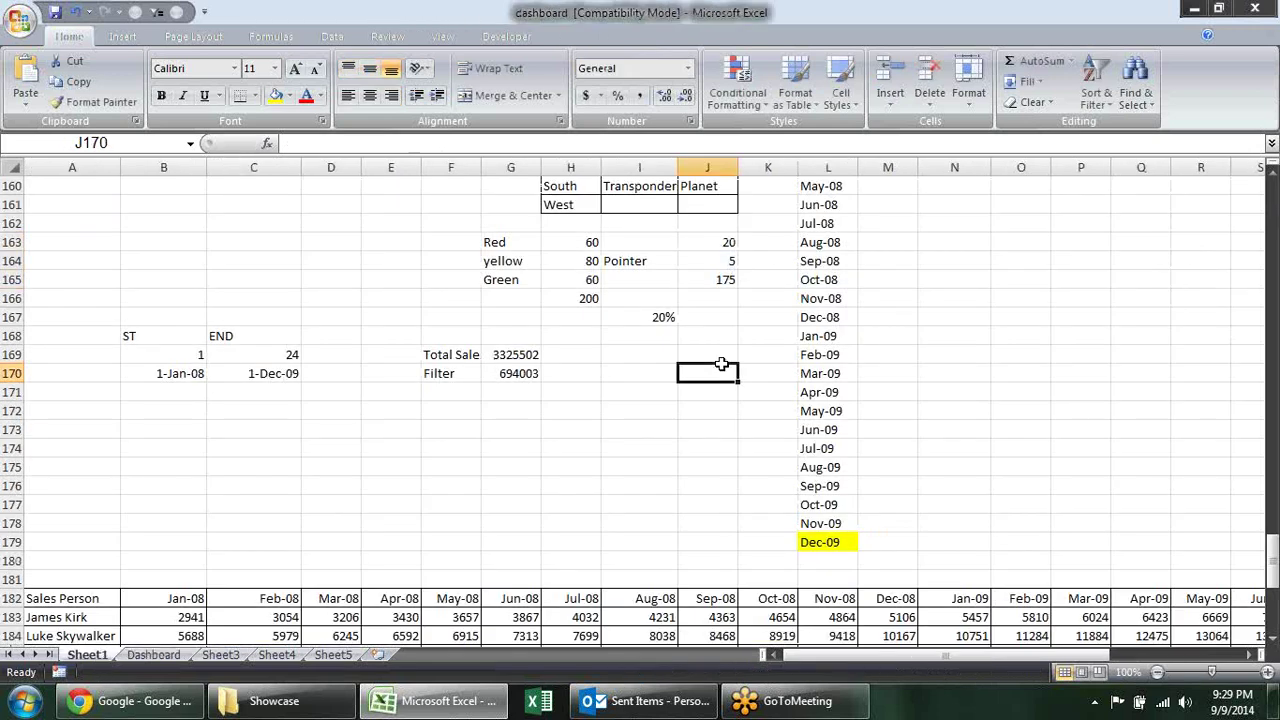
{"action": "left_click_drag", "start_coordinate": [717, 245], "coordinate": [717, 262]}
{"action": "left_click", "coordinate": [720, 248]}
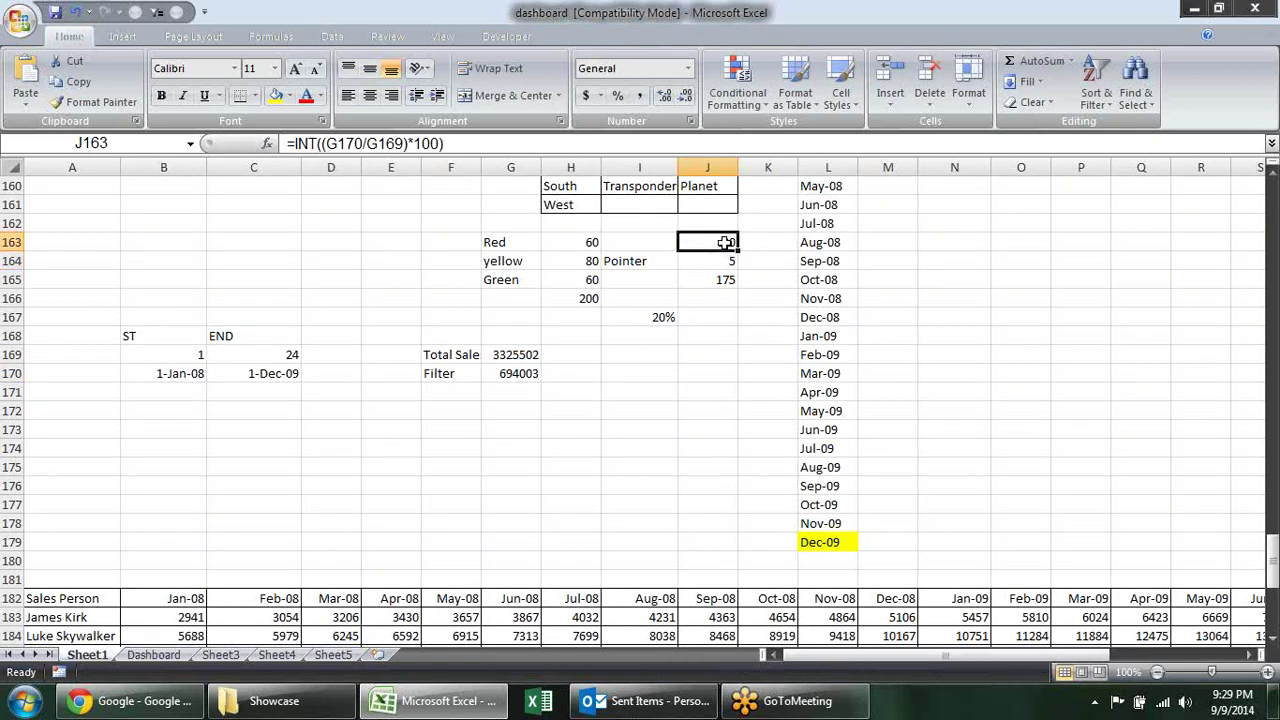
{"action": "left_click", "coordinate": [657, 318]}
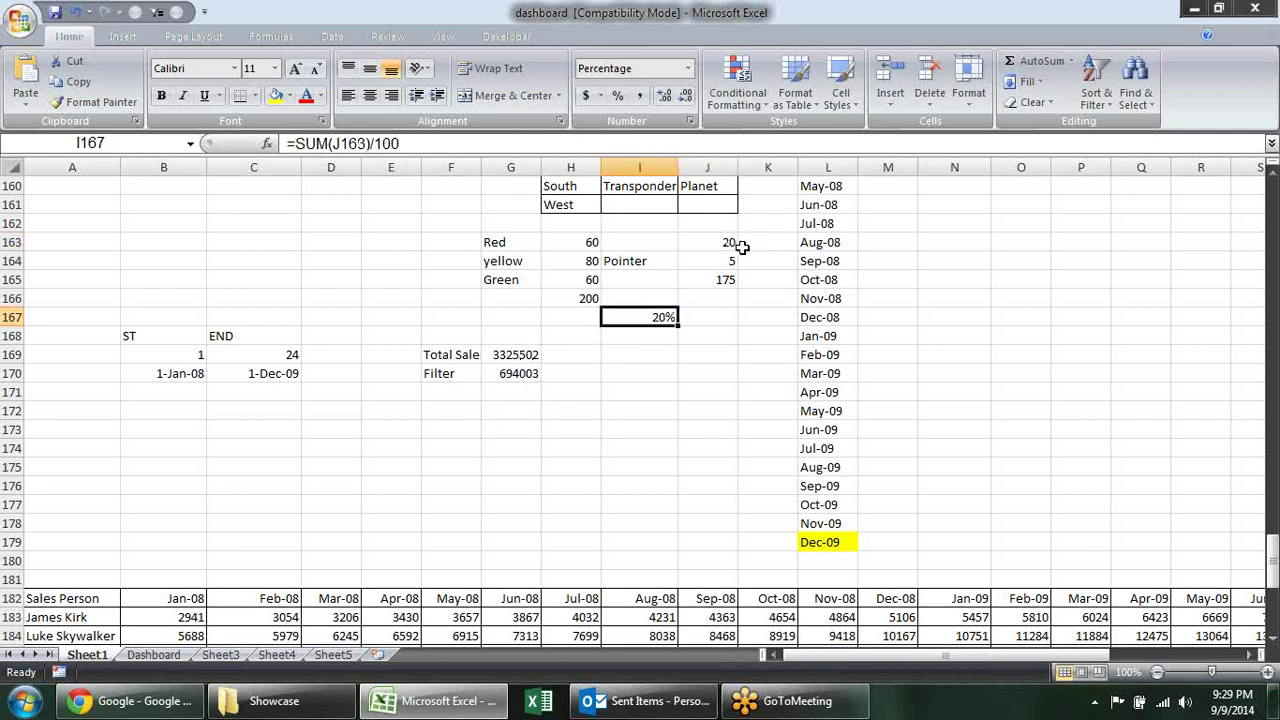
{"action": "left_click", "coordinate": [150, 655]}
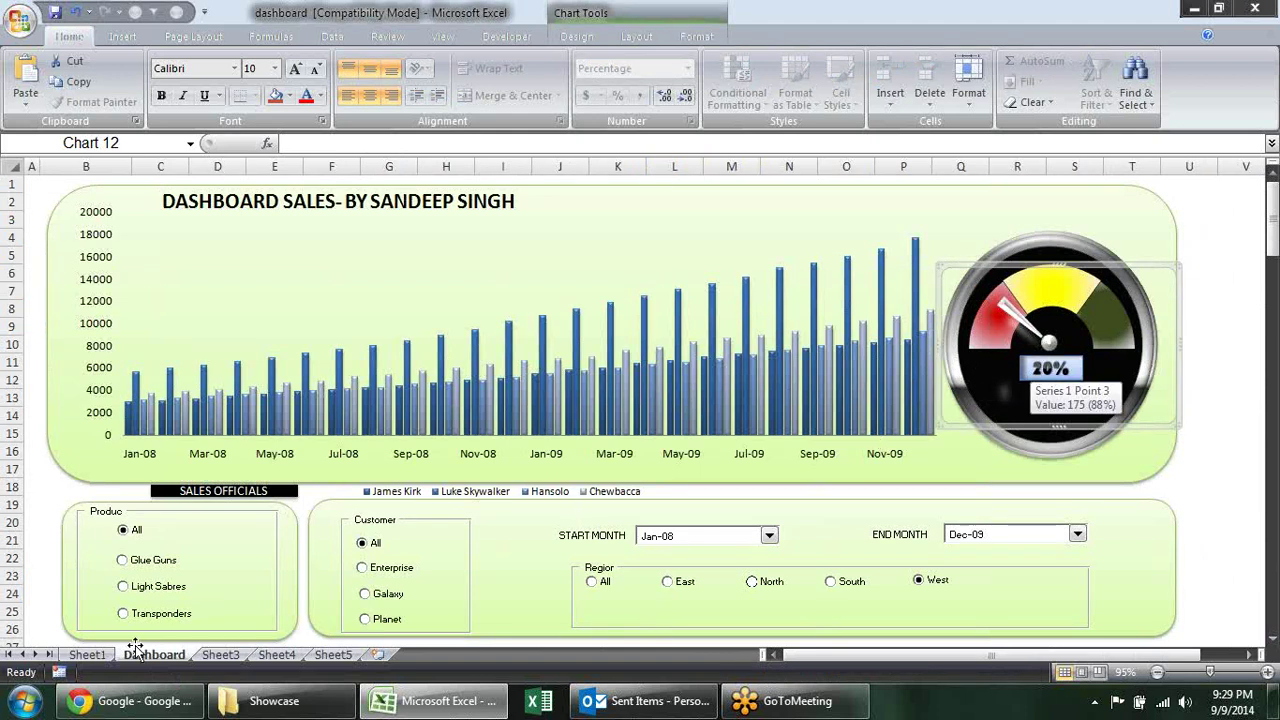
{"action": "left_click", "coordinate": [87, 655]}
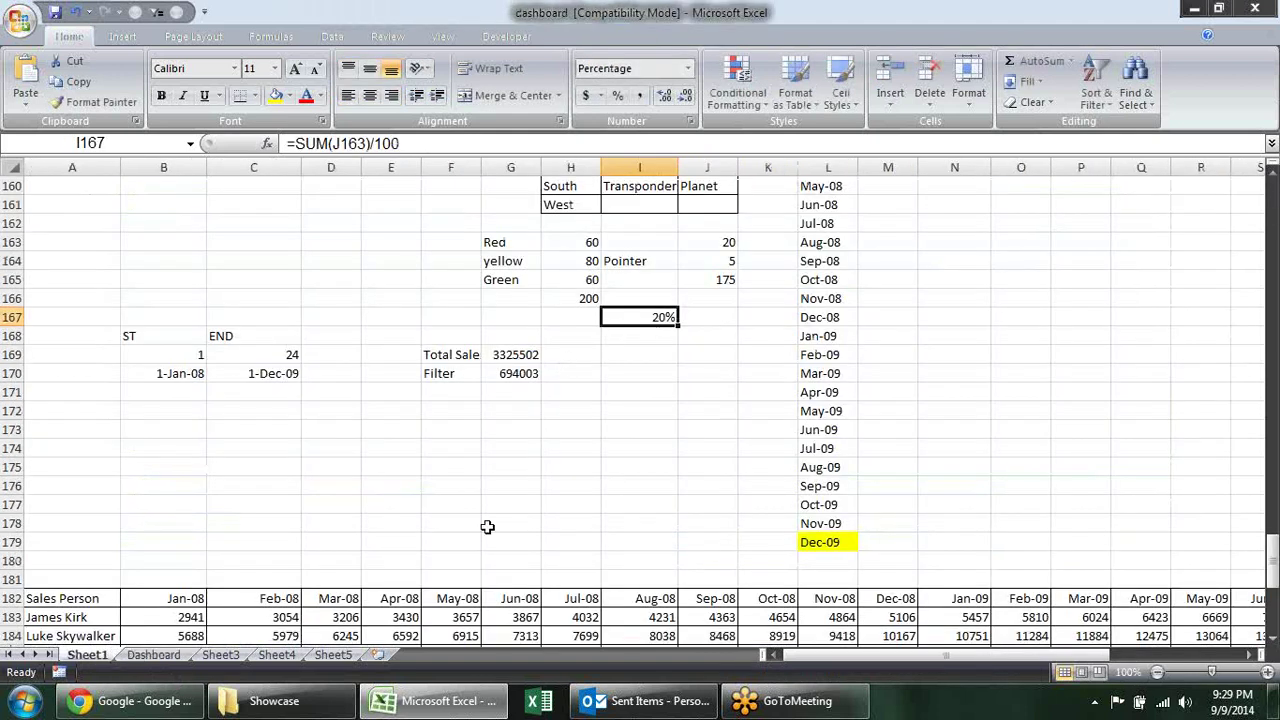
{"action": "left_click", "coordinate": [153, 655]}
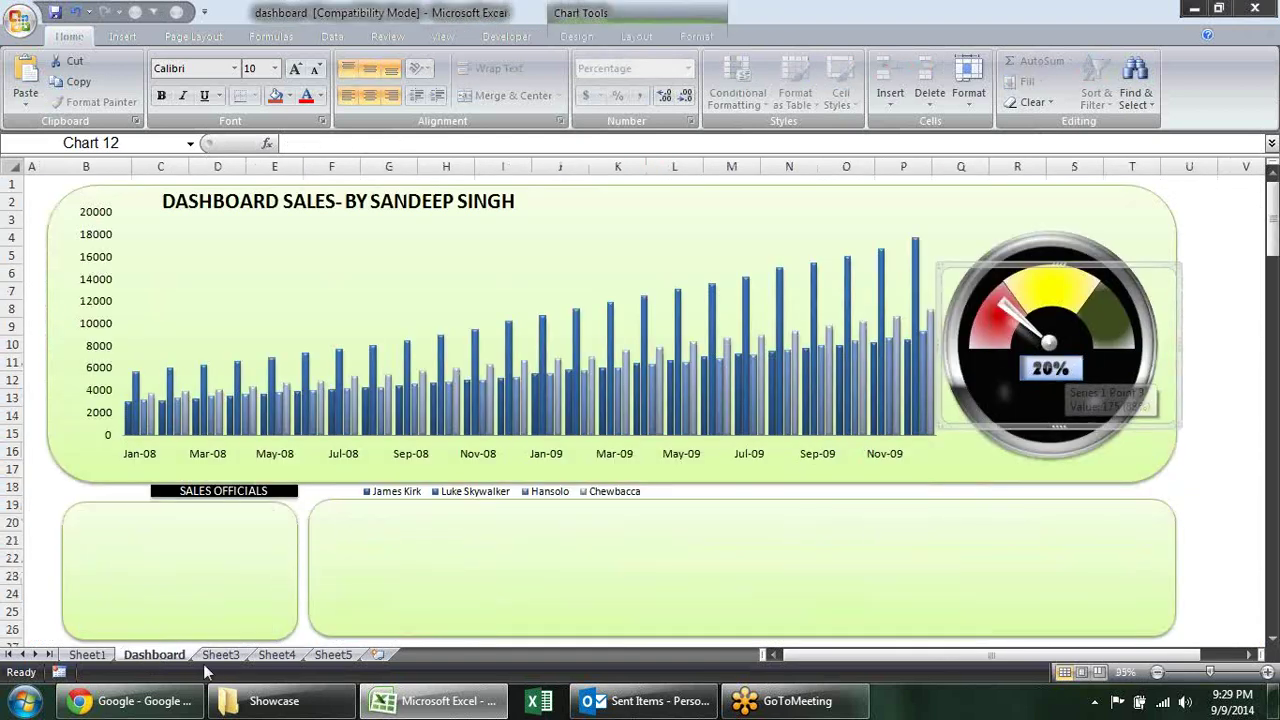
{"action": "left_click", "coordinate": [87, 655]}
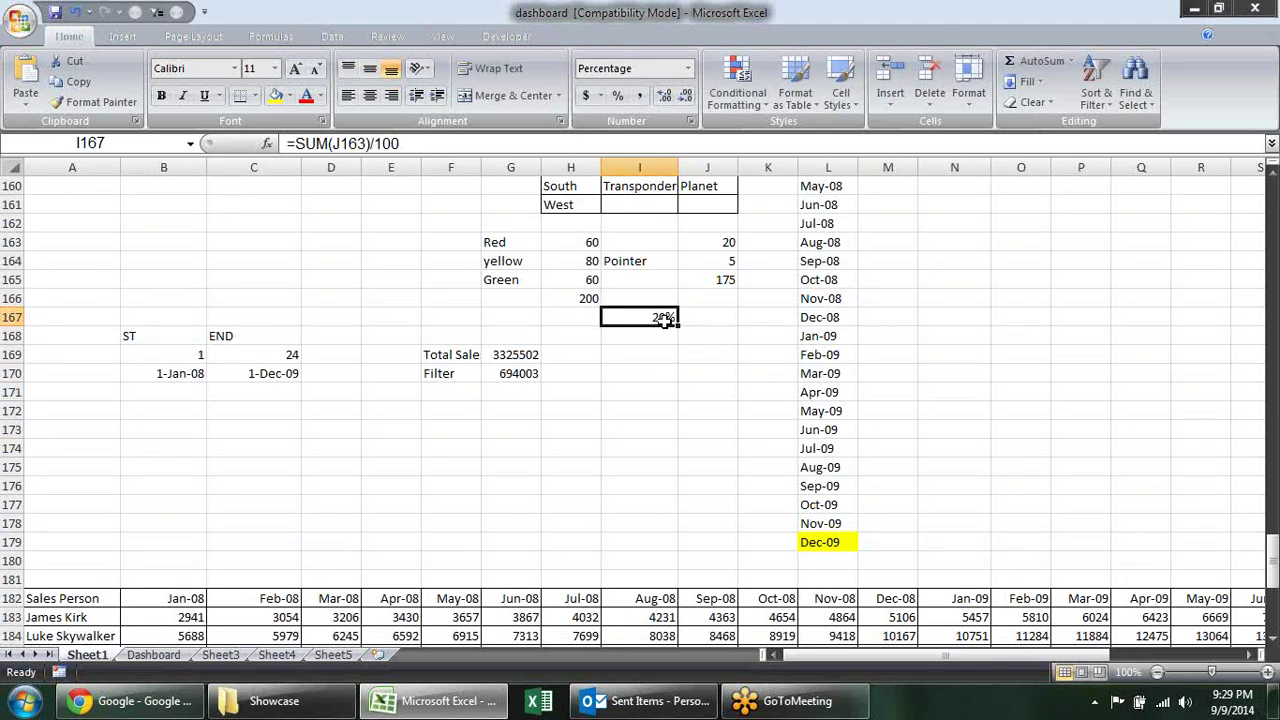
{"action": "scroll", "coordinate": [814, 420], "scroll_direction": "up", "scroll_amount": 5}
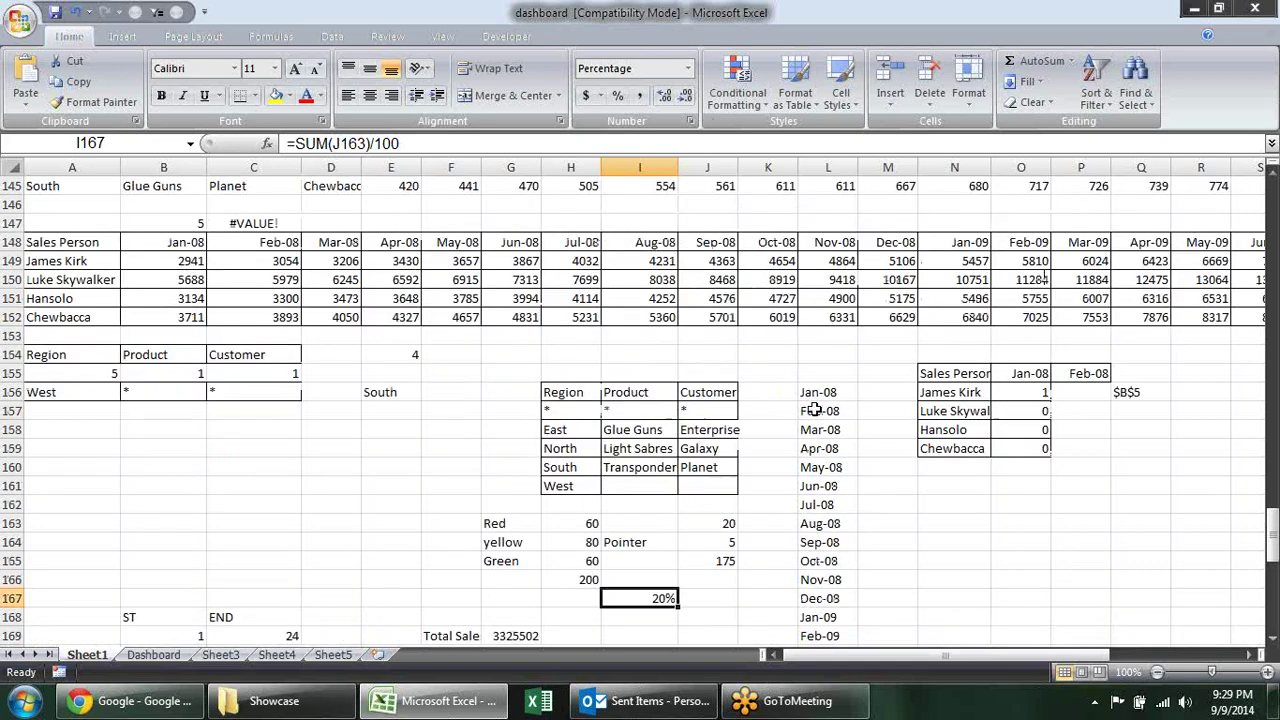
{"action": "scroll", "coordinate": [814, 409], "scroll_direction": "up", "scroll_amount": 1}
{"action": "scroll", "coordinate": [814, 410], "scroll_direction": "up", "scroll_amount": 8}
{"action": "scroll", "coordinate": [814, 411], "scroll_direction": "up", "scroll_amount": 9}
{"action": "scroll", "coordinate": [814, 412], "scroll_direction": "up", "scroll_amount": 9}
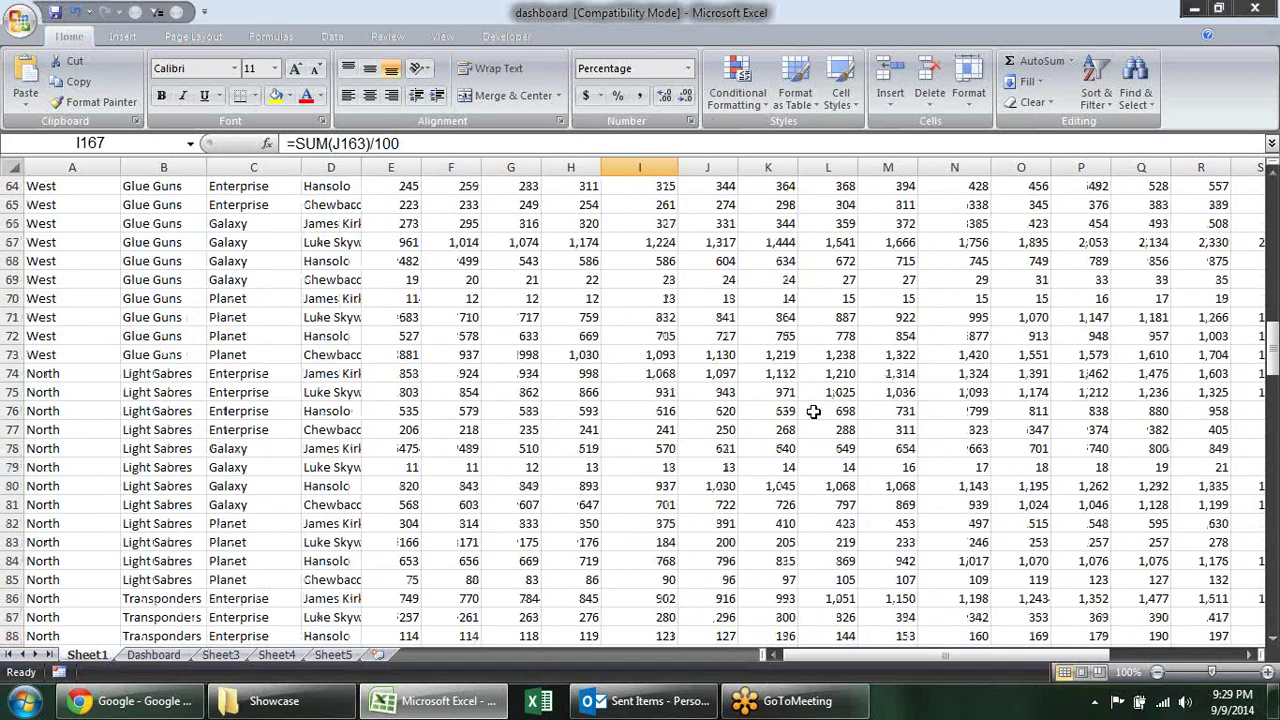
{"action": "scroll", "coordinate": [814, 414], "scroll_direction": "up", "scroll_amount": 8}
{"action": "scroll", "coordinate": [814, 415], "scroll_direction": "up", "scroll_amount": 3}
{"action": "scroll", "coordinate": [814, 415], "scroll_direction": "up", "scroll_amount": 10}
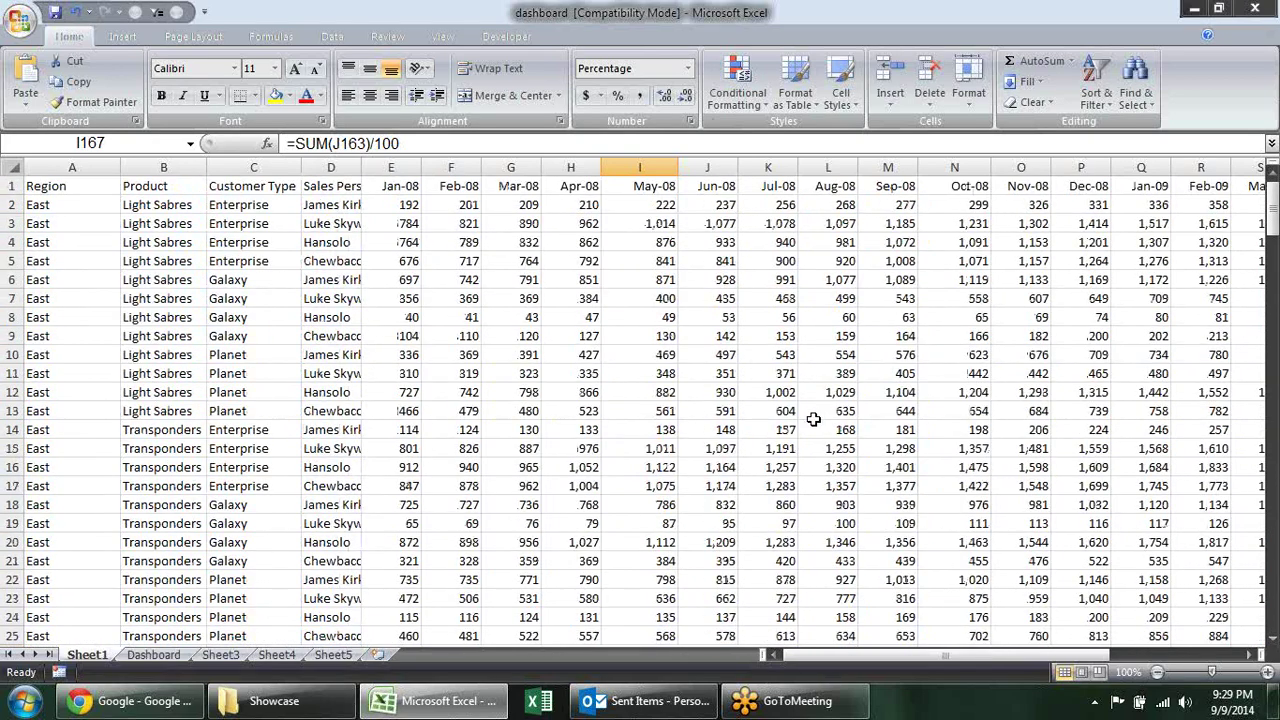
{"action": "left_click", "coordinate": [506, 298]}
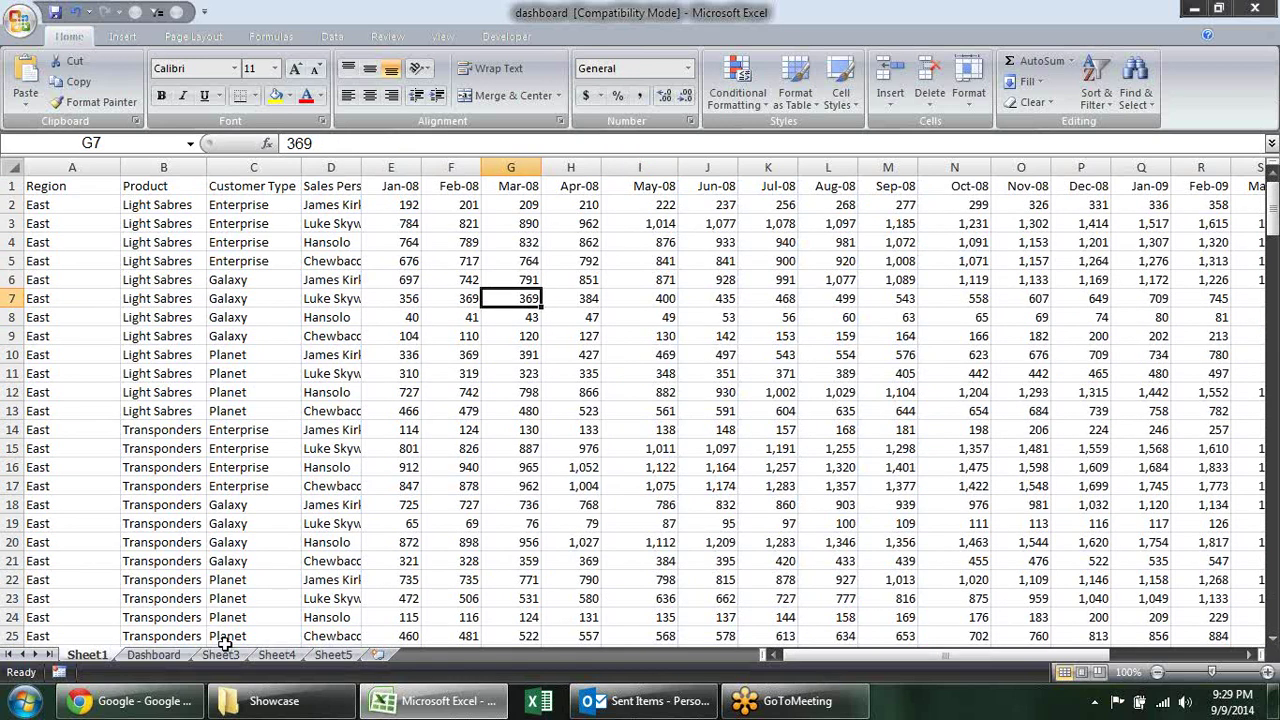
{"action": "left_click", "coordinate": [168, 655]}
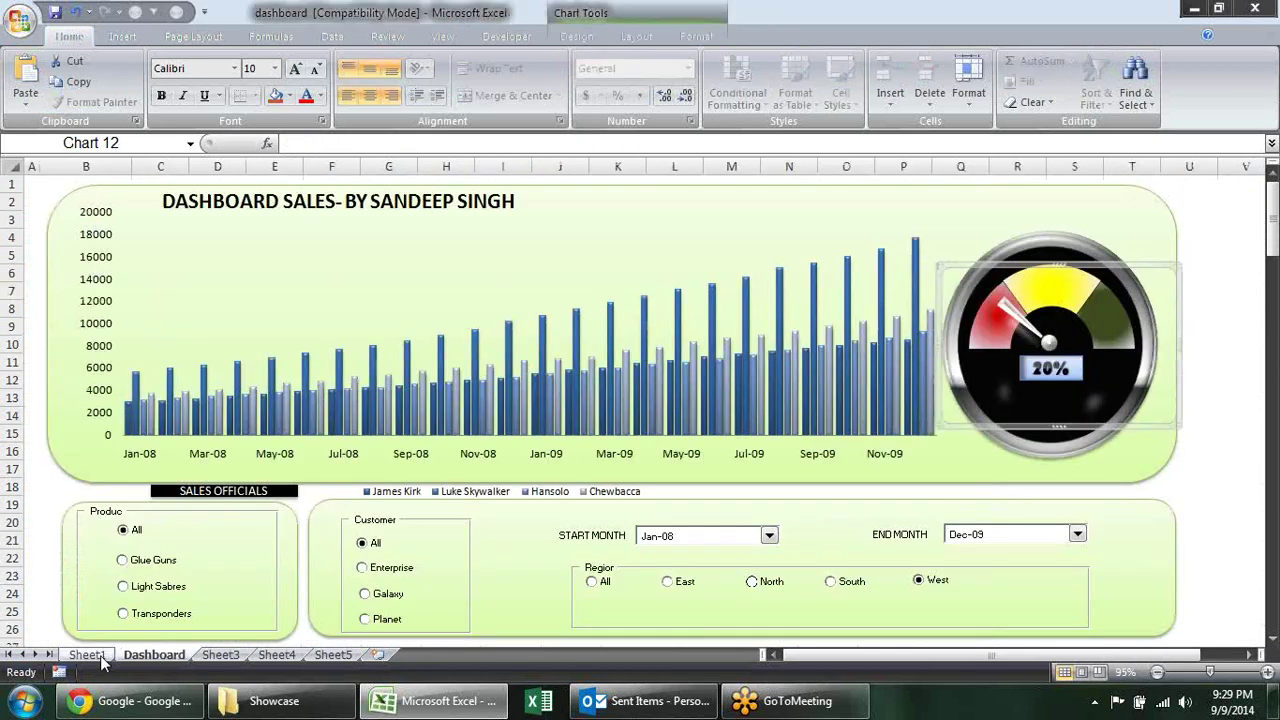
Save the dashboard workbook, continuing past the warning about 4 shape effects and 219 functions.
{"action": "left_click", "coordinate": [100, 655]}
{"action": "left_click", "coordinate": [150, 655]}
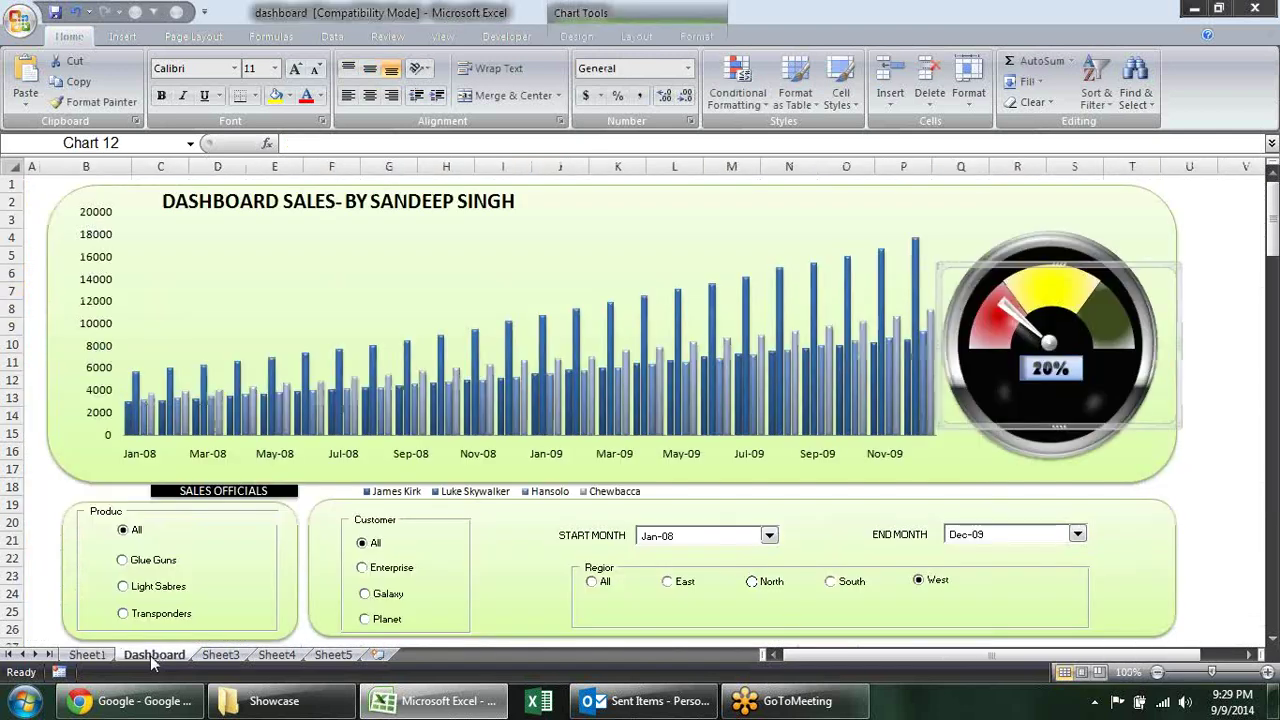
{"action": "left_click", "coordinate": [1228, 472]}
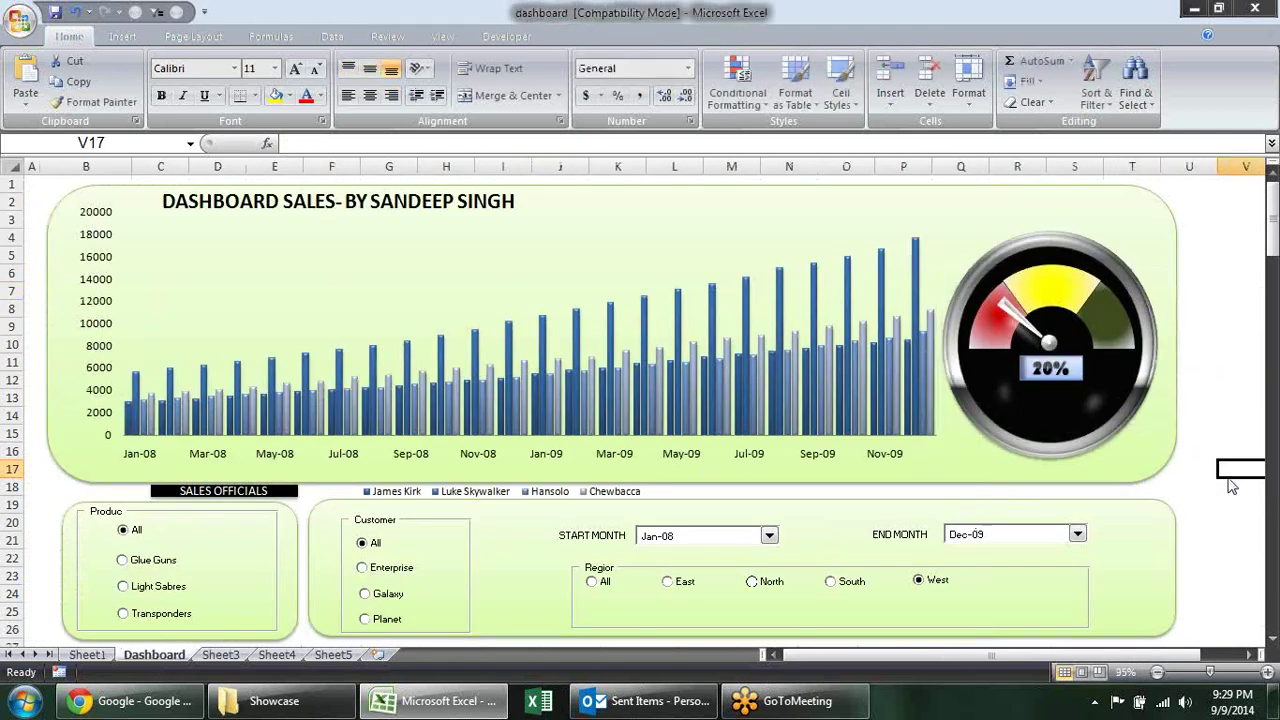
{"action": "key", "text": "ctrl+s"}
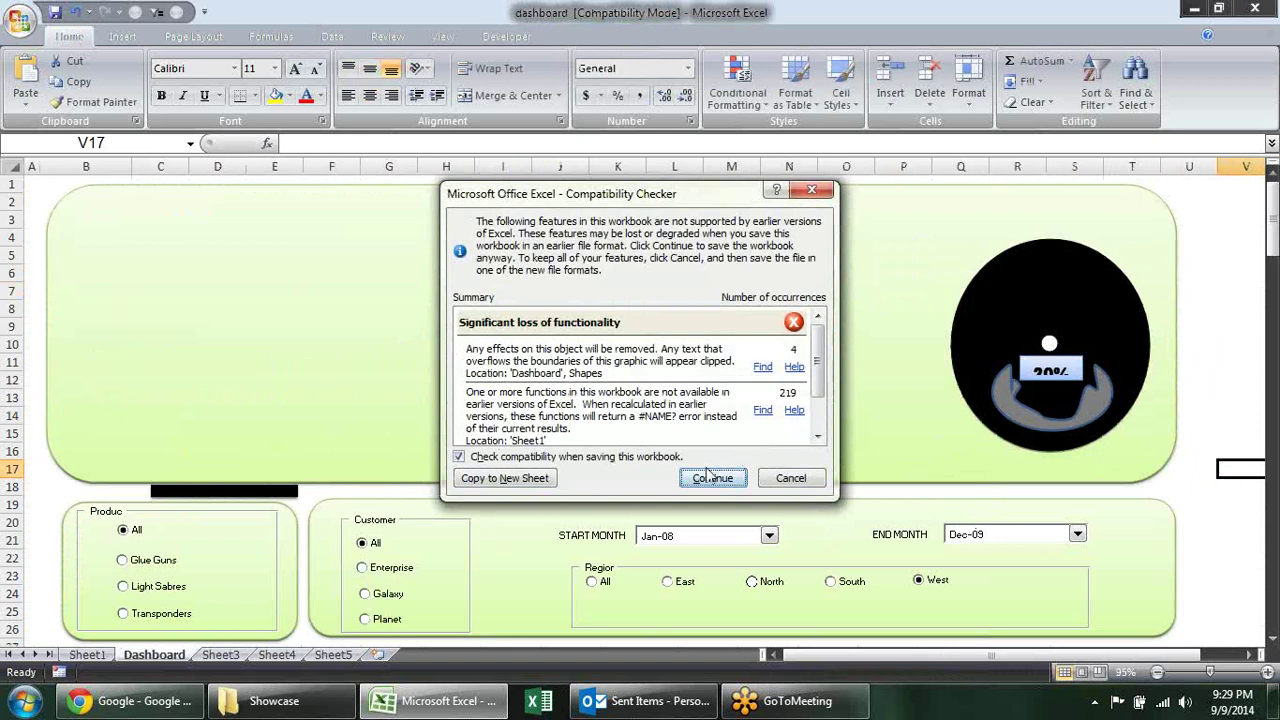
{"action": "left_click", "coordinate": [716, 488]}
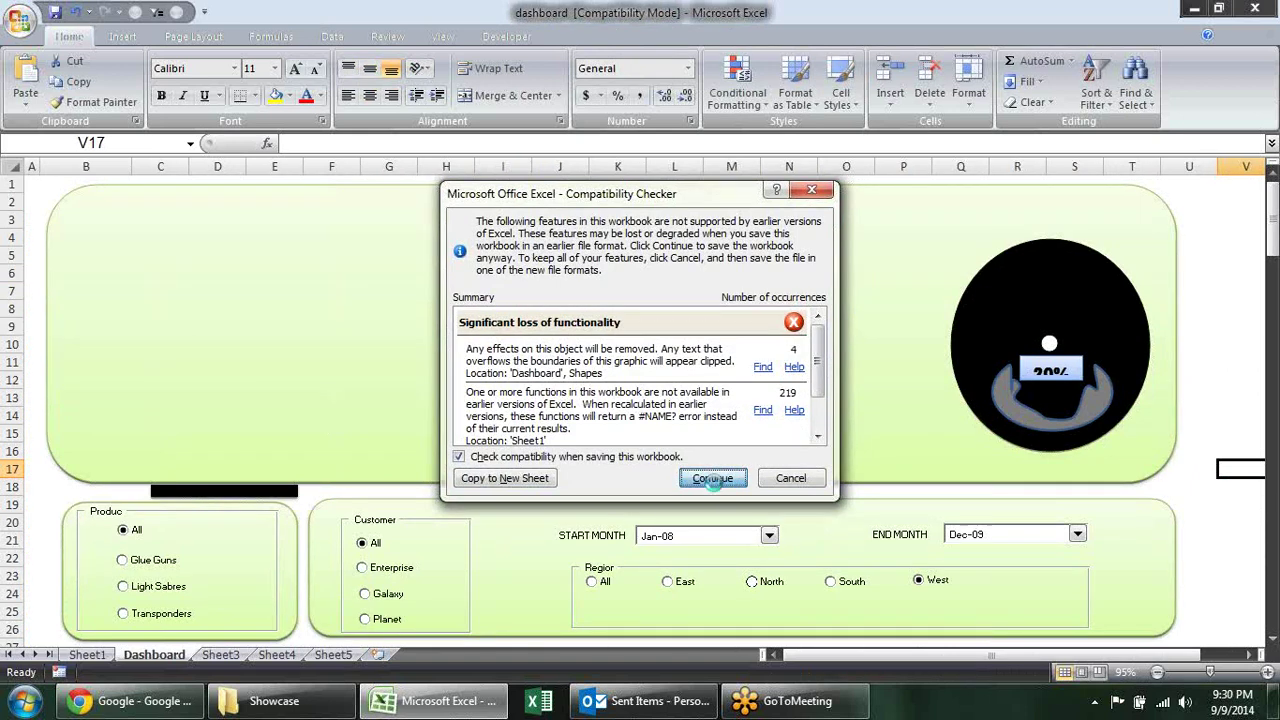